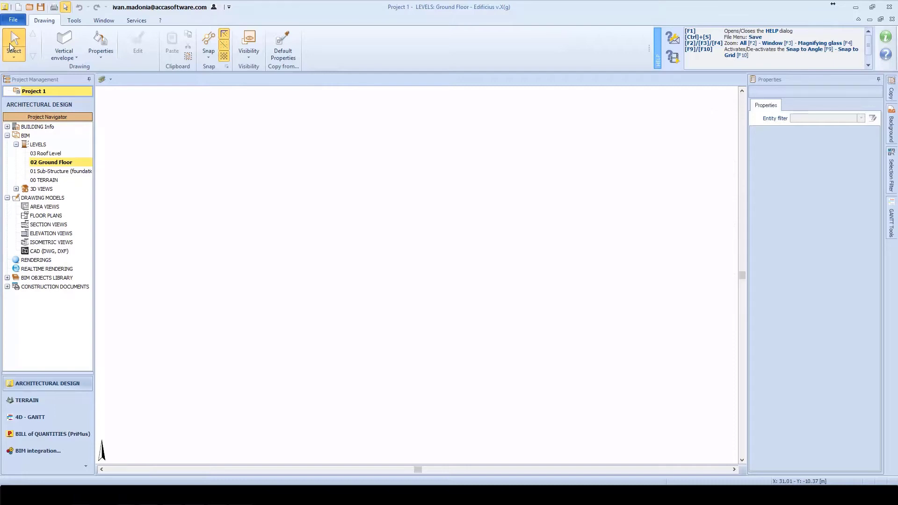
Start a rectangular 2D magnetic grid on the ground floor with column spacings of 6, 9, 9 and 4.5 m
left_click(73, 56)
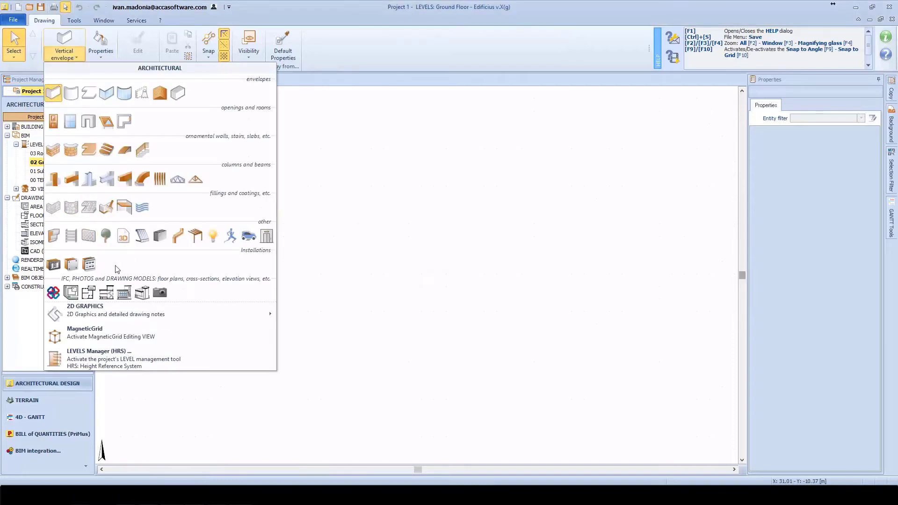
mouse_move(242, 312)
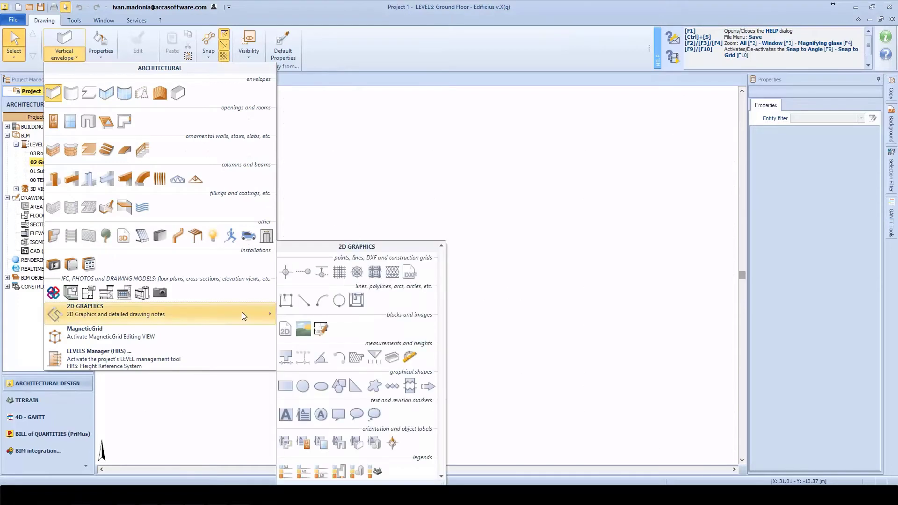
left_click(339, 272)
left_click(296, 189)
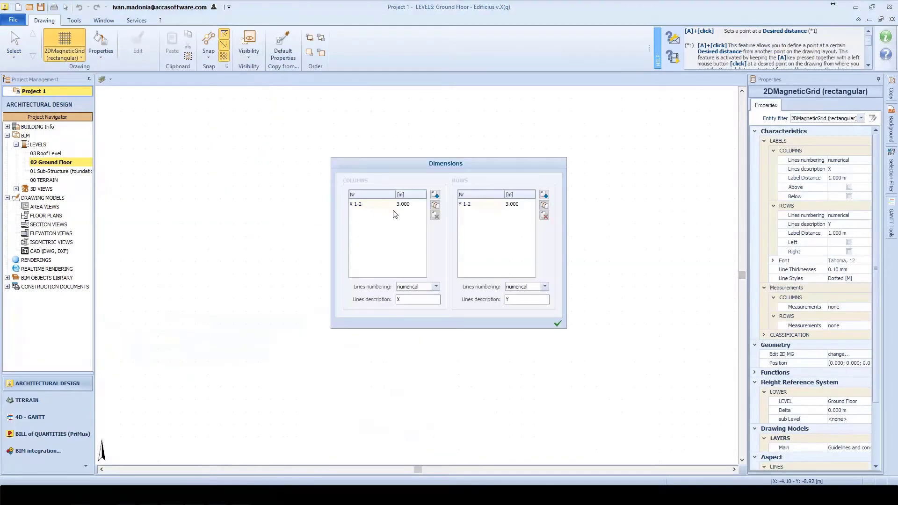
left_click(407, 204)
type("6")
left_click(435, 195)
left_click(416, 214)
type("9")
left_click(435, 194)
left_click(408, 223)
type("9")
left_click(435, 195)
left_click(411, 233)
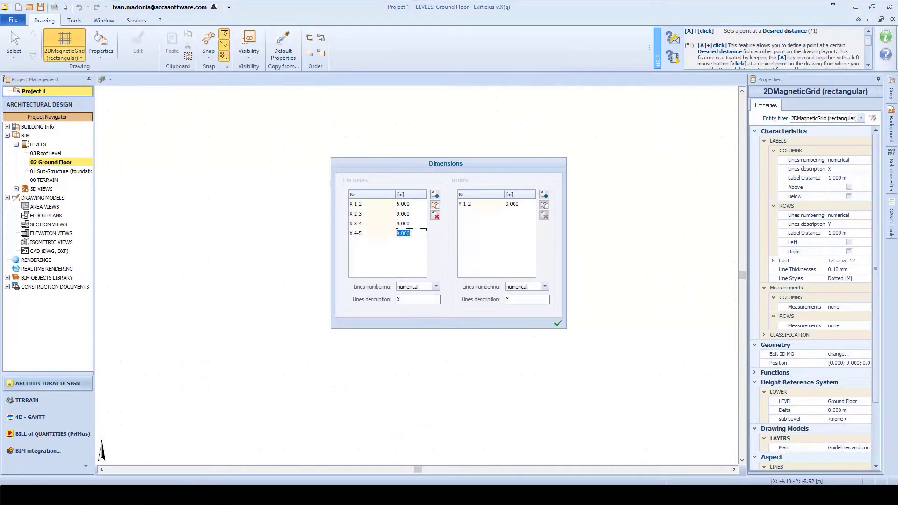
type("4.5")
key("Return")
Give the grid two equal row spacings and finish inserting it
left_click(519, 204)
type("6")
key("Return")
left_click(544, 195)
left_click(557, 324)
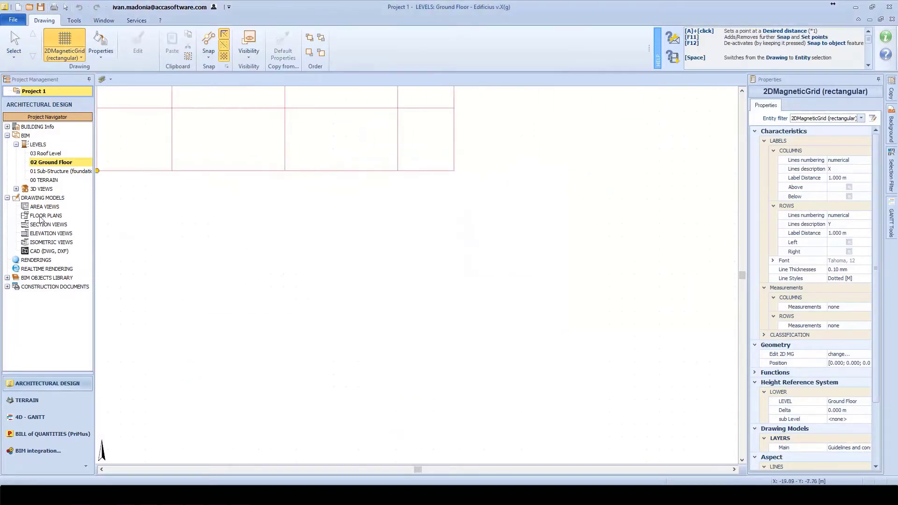
left_click(210, 316)
key("Escape")
Lock the rectangular 2D magnetic grid
left_click(132, 379)
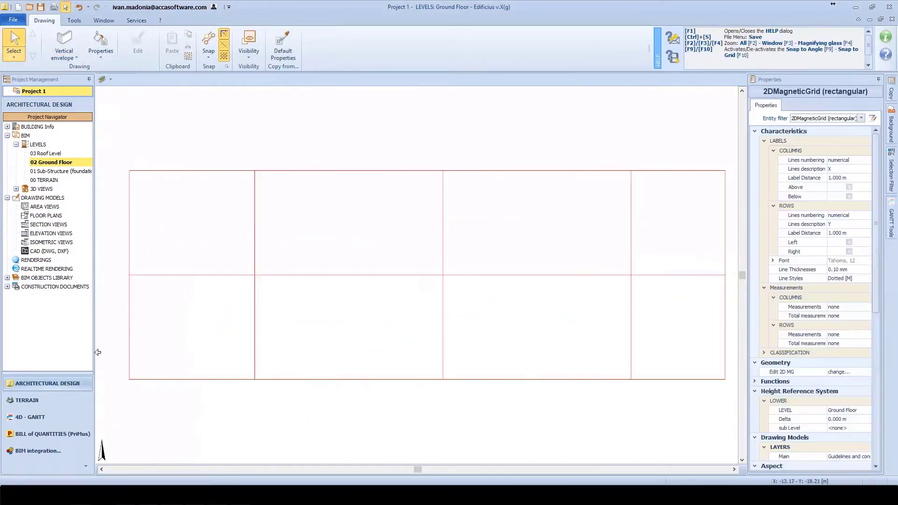
scroll(802, 428, "down", 3)
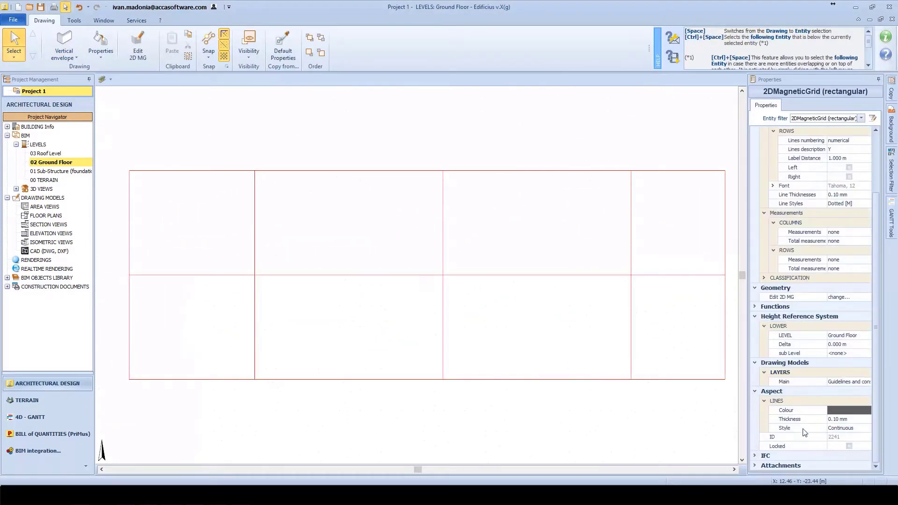
left_click(850, 446)
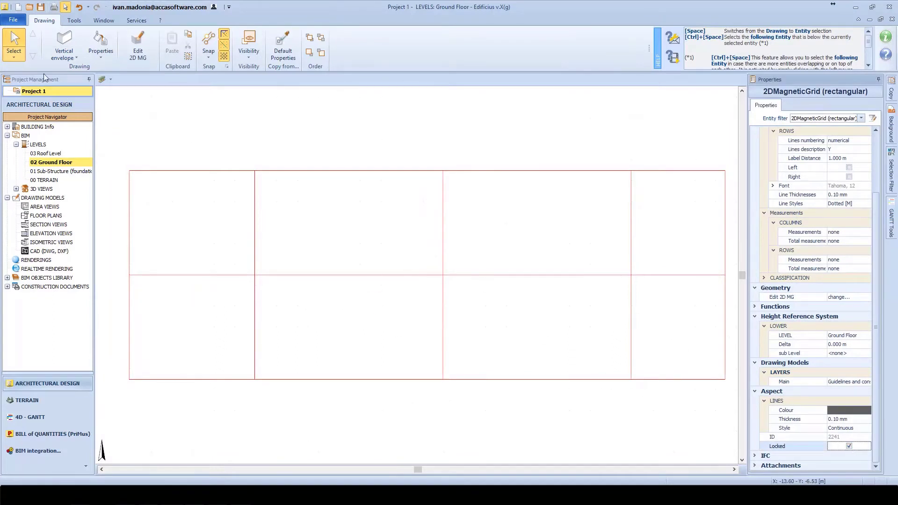
Set the vertical envelope's material layers to the 400 mm insulated concrete block masonry from the BIM objects library
left_click(72, 38)
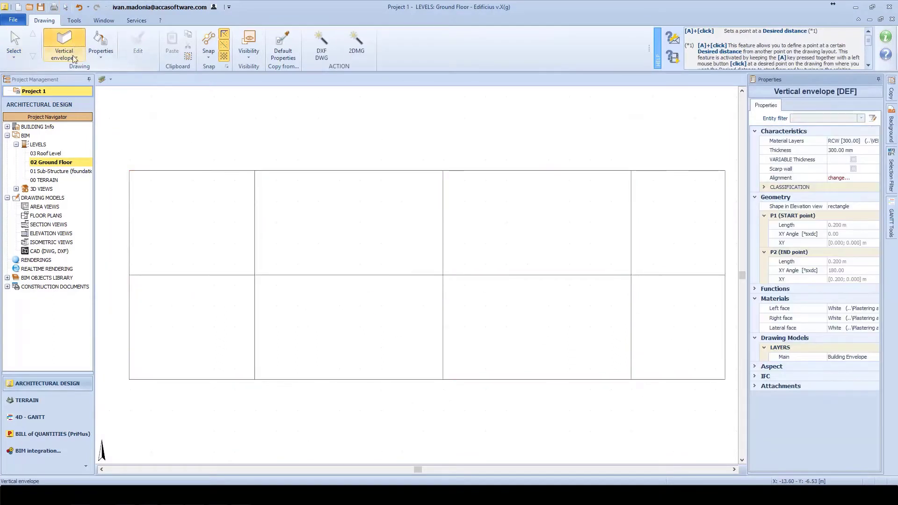
left_click(858, 141)
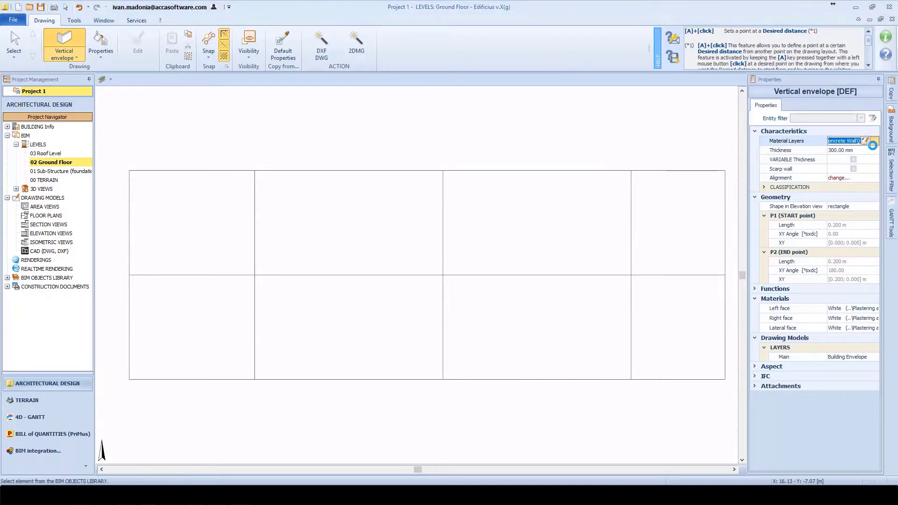
left_click(806, 106)
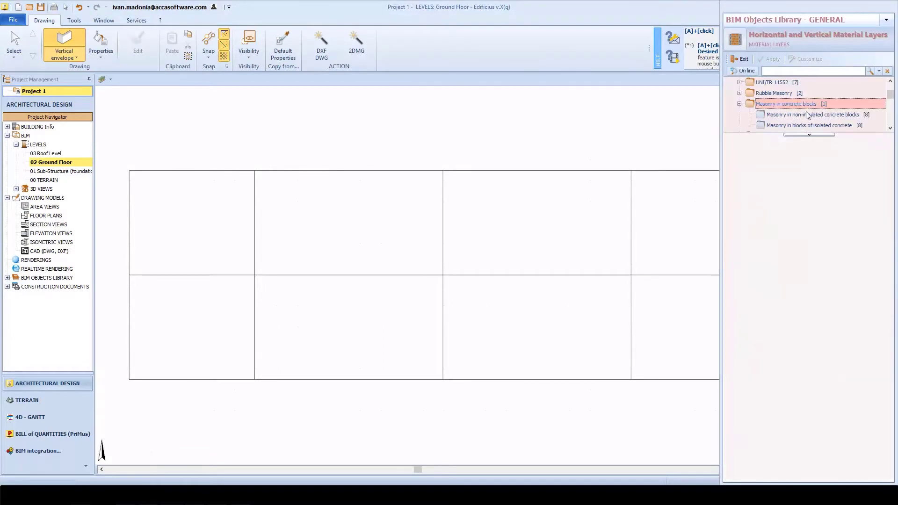
left_click(794, 126)
scroll(842, 253, "down", 3)
double_click(845, 217)
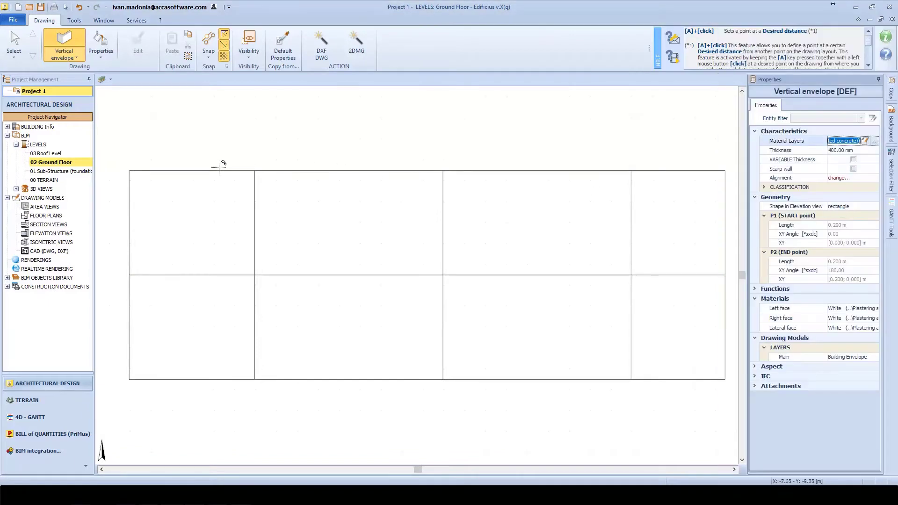
Draw a wall along the grid's full upper line and generate centre-anchored walls automatically on all the other grid lines
left_click(129, 170)
left_click(729, 167)
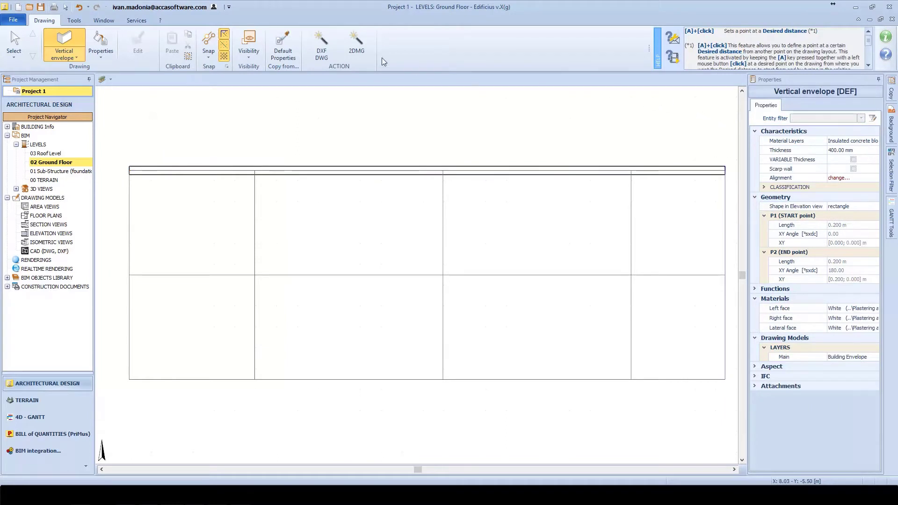
left_click(356, 45)
left_click(112, 201)
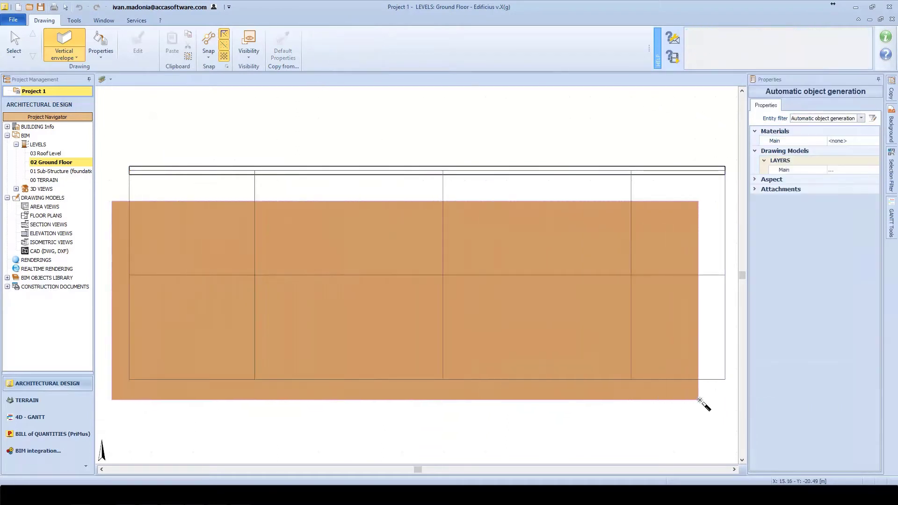
left_click(731, 388)
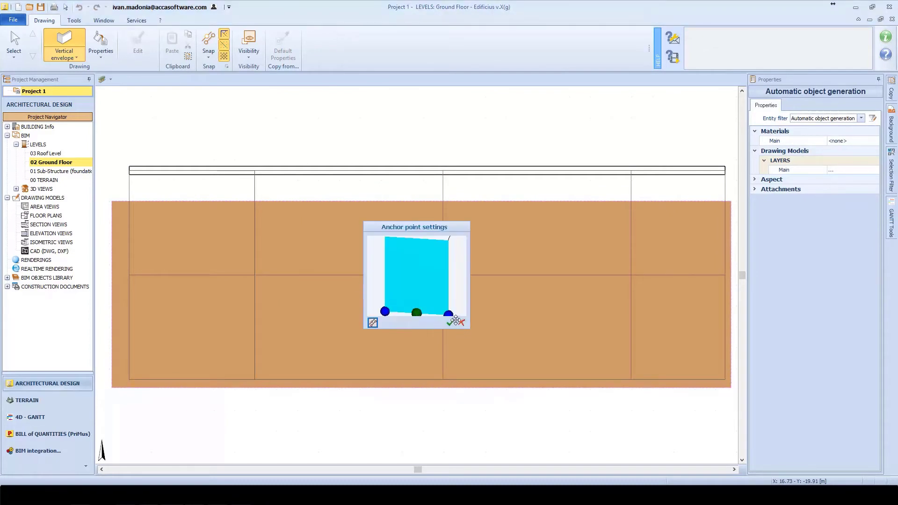
left_click(450, 322)
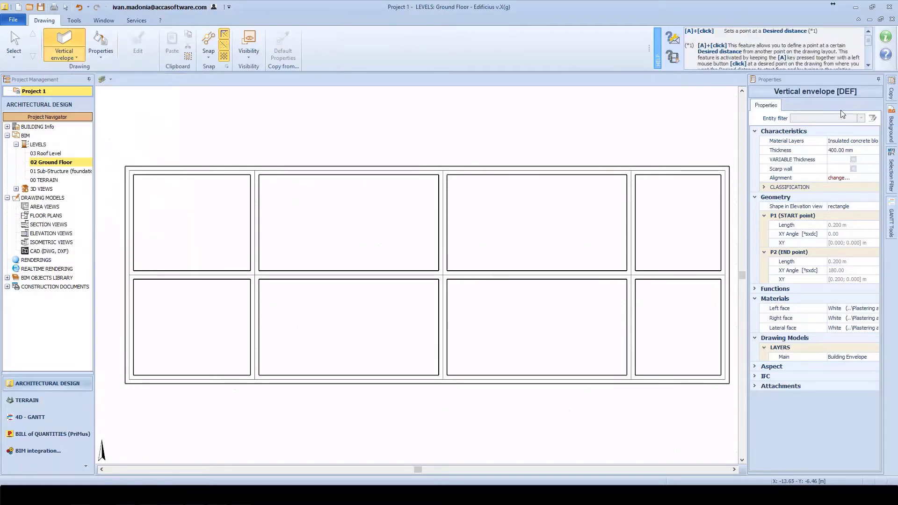
Change the vertical envelope's material layers to the 100 mm Clay brick Partition Wall from the library
left_click(874, 143)
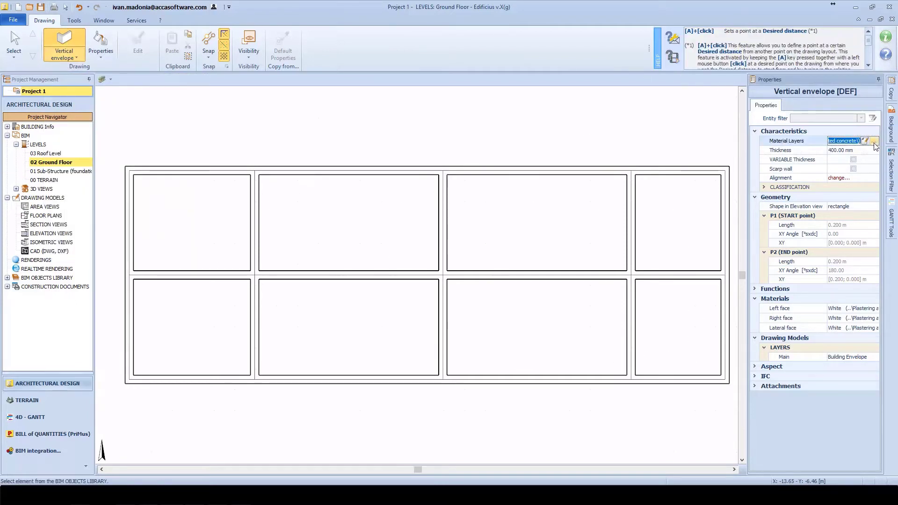
left_click(874, 140)
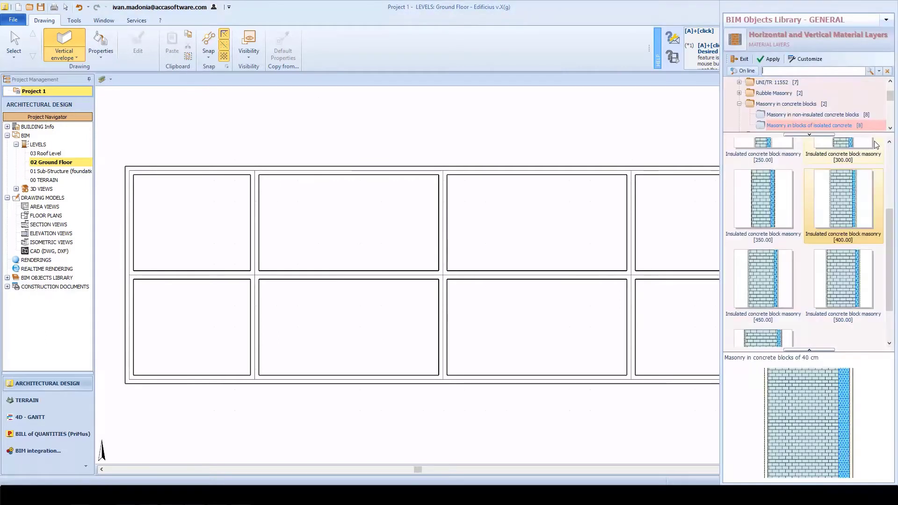
left_click(739, 104)
scroll(798, 109, "down", 2)
scroll(796, 105, "up", 1)
left_click(792, 114)
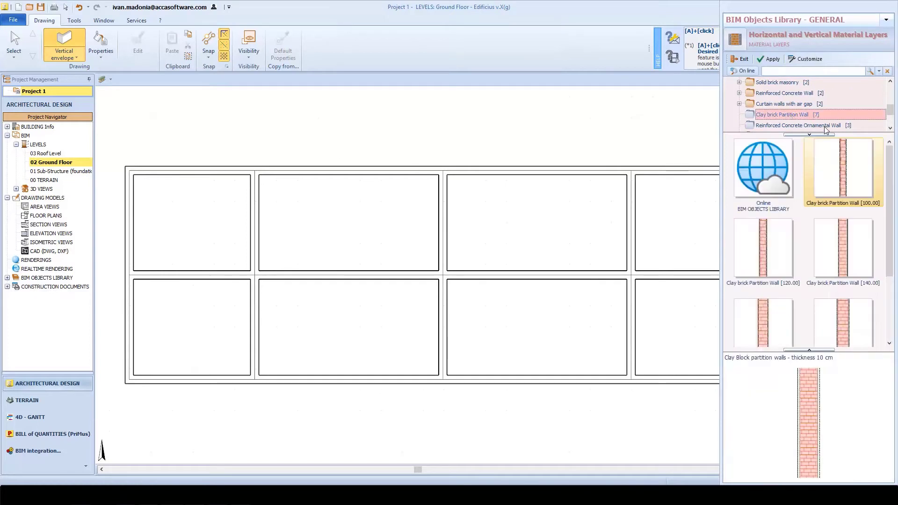
double_click(845, 169)
Draw a horizontal partition across the two 9 m bays, 1.5 m above the upper face of the middle wall
left_click(627, 272)
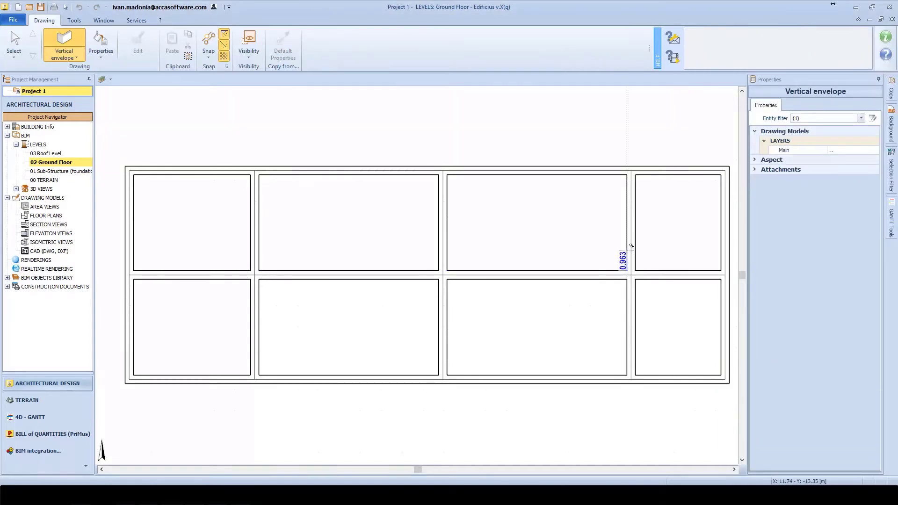
type("1.5")
key("Return")
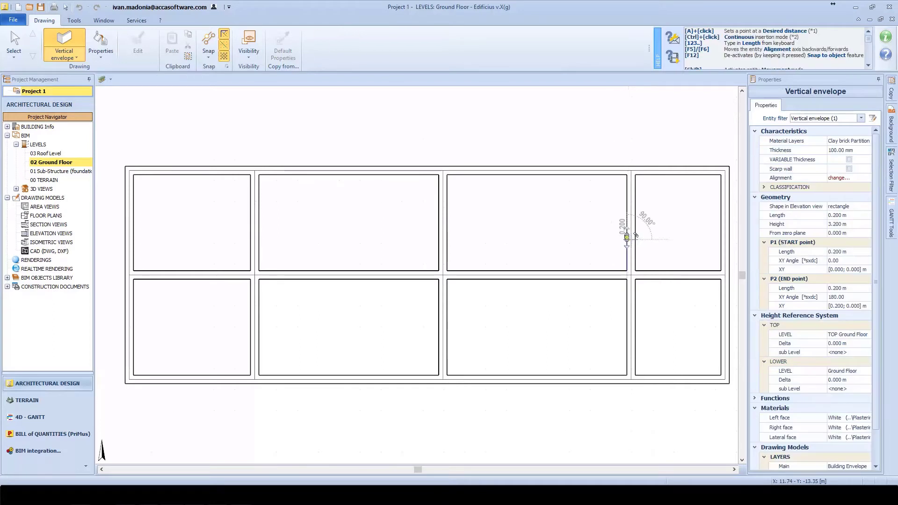
left_click(259, 240)
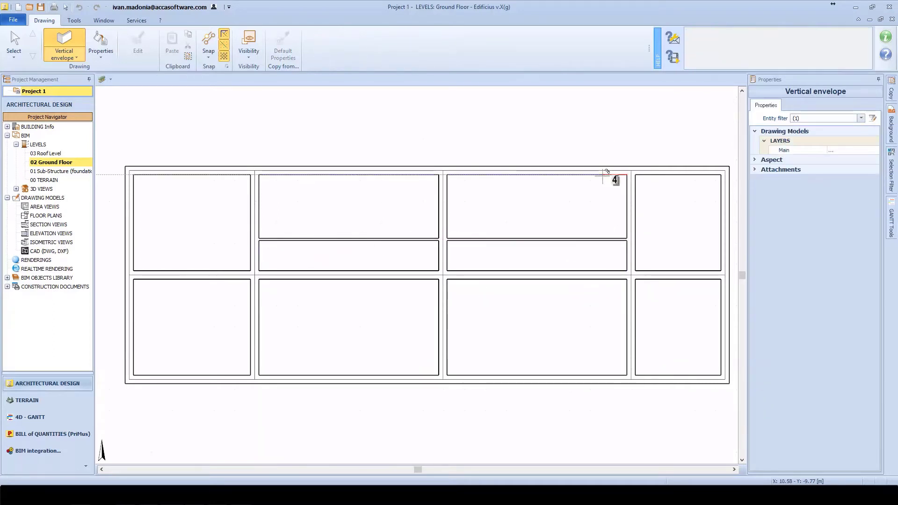
Draw a vertical partition through the full building depth in each 9 m bay, 4.5 m from the bay's eastern wall
left_click(533, 175)
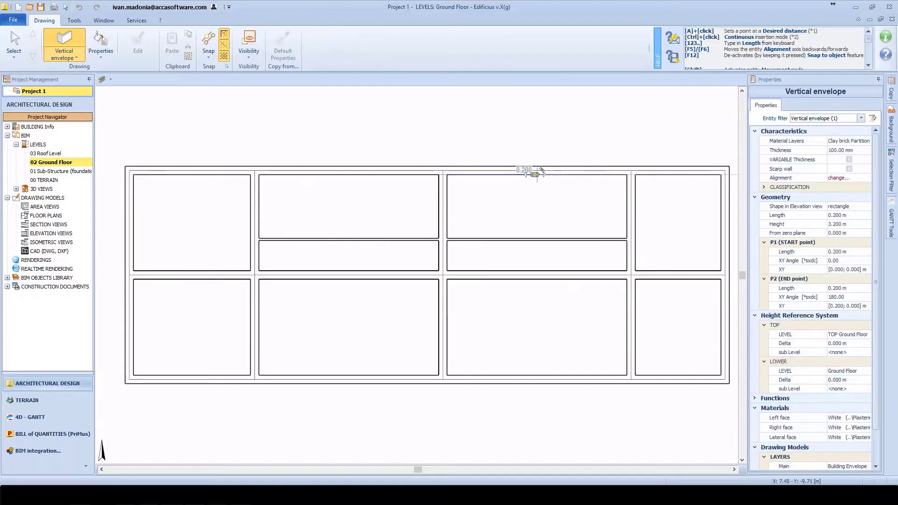
left_click(532, 375)
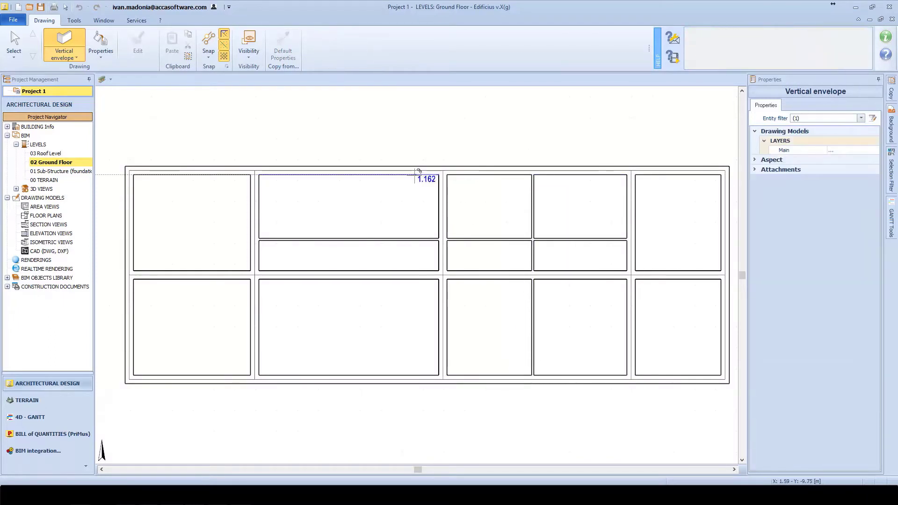
type("4.5")
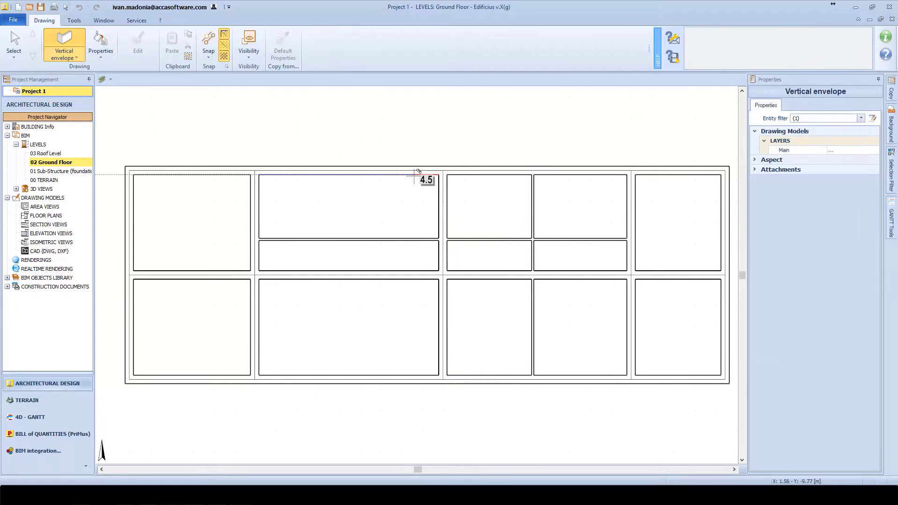
key("Return")
left_click(345, 375)
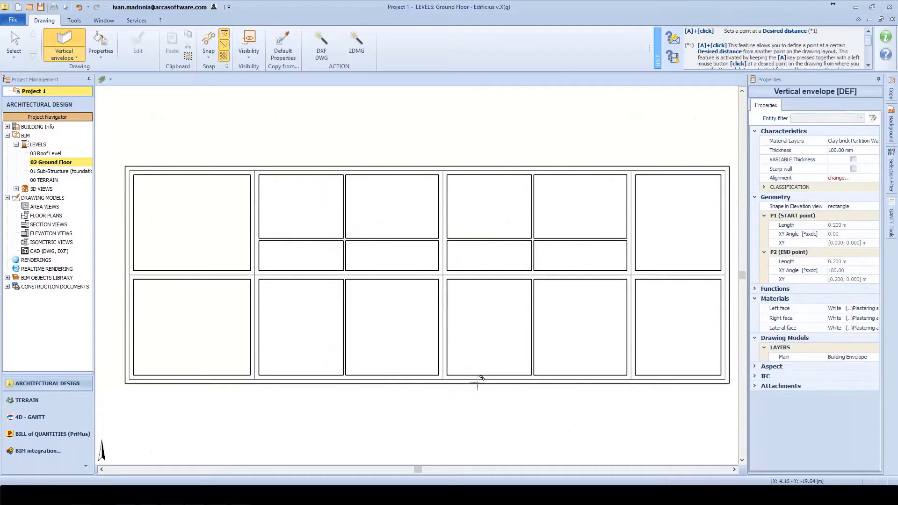
key("Escape")
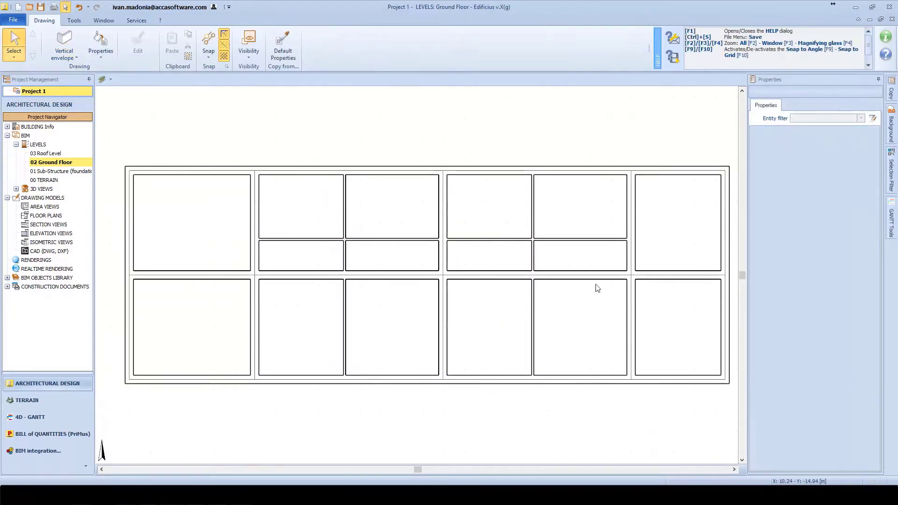
Delete the lower wall beside the easternmost bay, the middle wall segment next to it, and the two wall segments crossing the corridor
left_click(632, 318)
key("Delete")
left_click(576, 275)
key("Delete")
left_click_drag(486, 260, 312, 260)
key("Delete")
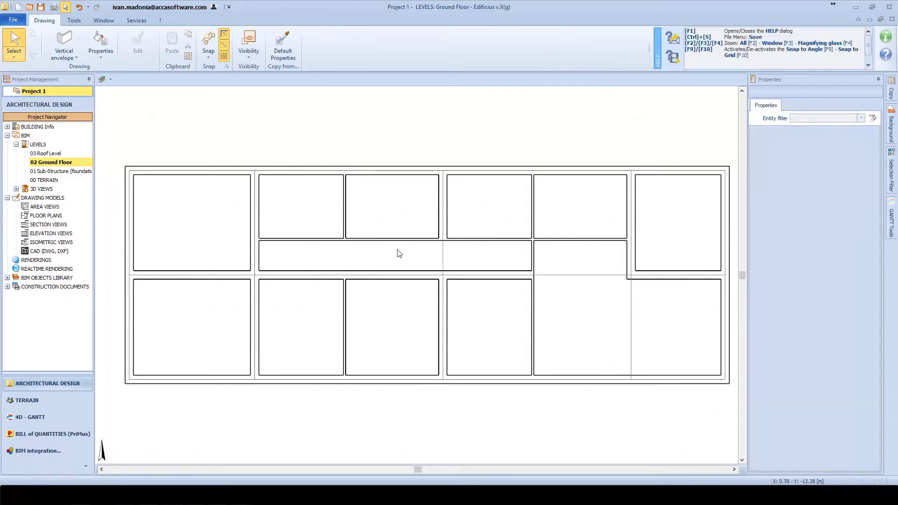
Move the middle wall of the westernmost bay 1.5 m down the plan
left_click(223, 275)
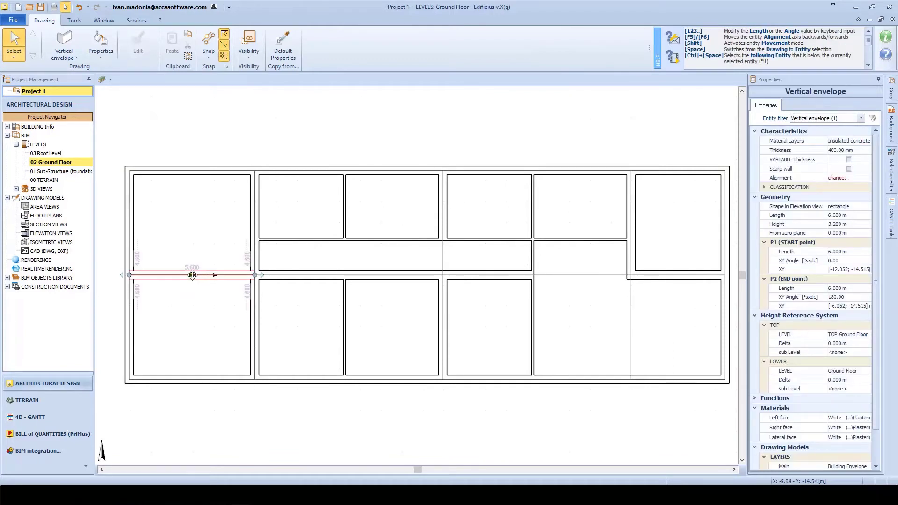
left_click_drag(192, 275, 193, 289)
type("1.5")
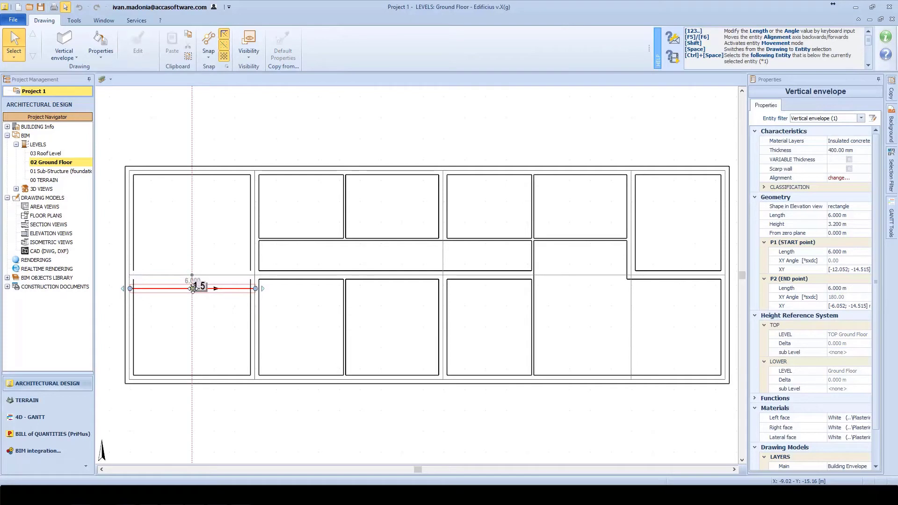
key("Return")
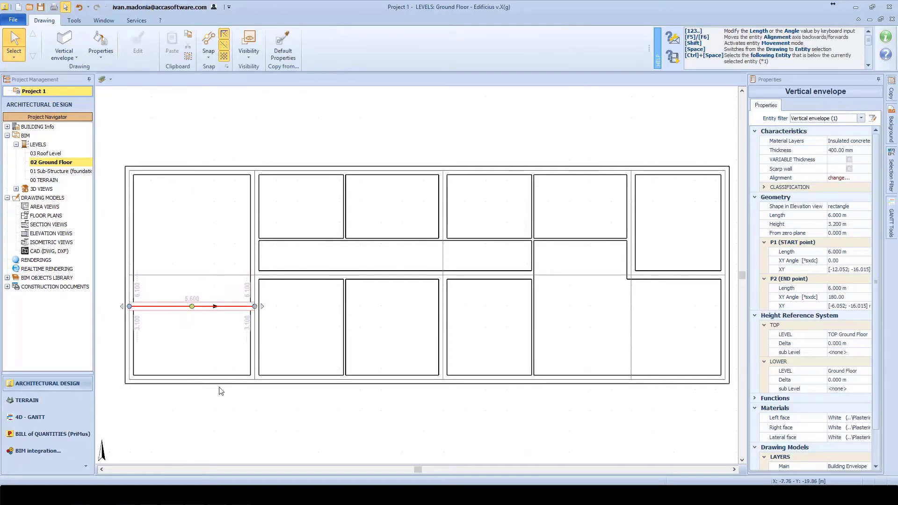
Delete the two outer walls enclosing the lower-west corner room and expand the 3D views in the project
left_click_drag(222, 409, 113, 356)
key("Delete")
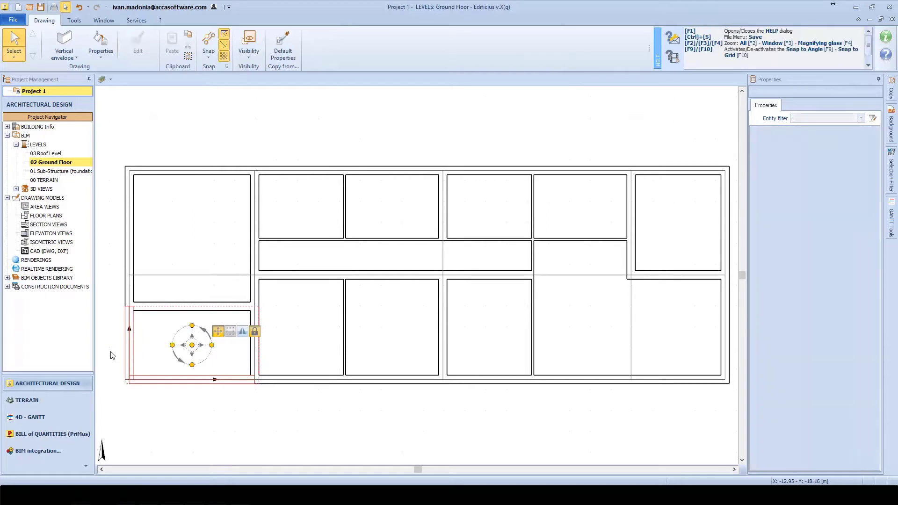
left_click(16, 189)
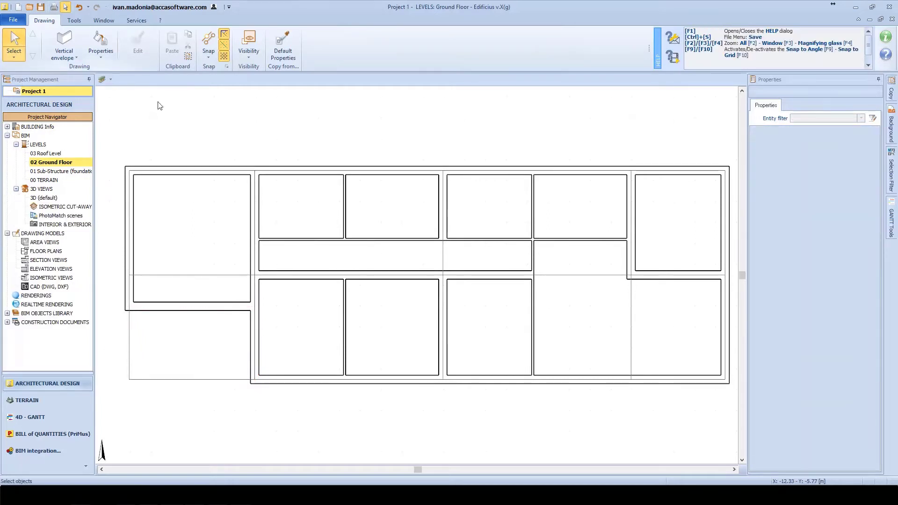
Change the eight inner wall segments along and across the two central bays and at their western end to 100 mm clay brick material layers
left_click(464, 275)
left_click(445, 224, "shift")
left_click(426, 273, "shift")
left_click(442, 295, "shift")
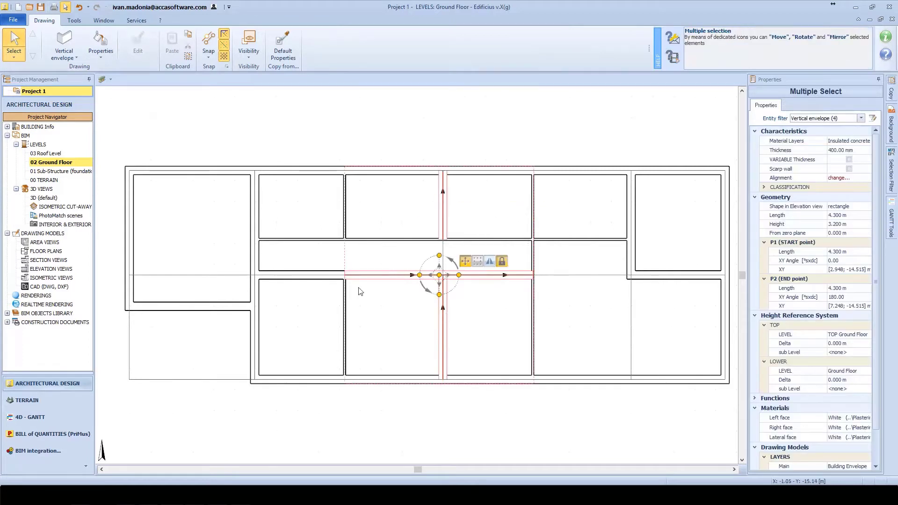
left_click(326, 274, "shift")
left_click(261, 263, "ctrl")
left_click(260, 286, "ctrl")
left_click(260, 231, "ctrl")
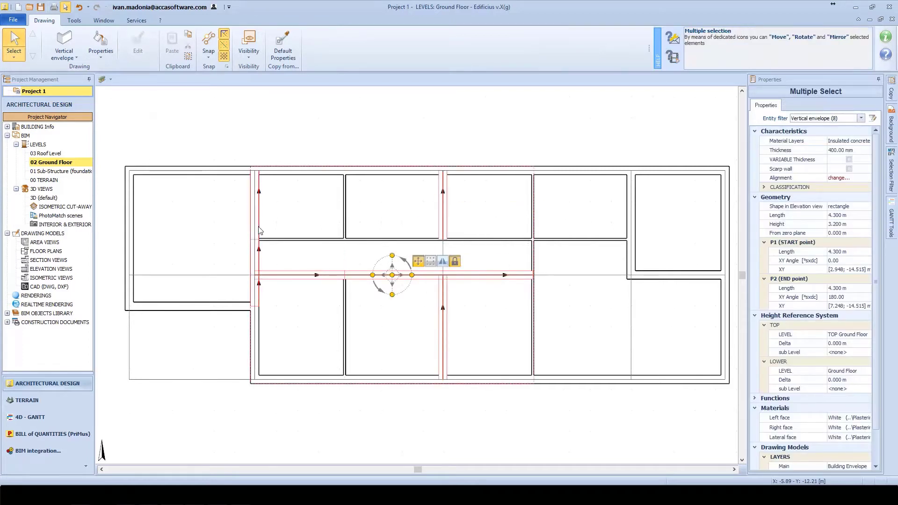
left_click(853, 141)
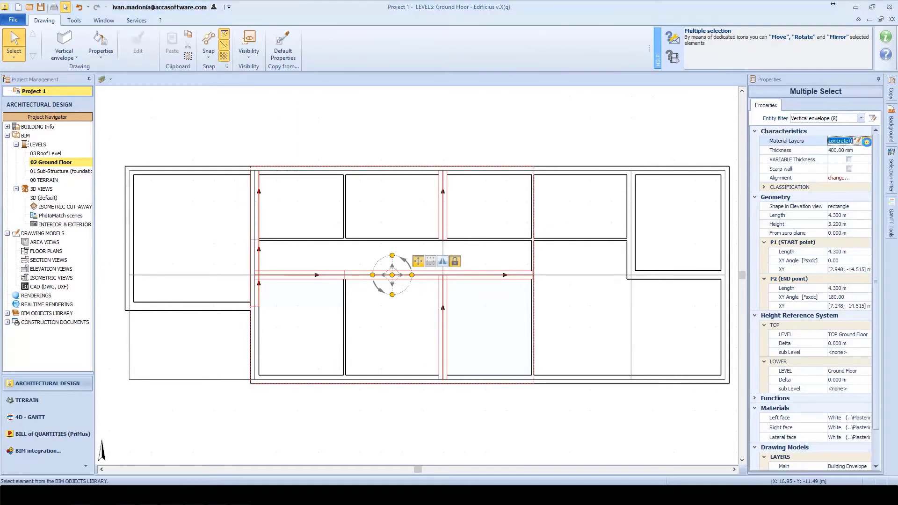
left_click(867, 142)
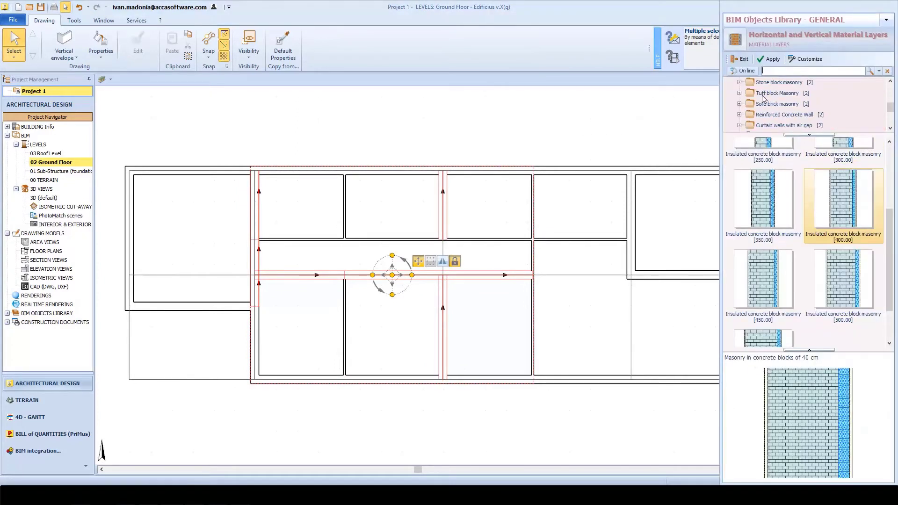
left_click(772, 104)
double_click(844, 178)
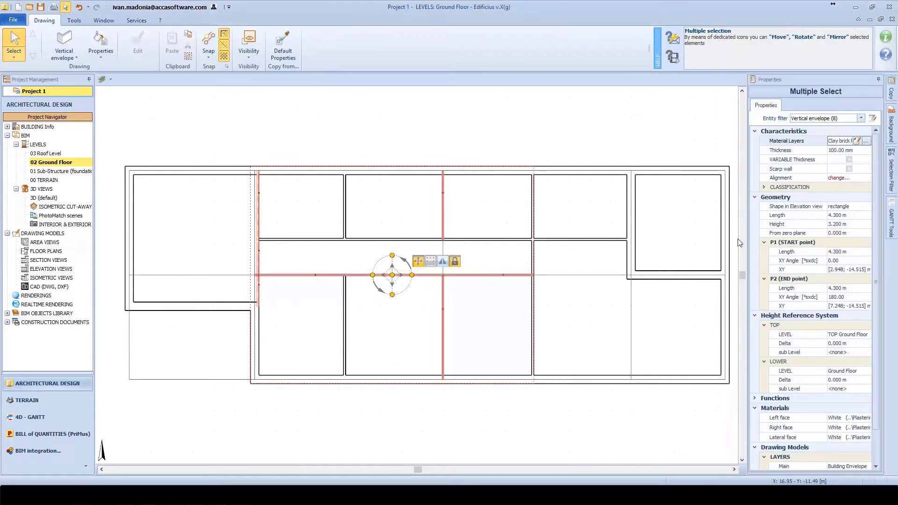
left_click(327, 150)
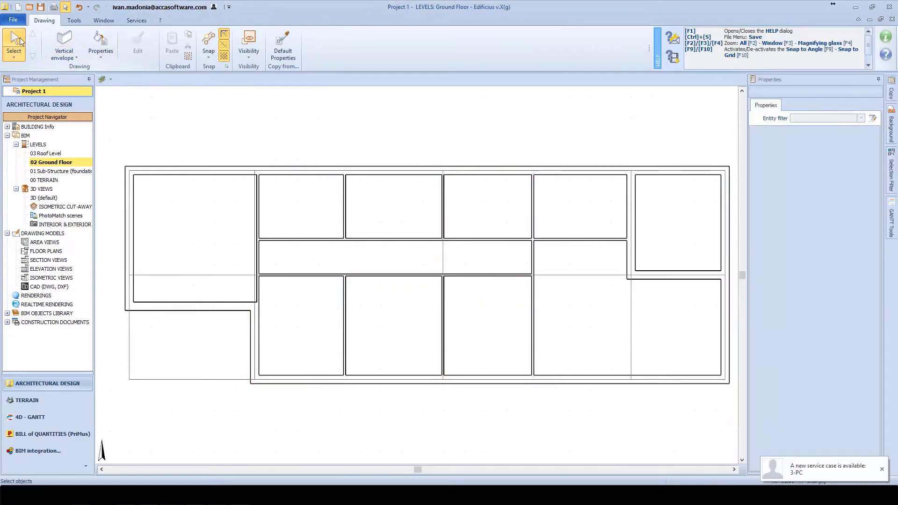
Switch to the default 3D view, set an isometric view direction from the south-east and maximize the view
left_click(882, 21)
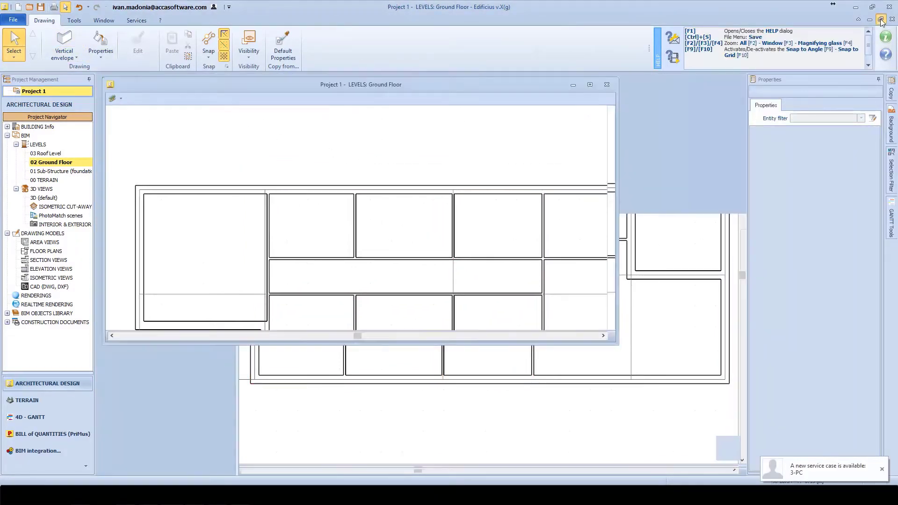
left_click(678, 220)
middle_click_drag(537, 303, 550, 319)
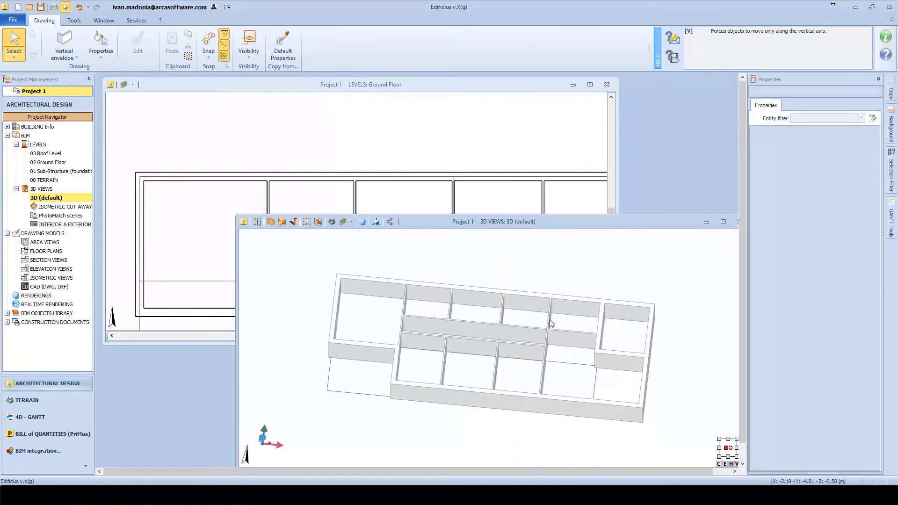
left_click(308, 223)
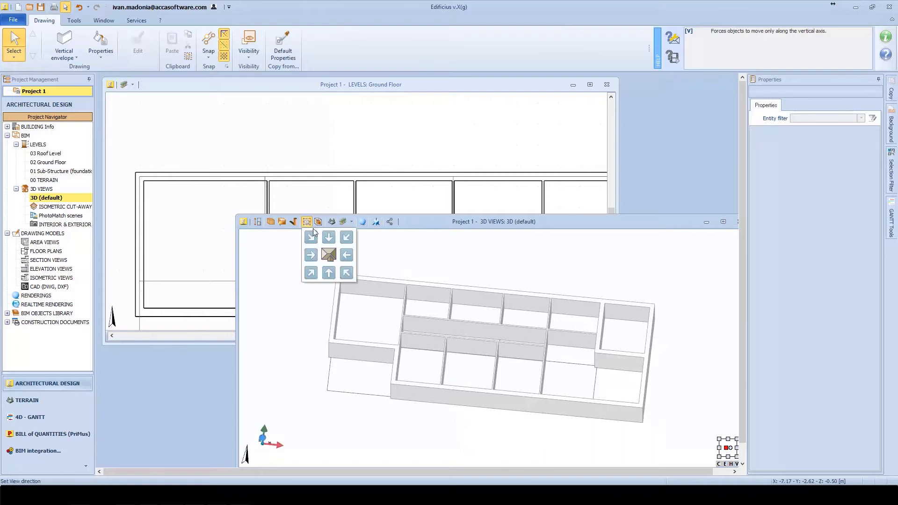
left_click(346, 273)
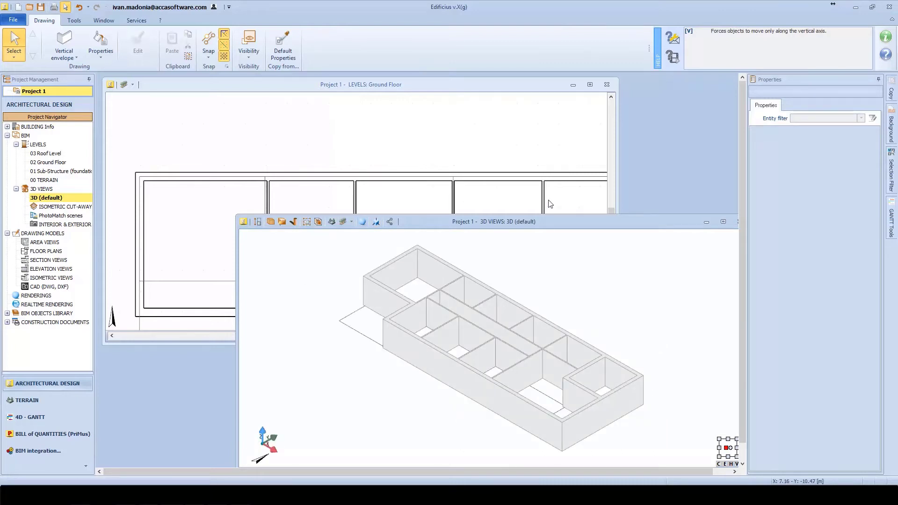
double_click(582, 223)
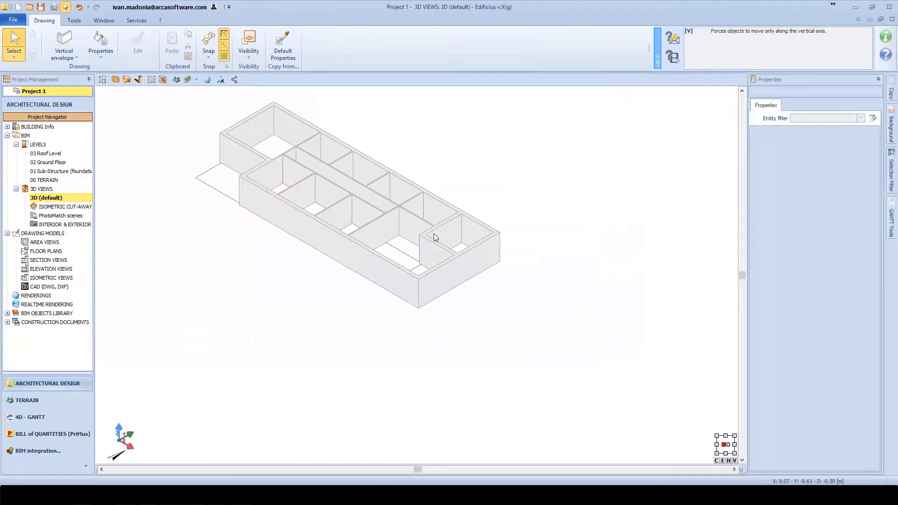
Insert a rectangular opening 0.8 m wide and 1.2 m high in the partition closing the corridor's eastern end
scroll(421, 232, "up", 8)
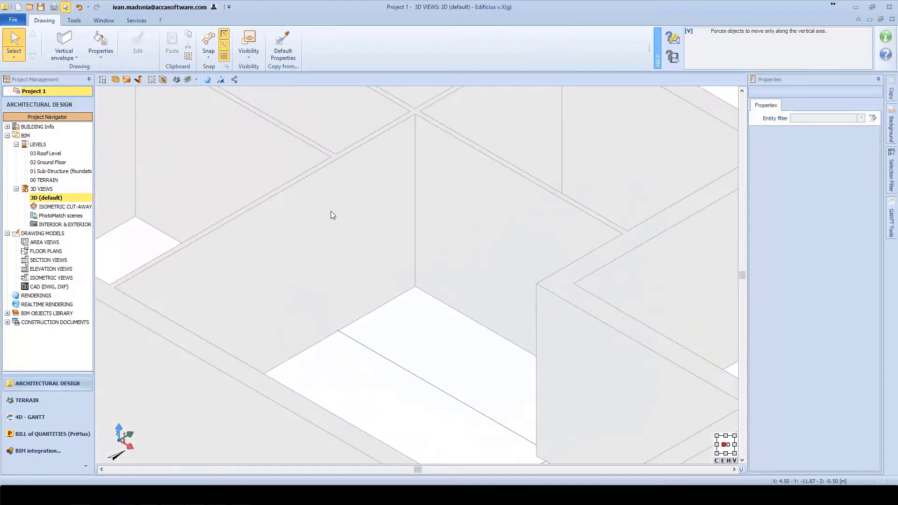
scroll(346, 227, "up", 2)
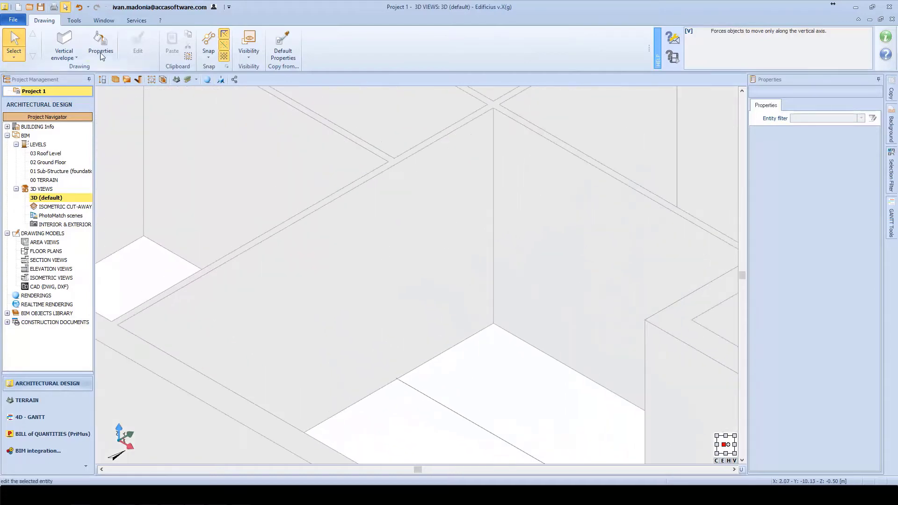
left_click(64, 47)
left_click(89, 123)
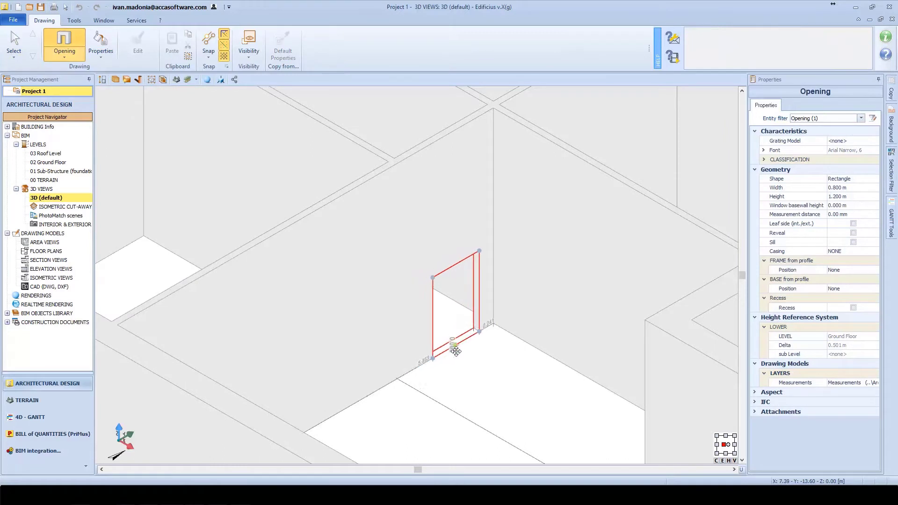
left_click(452, 350)
left_click(14, 47)
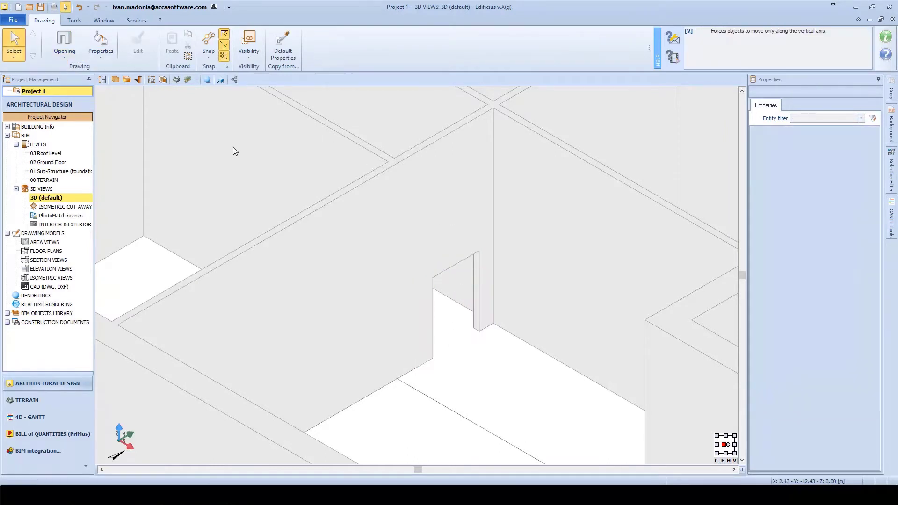
Change the opening's shape to Arc + Rectangle and raise its overall height to about 2.23 m
left_click(478, 295)
left_click(852, 179)
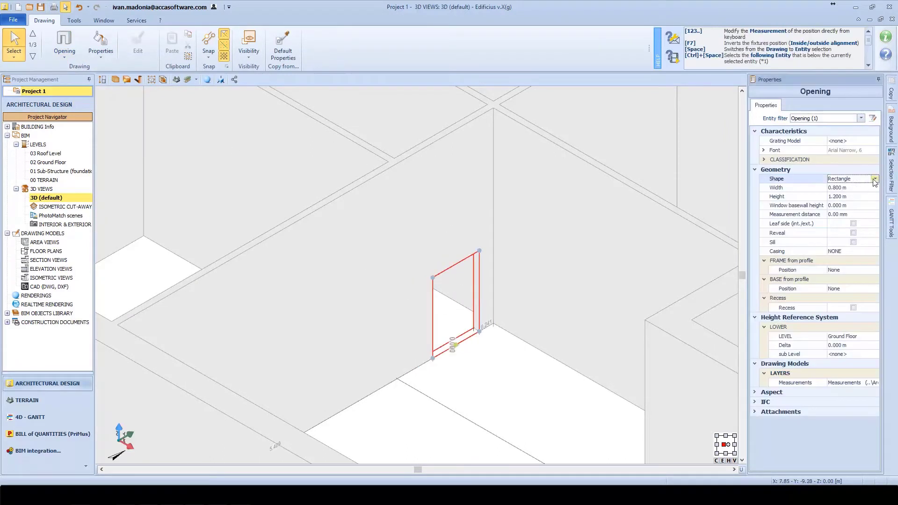
left_click(875, 179)
left_click(847, 199)
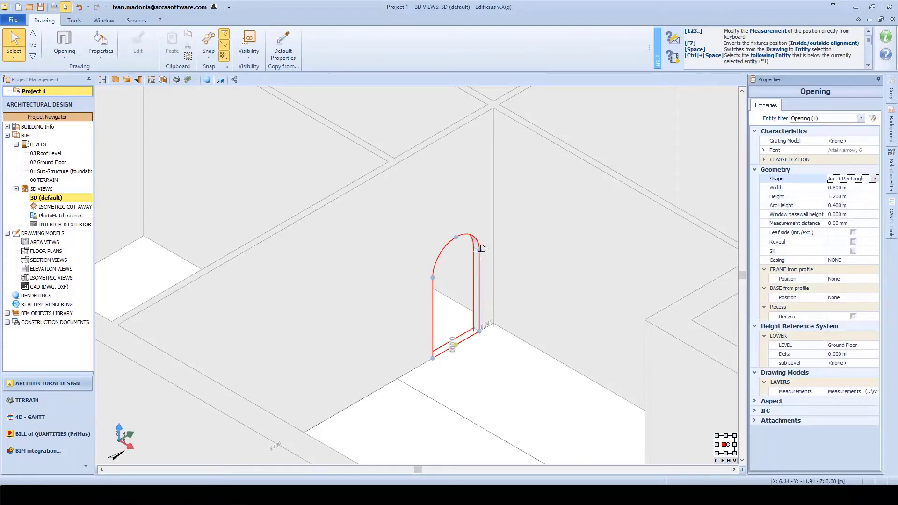
left_click_drag(484, 246, 434, 202)
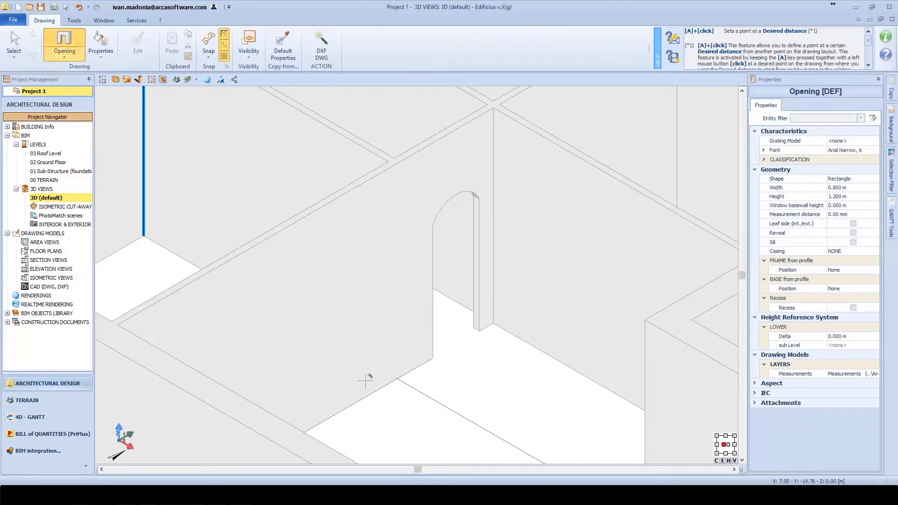
Add a rectangular opening south of the arched one in the same partition and stretch it to about 1.975 m wide and 1.981 m high
left_click(349, 405)
key("Escape")
left_click(384, 360)
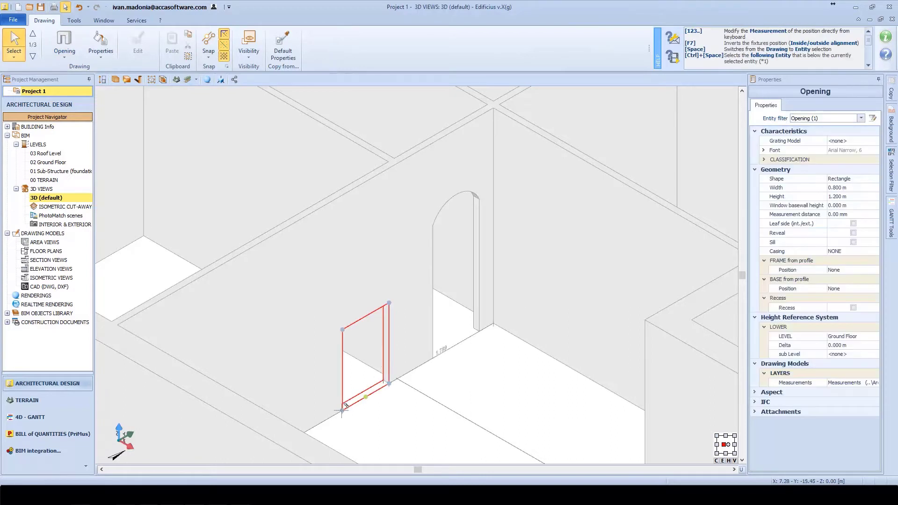
left_click(342, 411)
middle_click_drag(319, 423, 302, 431)
left_click(265, 444)
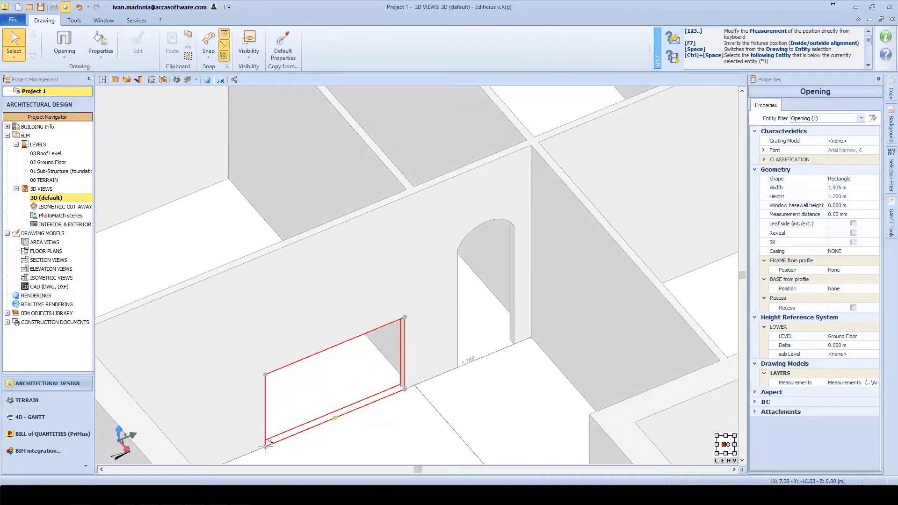
left_click(405, 317)
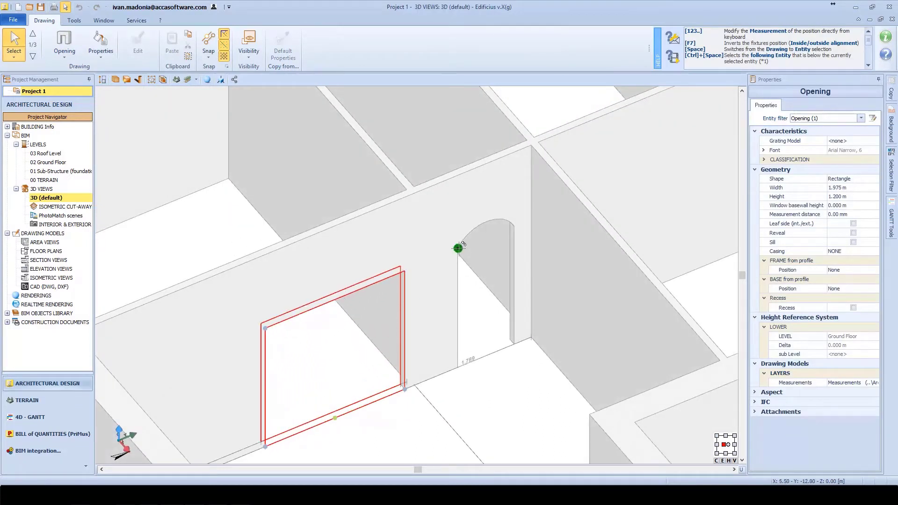
left_click(458, 249)
Set the casing of both the arched and the rectangular opening to Both and return to the isometric view
middle_click_drag(364, 385, 394, 358)
scroll(365, 351, "up", 2)
left_click(587, 288, "ctrl")
left_click(853, 253)
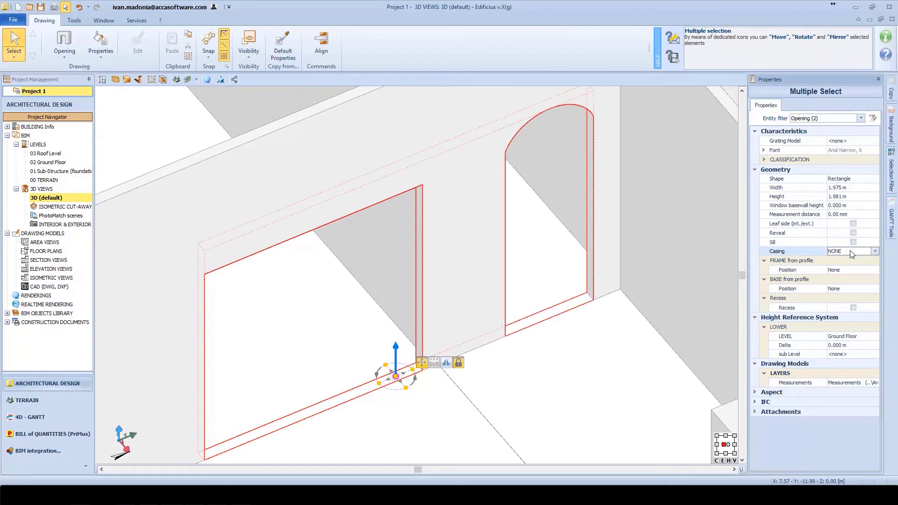
left_click(875, 251)
left_click(841, 277)
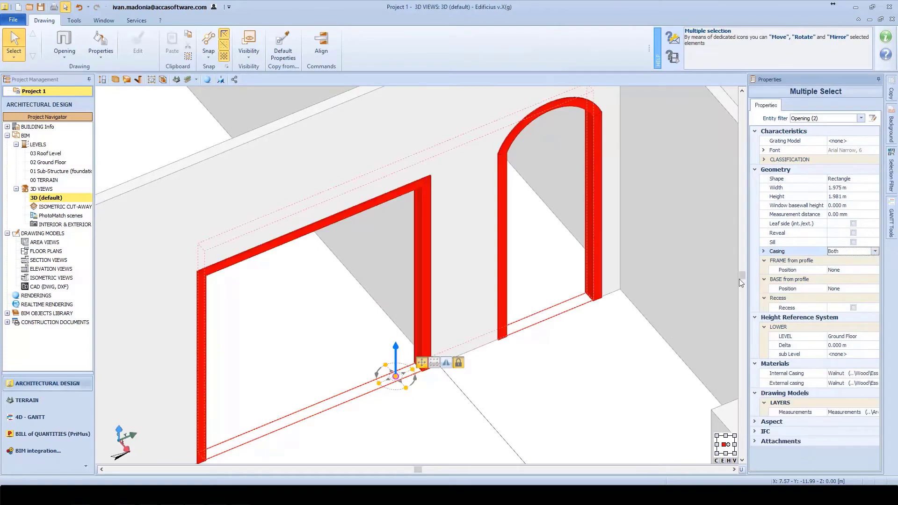
left_click(590, 328)
scroll(589, 323, "down", 5)
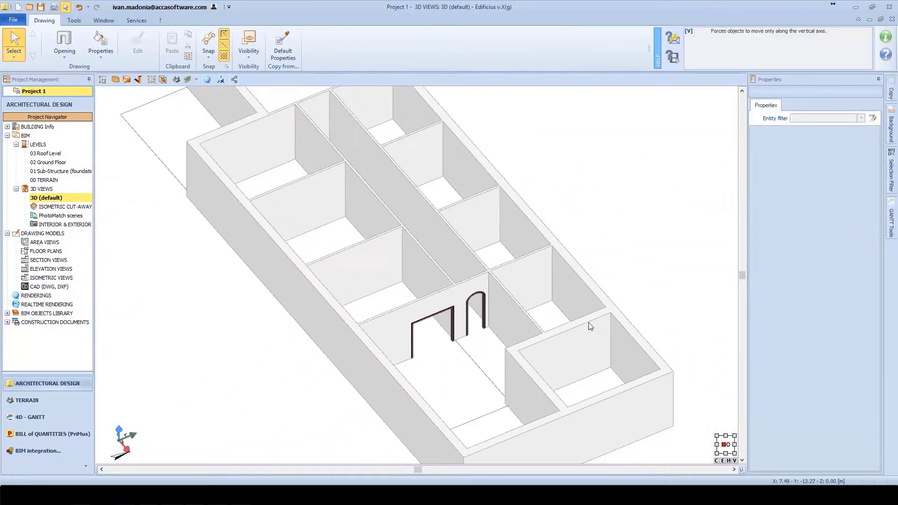
left_click(161, 80)
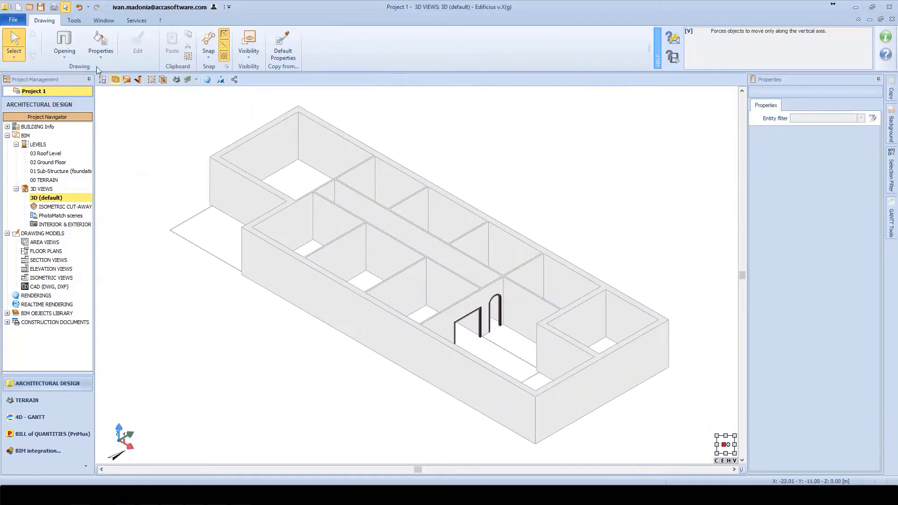
In the 02 Ground Floor plan, place a 1.3 m wide, 2.6 m high embossed hinged door in the easternmost room's western wall, facing the arched opening
left_click(48, 162)
double_click(49, 163)
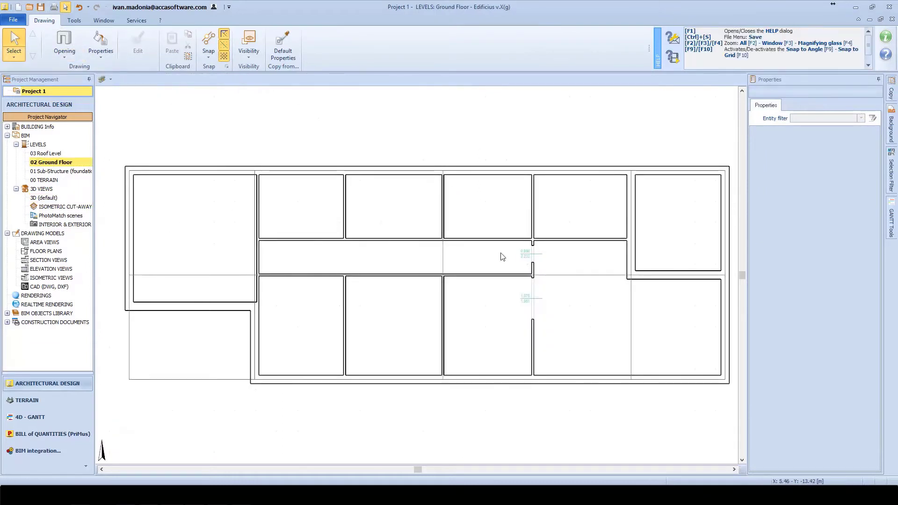
scroll(501, 255, "up", 4)
left_click(64, 52)
left_click(53, 120)
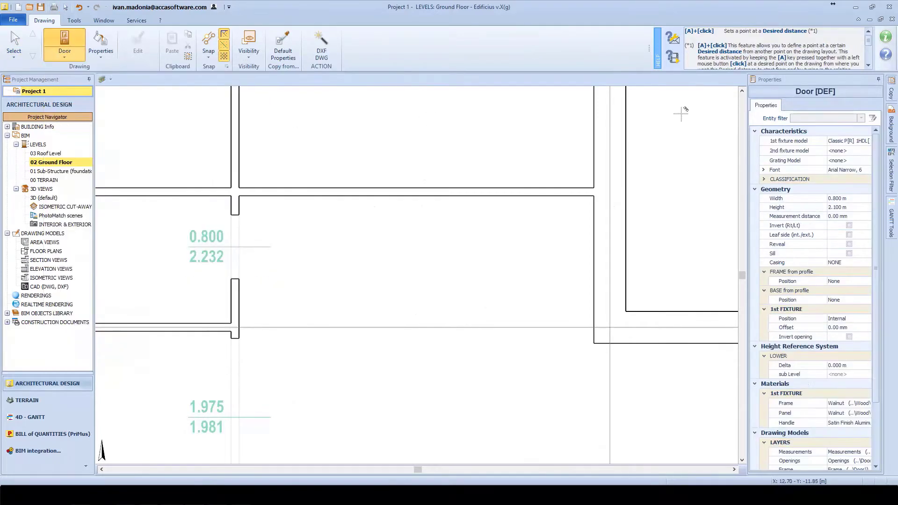
left_click(842, 140)
left_click(868, 140)
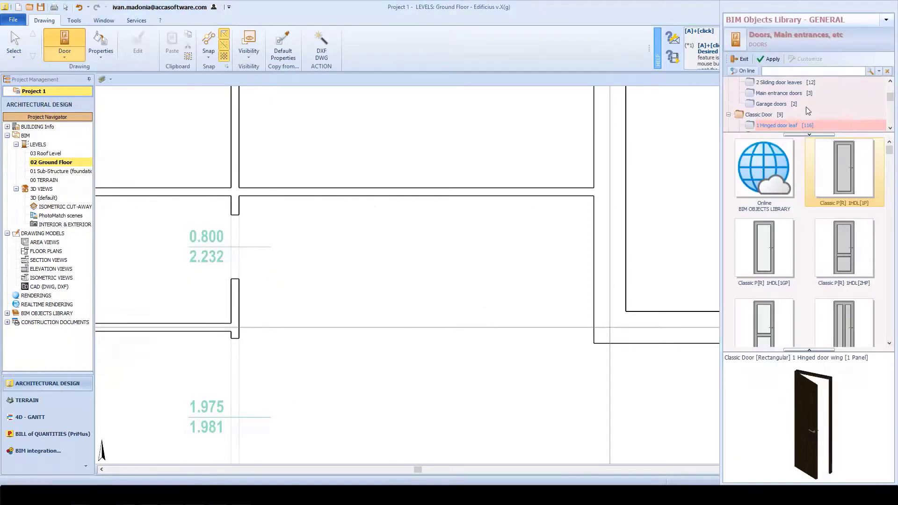
double_click(843, 251)
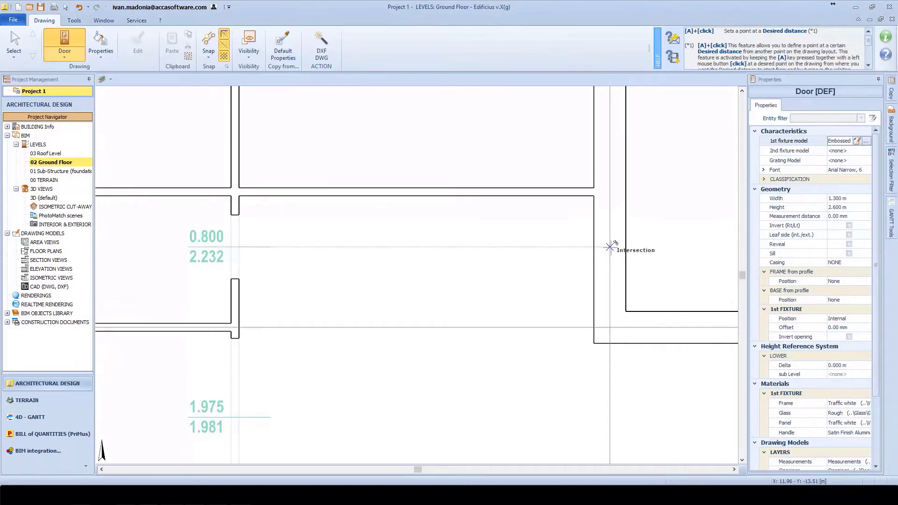
left_click(610, 247)
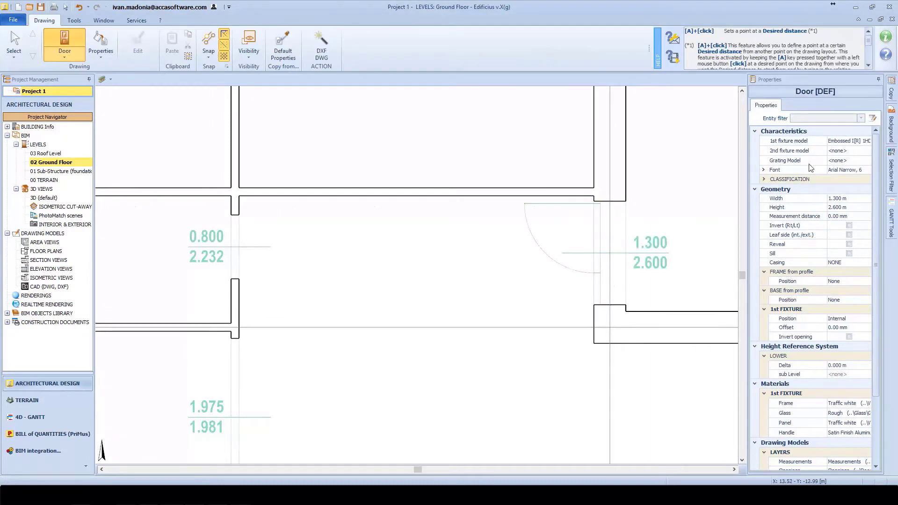
Place an Embossed D[R] 1HDL[2P] door, 0.8 by 2.1 m, in the partition of the northern room just east of the arched opening
left_click(849, 141)
left_click(866, 141)
scroll(796, 104, "up", 1)
left_click(790, 104)
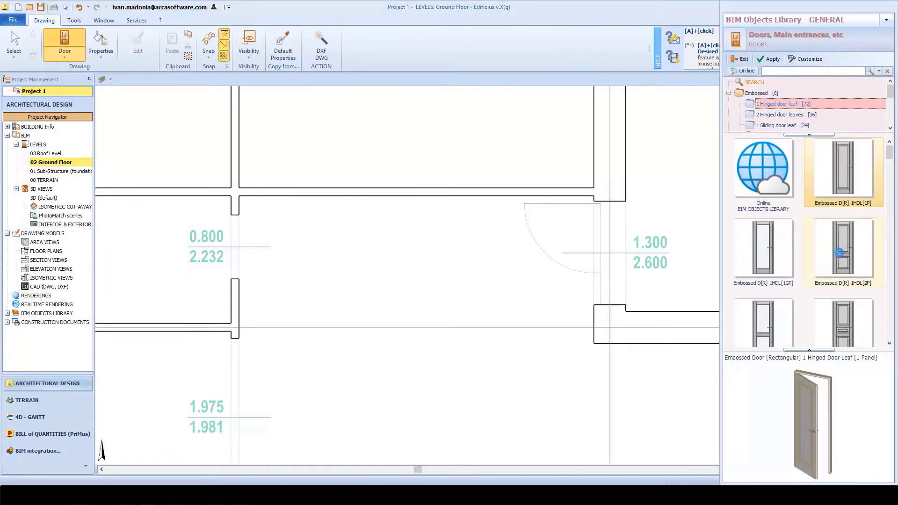
double_click(840, 253)
left_click(286, 186)
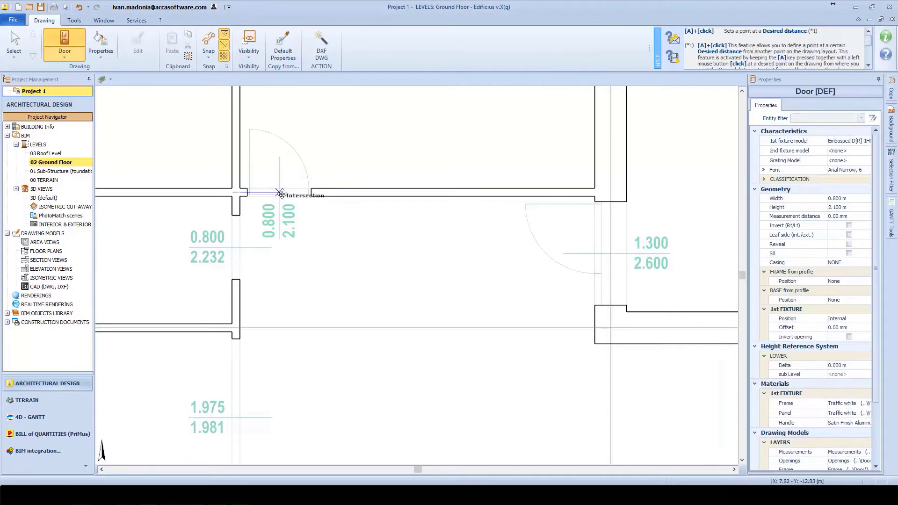
key("Escape")
key("F2")
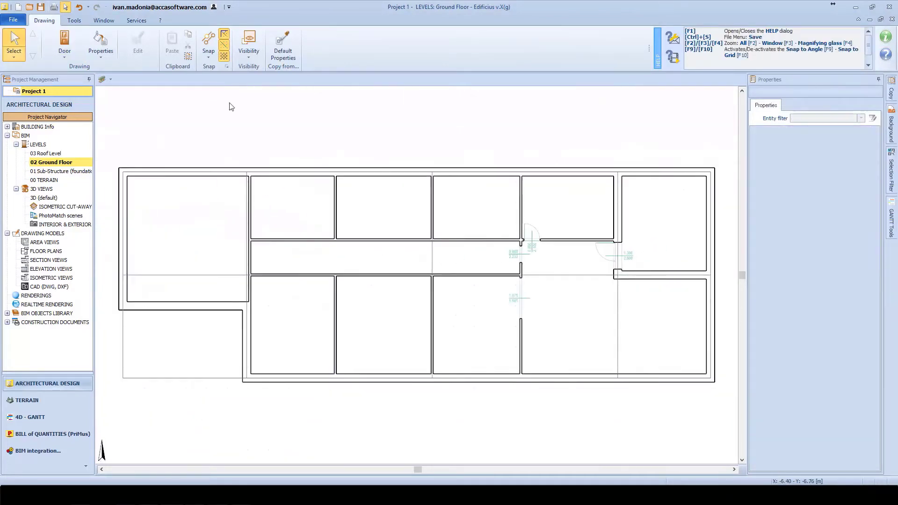
Place 0.8 by 2.1 m Embossed D[R] hinged doors in the corridor's northern partition, at the eastern ends of the two rooms west of the arched opening
left_click(64, 44)
left_click(862, 146)
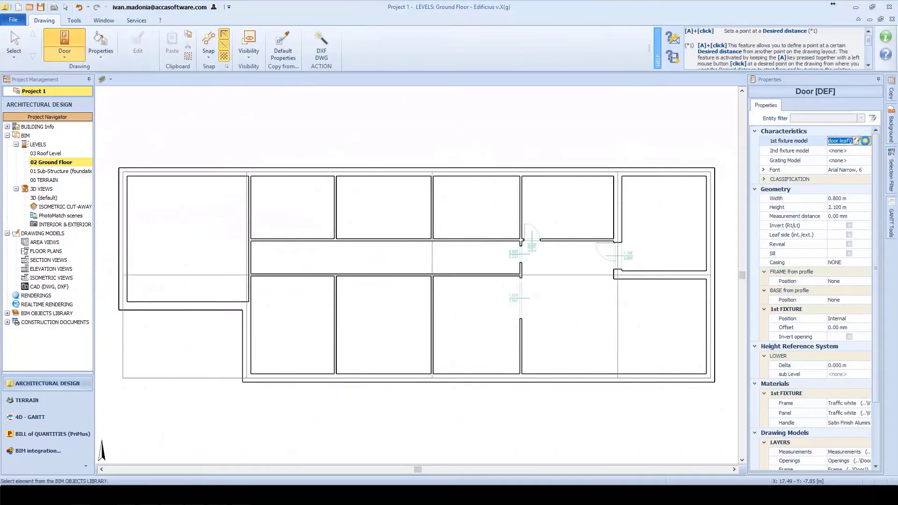
left_click(866, 146)
double_click(767, 213)
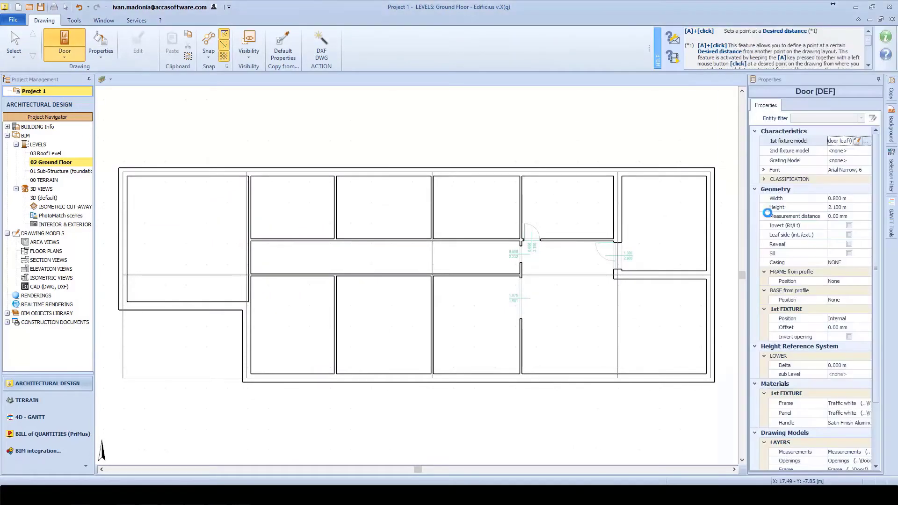
left_click(510, 240)
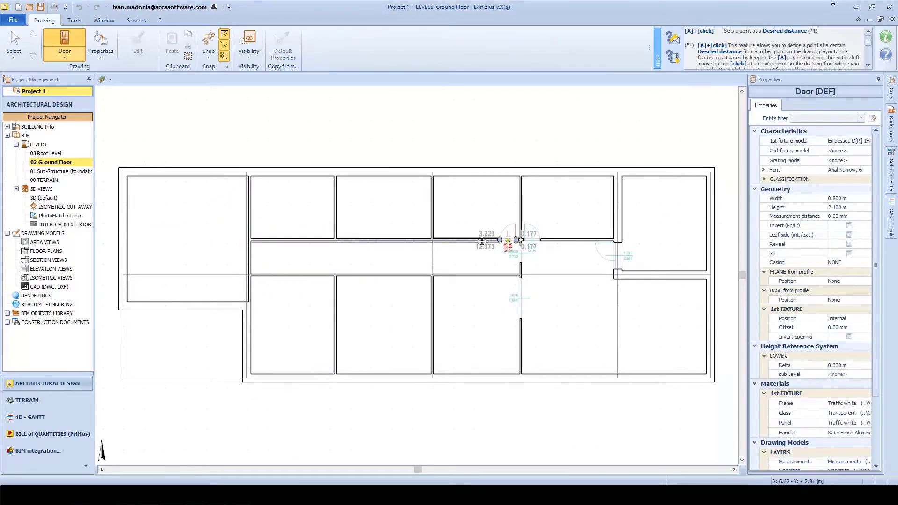
left_click(420, 240)
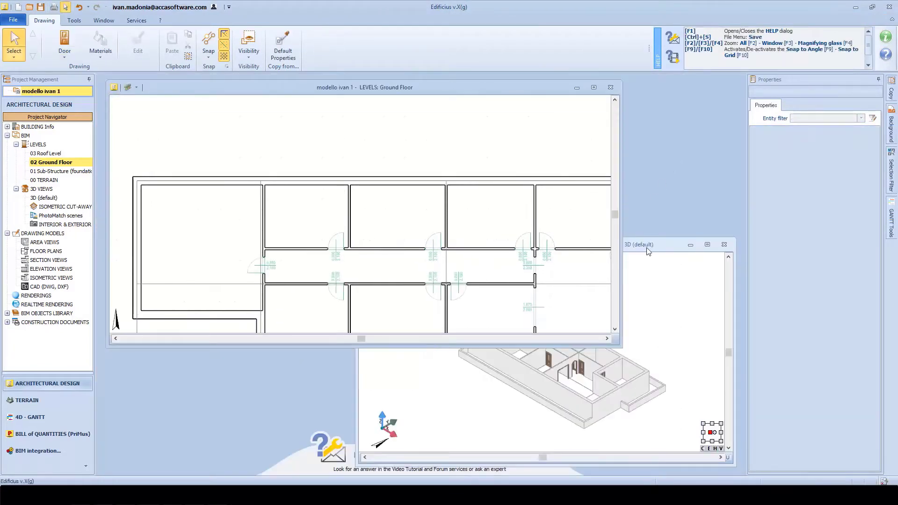
In the 3D (default) view of modello ivan 1, edit the opening angle of Hinged Doors 1 on the 1.3 by 2.6 m door
left_click(647, 248)
middle_click_drag(605, 341, 588, 371)
scroll(608, 327, "up", 5)
scroll(608, 327, "up", 5)
middle_click_drag(552, 316, 518, 358)
left_click(707, 244)
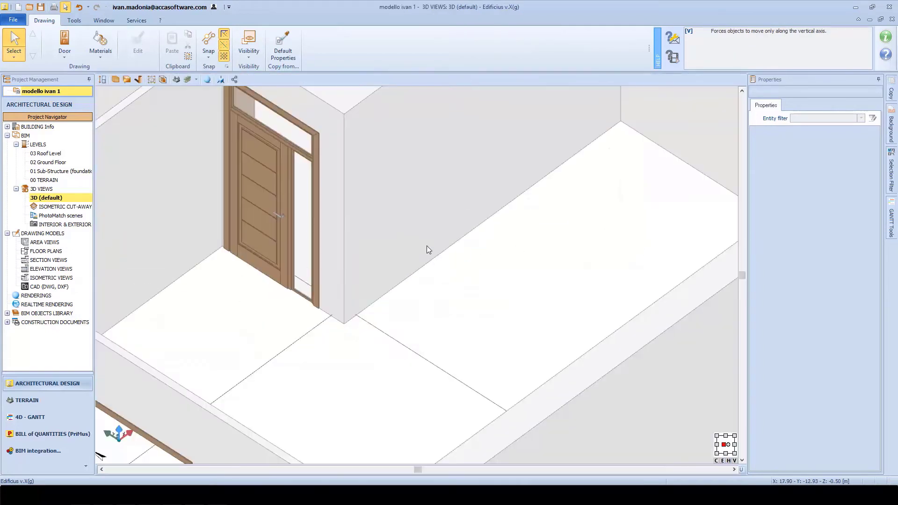
scroll(427, 246, "down", 3)
scroll(381, 299, "up", 2)
left_click(381, 300)
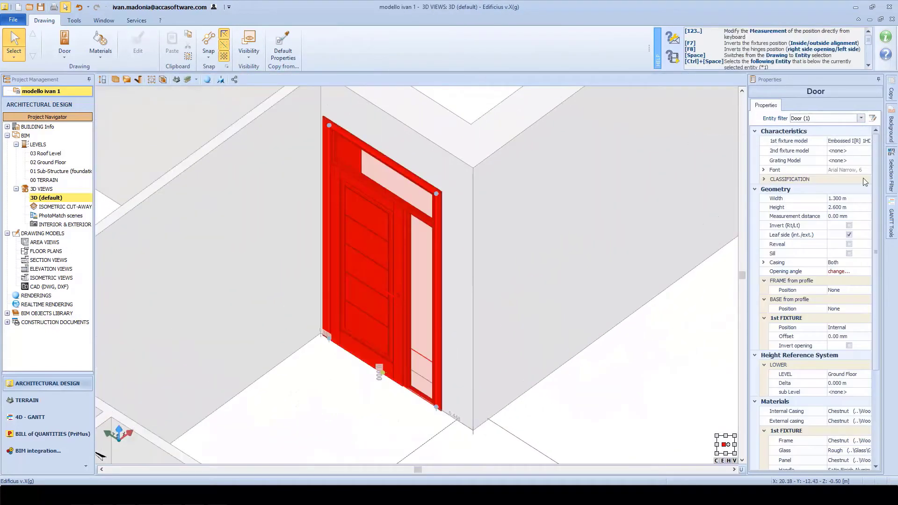
left_click(866, 273)
left_click(868, 272)
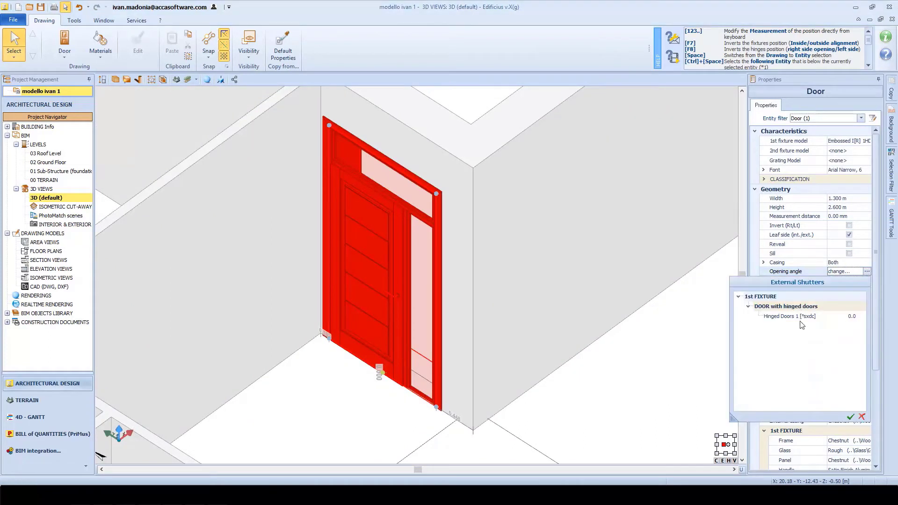
key("Return")
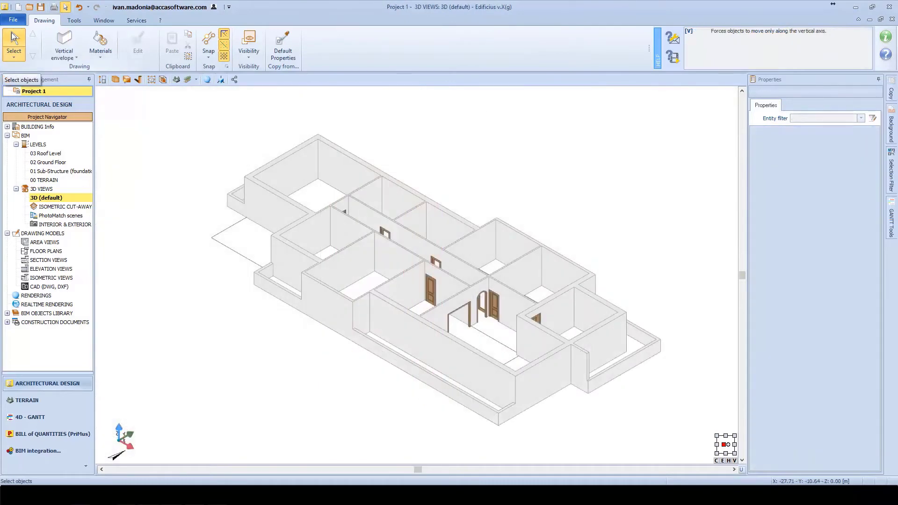
In Project 1's 02 Ground Floor plan, start a new staircase for the easternmost room
double_click(66, 163)
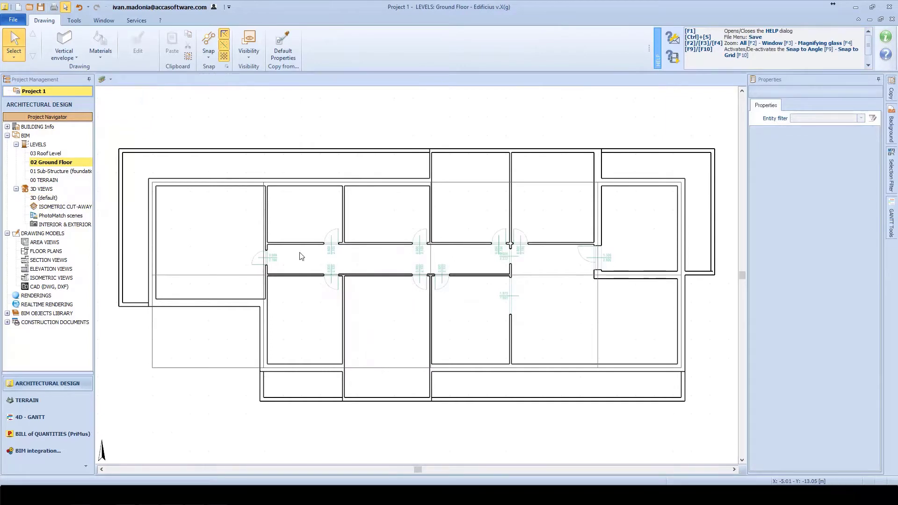
scroll(687, 232, "up", 4)
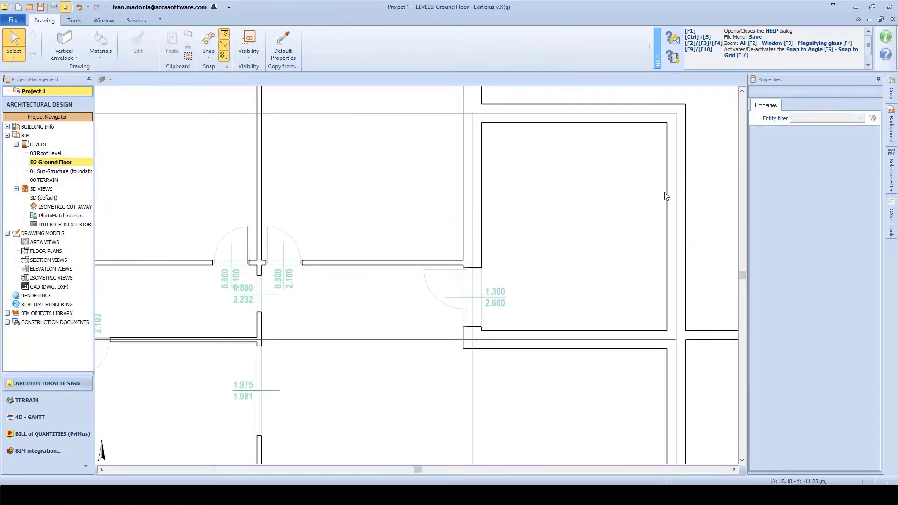
middle_click_drag(665, 192, 524, 230)
scroll(524, 230, "up", 1)
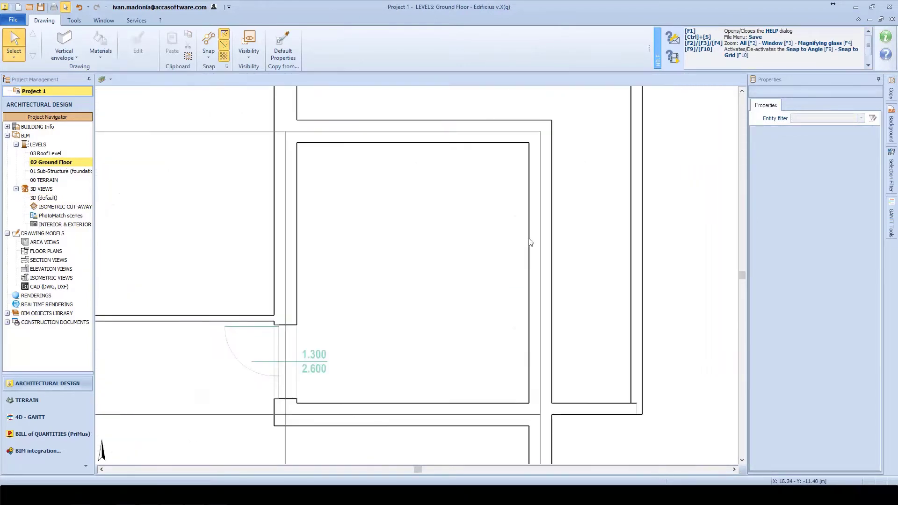
left_click(49, 59)
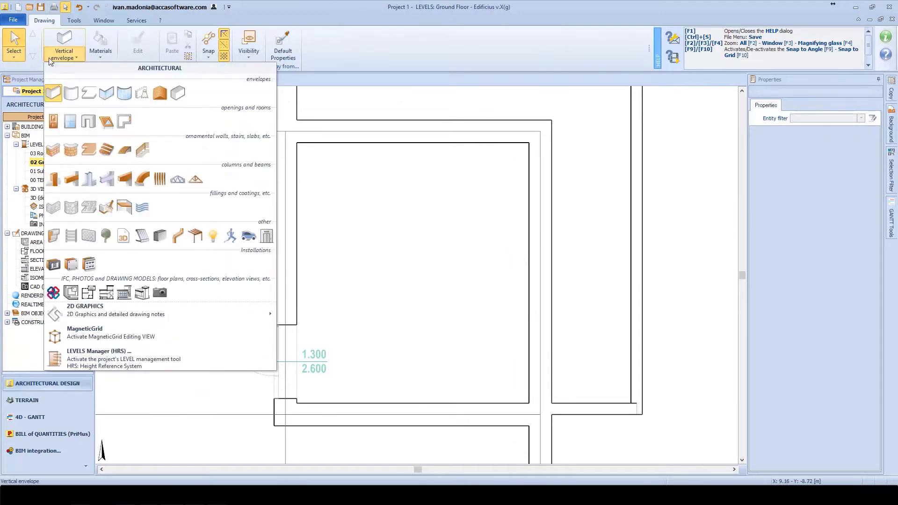
left_click(107, 150)
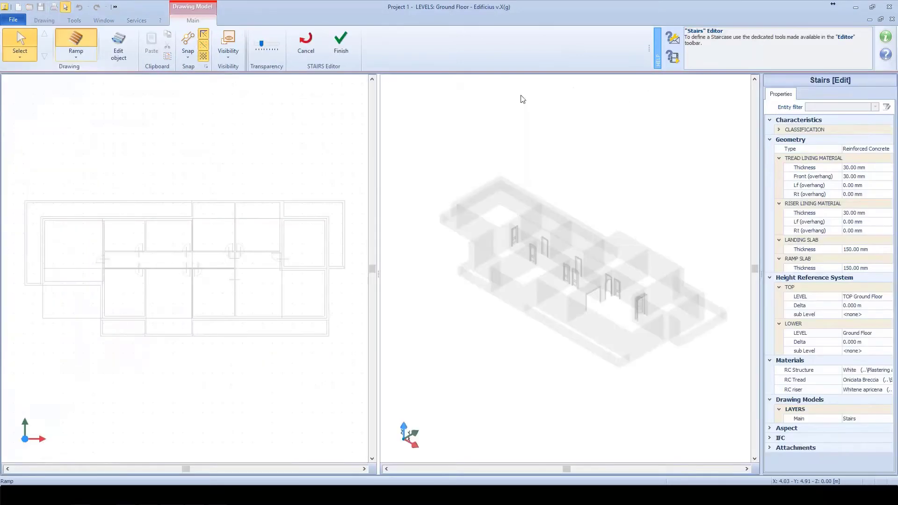
Place a 1.2 m wide ramp with 7 risers and 300 mm treads against the room's eastern wall, ascending north
left_click(864, 139)
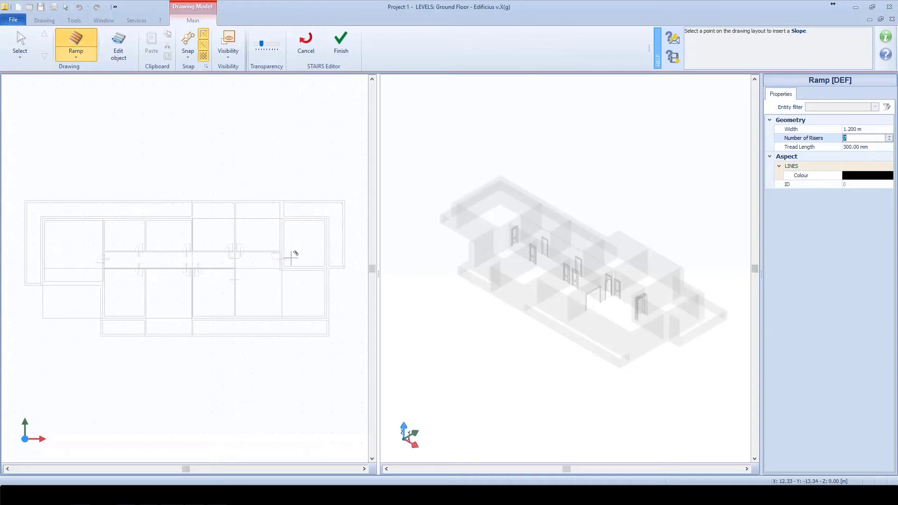
scroll(329, 253, "up", 5)
scroll(245, 234, "up", 5)
left_click(245, 278)
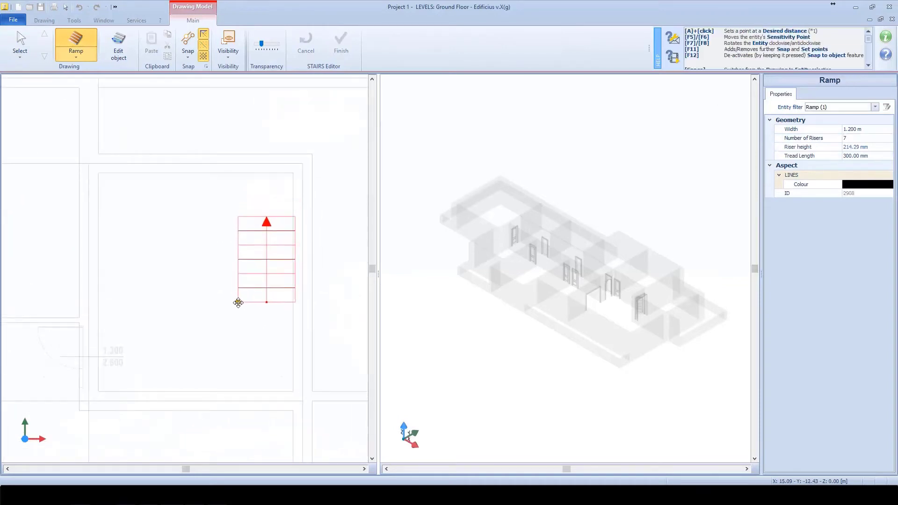
key("F5")
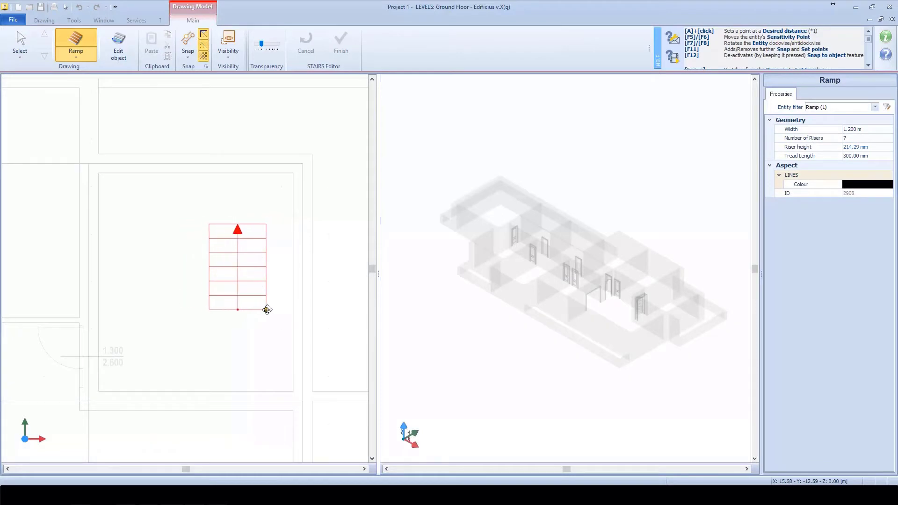
left_click(290, 319)
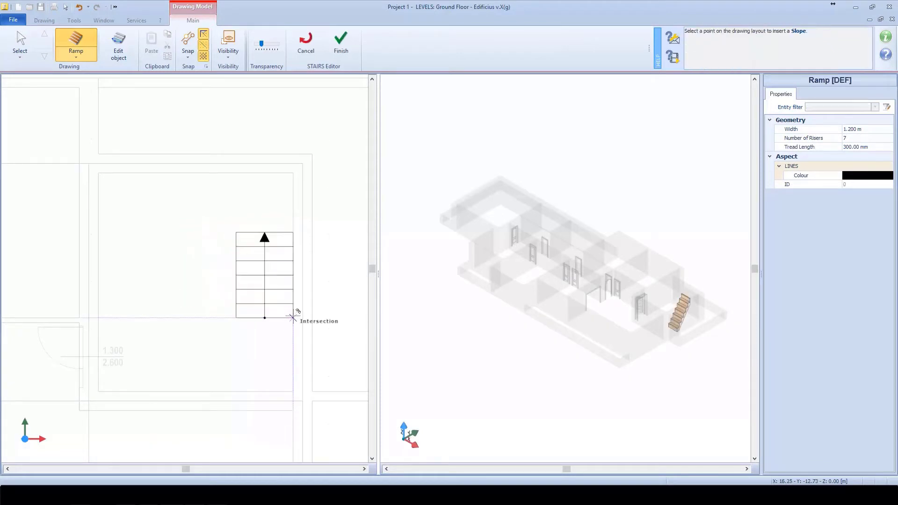
Insert a 1.3 by 1.2 m landing in the room's northeastern corner and move the first ramp up against it
left_click(84, 57)
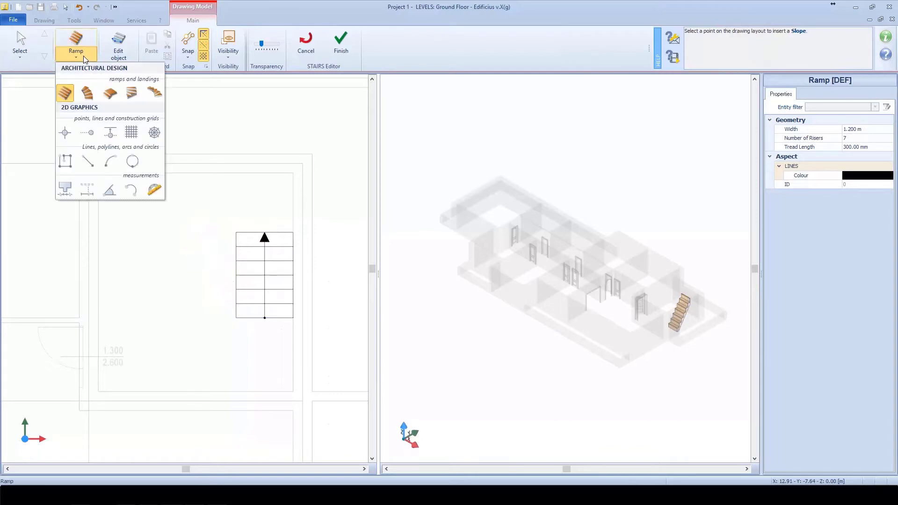
left_click(111, 96)
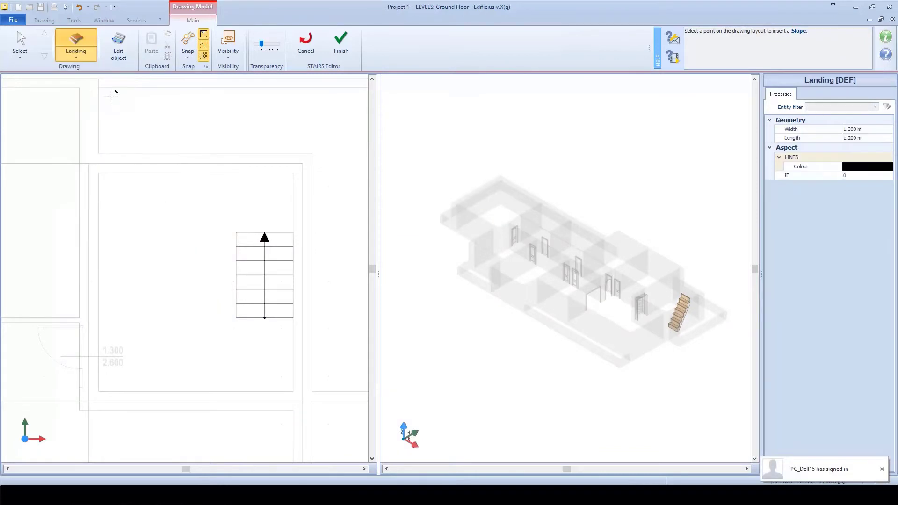
left_click(293, 173)
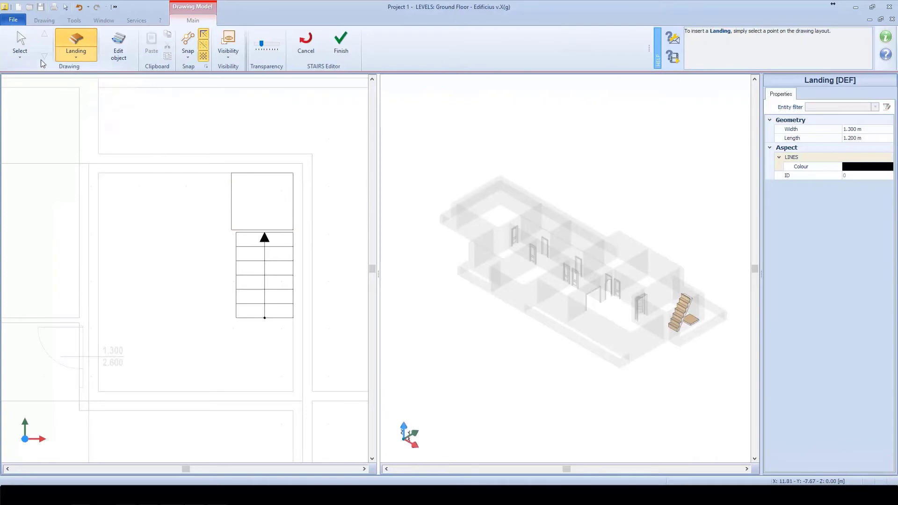
left_click(23, 43)
left_click(242, 234)
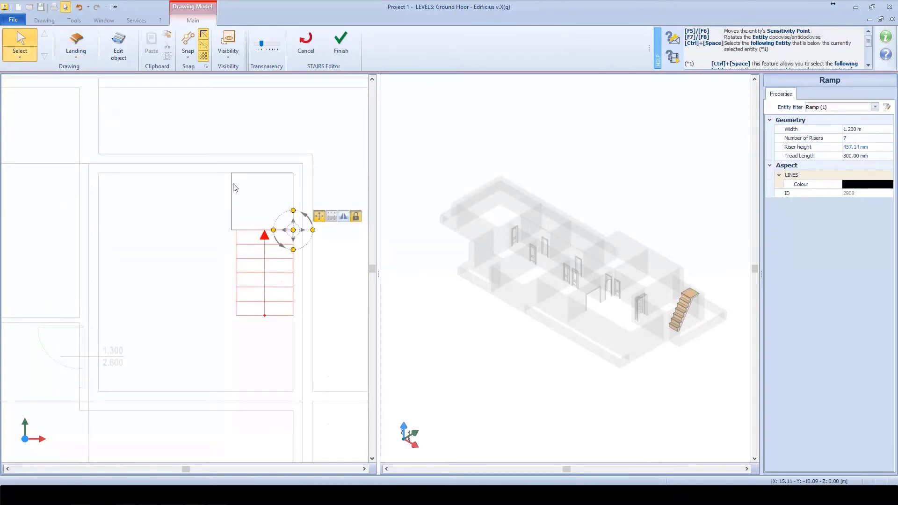
Add a second 1.2 m wide ramp with 6 risers along the northern wall, ascending west from the landing
left_click(78, 54)
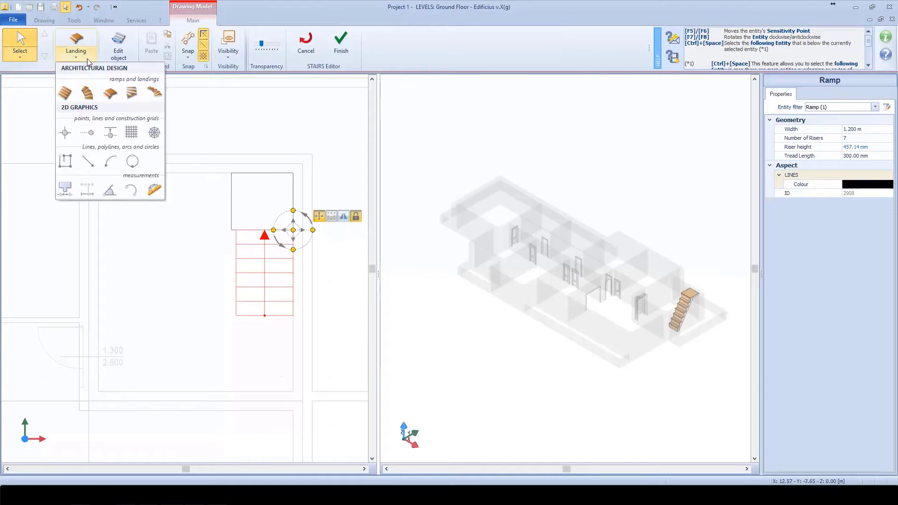
left_click(66, 92)
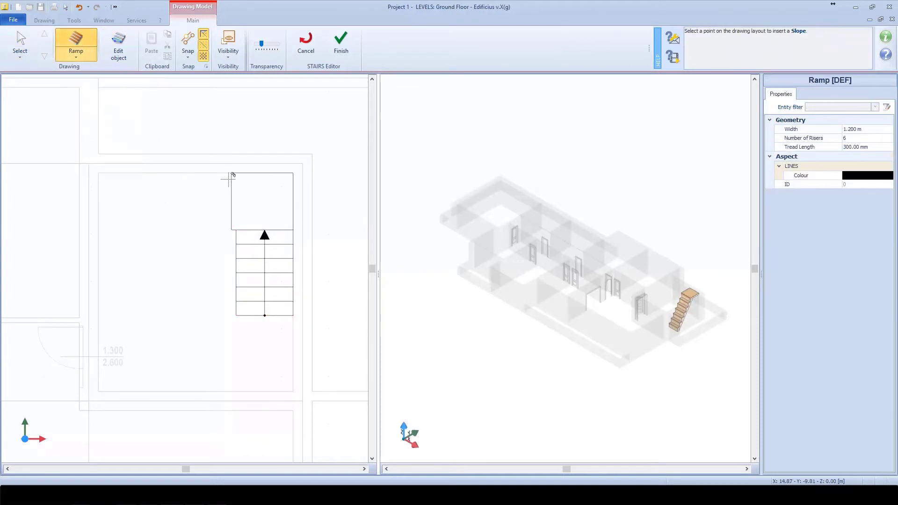
left_click(234, 195)
key("F8")
left_click(231, 230)
right_click(237, 230)
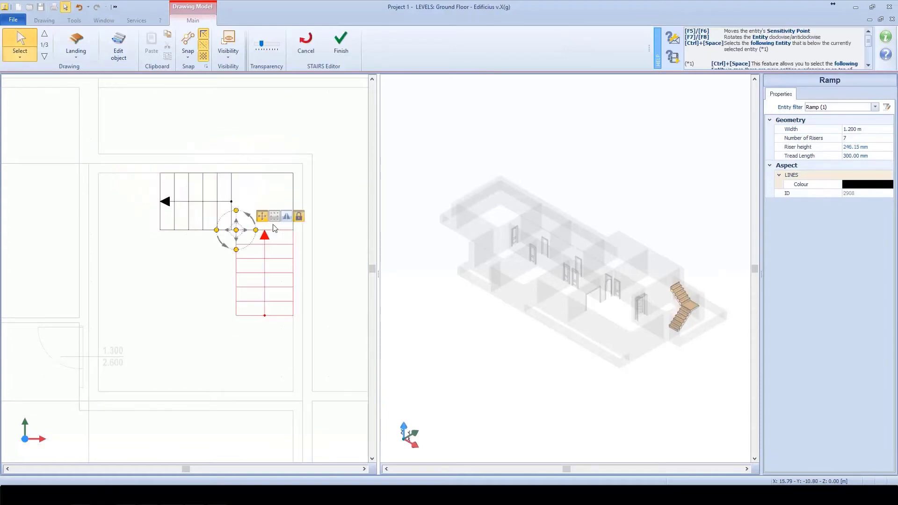
Copy the 1.3 by 1.2 m landing into the room's northwestern corner, at the end of the second ramp
left_click(281, 180)
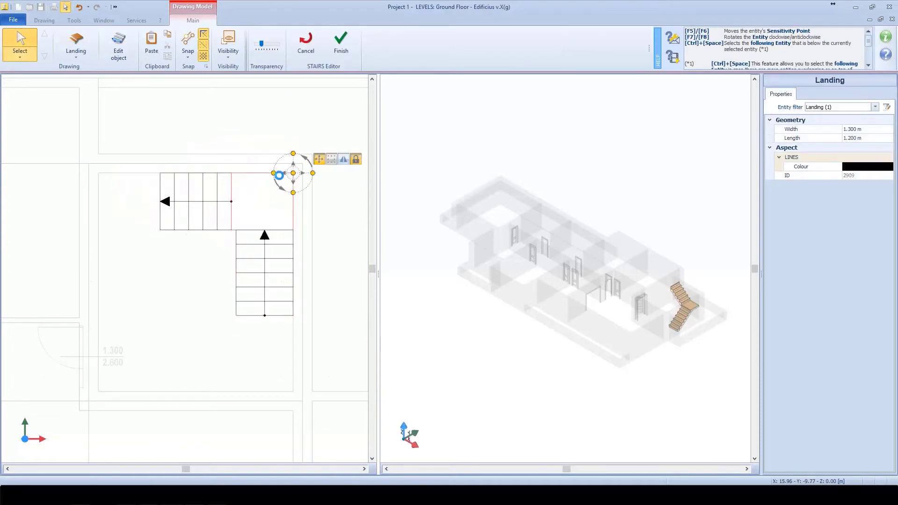
key("ctrl+v")
key("F5")
left_click_drag(116, 233, 160, 231)
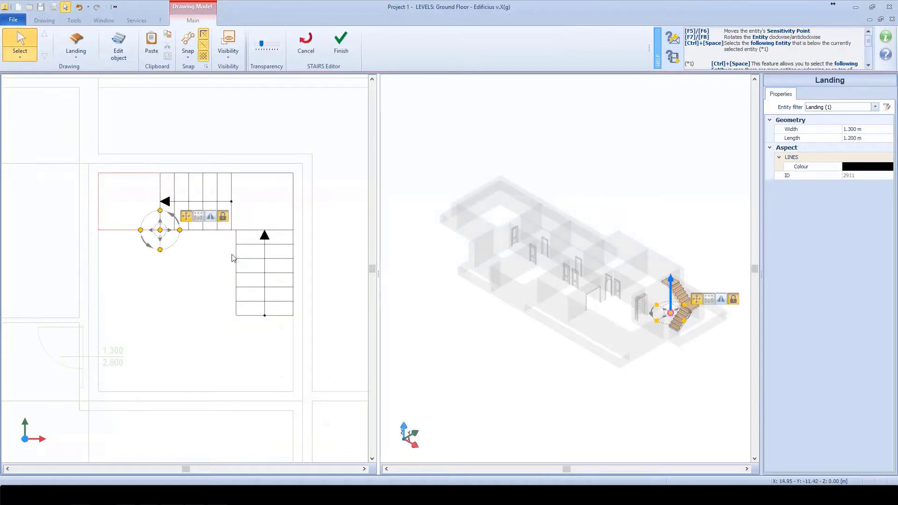
Copy the 7-riser ramp to the western wall, running south from the northwestern landing
left_click_drag(233, 257, 98, 237)
left_click(94, 340)
scroll(96, 235, "up", 5)
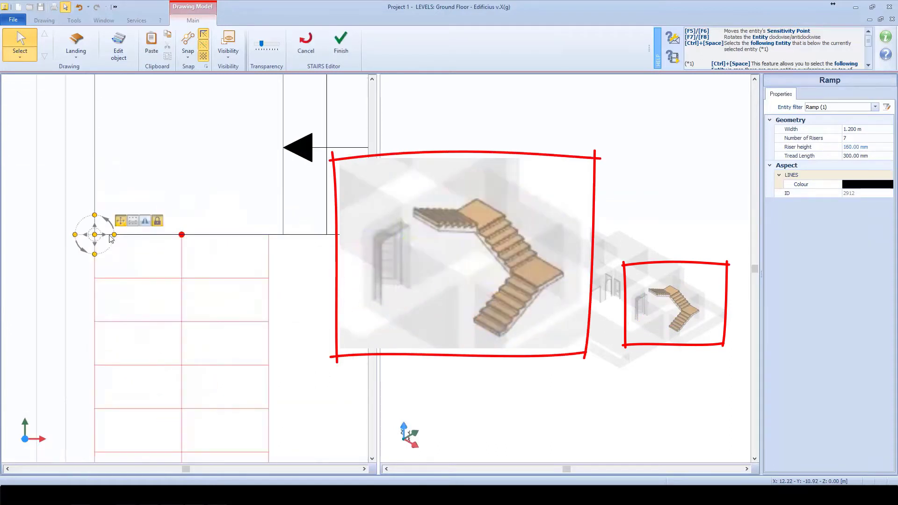
key("Escape")
scroll(293, 264, "down", 4)
middle_click_drag(294, 263, 157, 195)
Copy the northwestern landing to the southern end of the third ramp, turned to fit the ramp's width
left_click(158, 192)
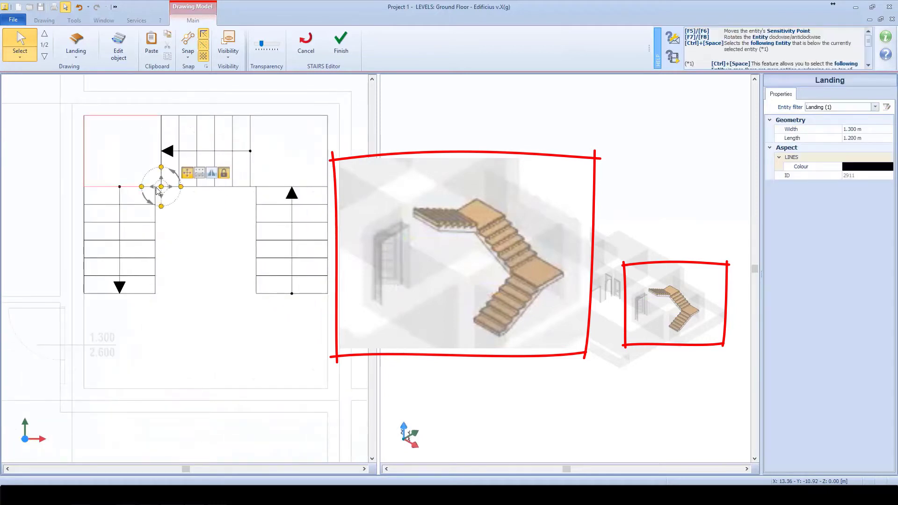
left_click_drag(156, 190, 171, 373)
left_click_drag(160, 340, 80, 288)
Stretch the last landing's southern edge to the wall, making it 1.6 by 1.2 m, and finish the staircase
left_click(125, 44)
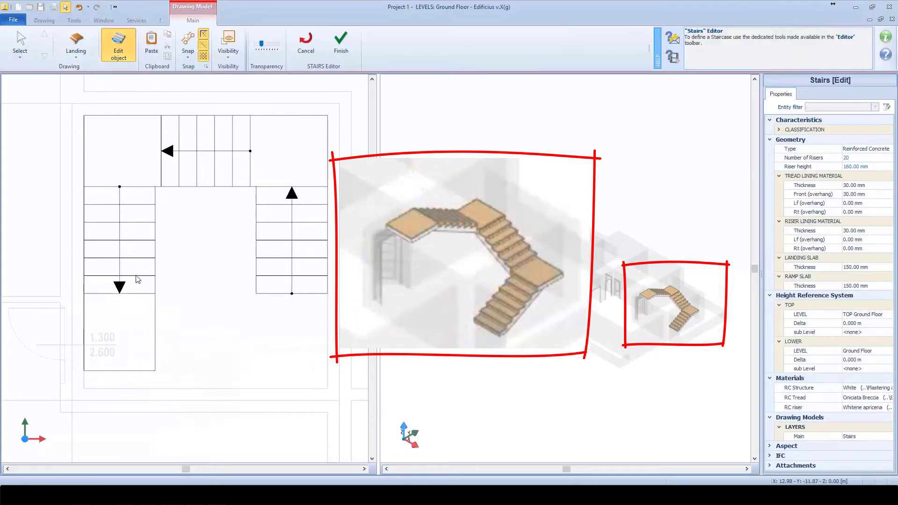
left_click(128, 372)
left_click_drag(131, 370, 133, 388)
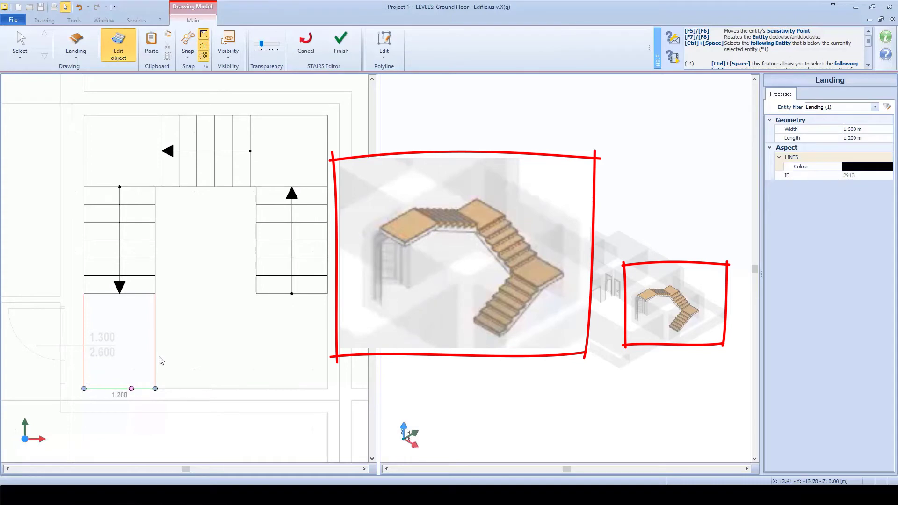
left_click(338, 47)
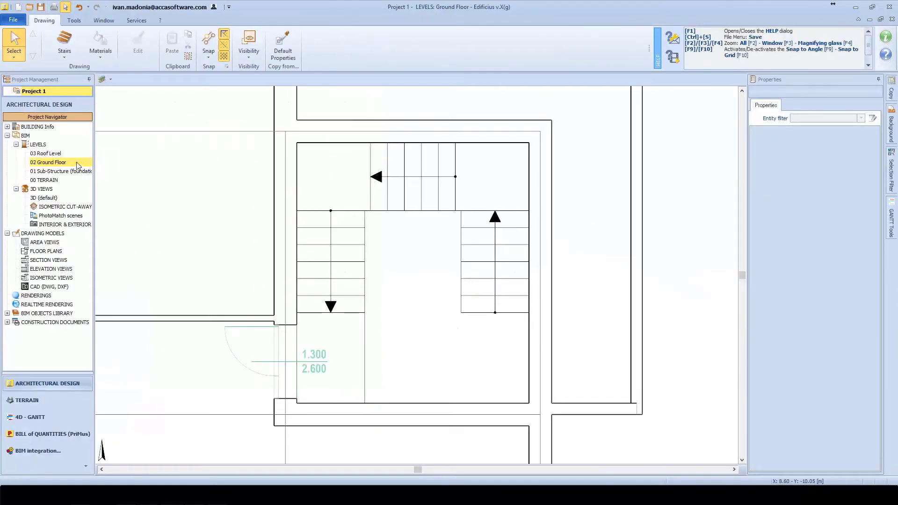
In the 3D (default) view, start a railing for the staircase with the Round pipe [VM] model from the BIM Objects Library
double_click(49, 200)
middle_click_drag(634, 415, 601, 414)
scroll(467, 412, "up", 3)
scroll(384, 410, "up", 5)
middle_click_drag(377, 411, 351, 253)
left_click(78, 49)
left_click(141, 151)
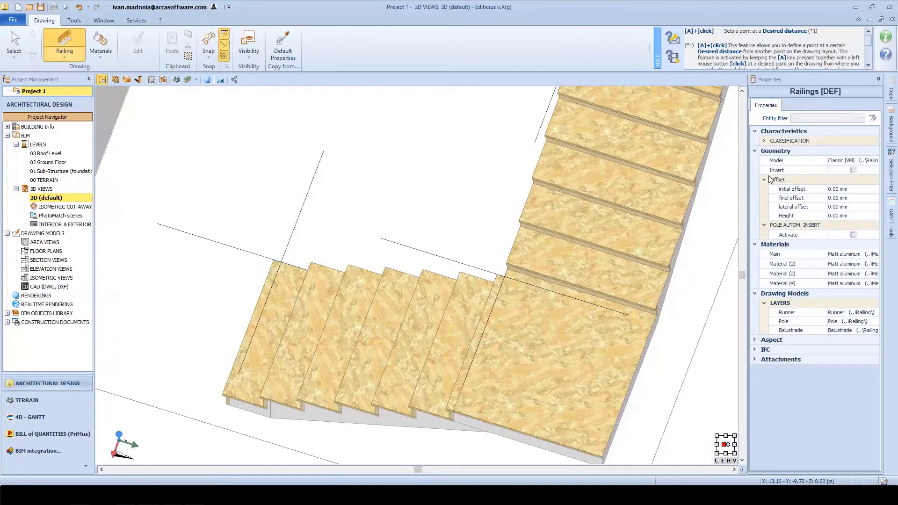
left_click(871, 161)
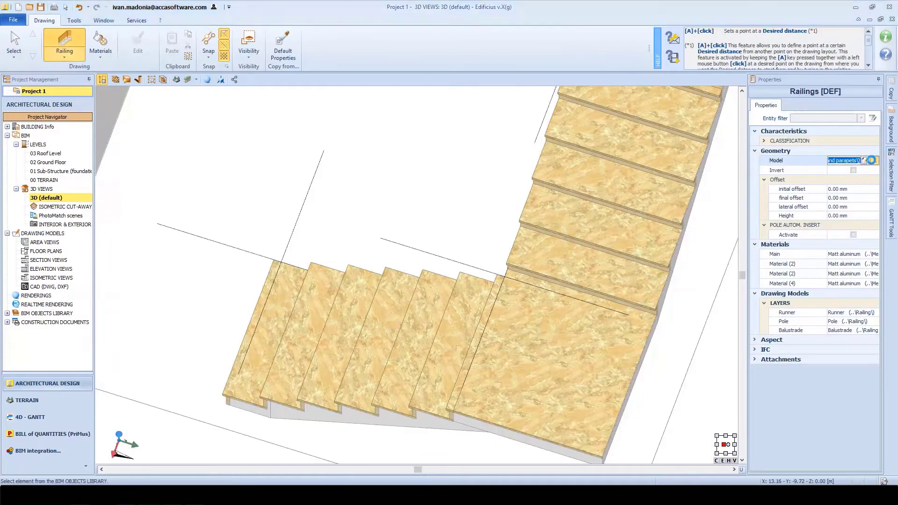
scroll(809, 225, "up", 3)
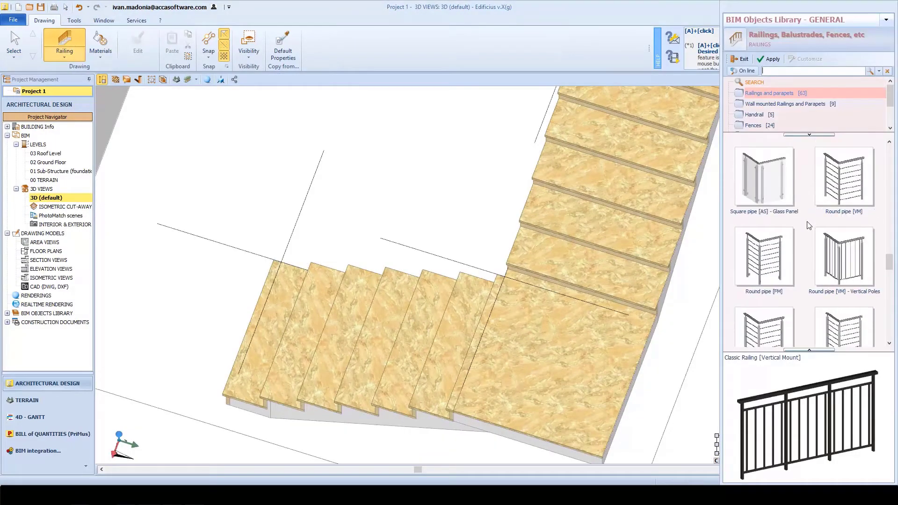
double_click(840, 183)
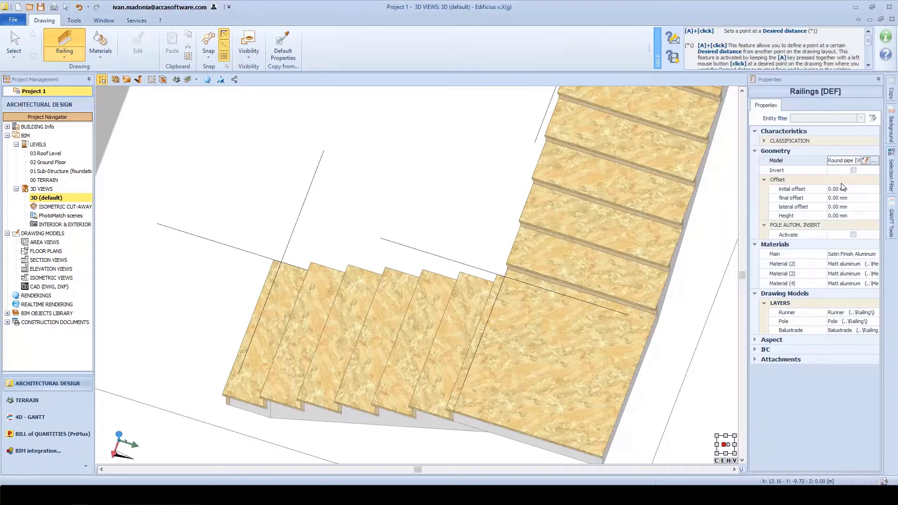
Trace the railing's first segment along the eastern ramp's inner edge, from its lowest step to the northeastern landing's inner corner
scroll(283, 261, "up", 4)
left_click(301, 263)
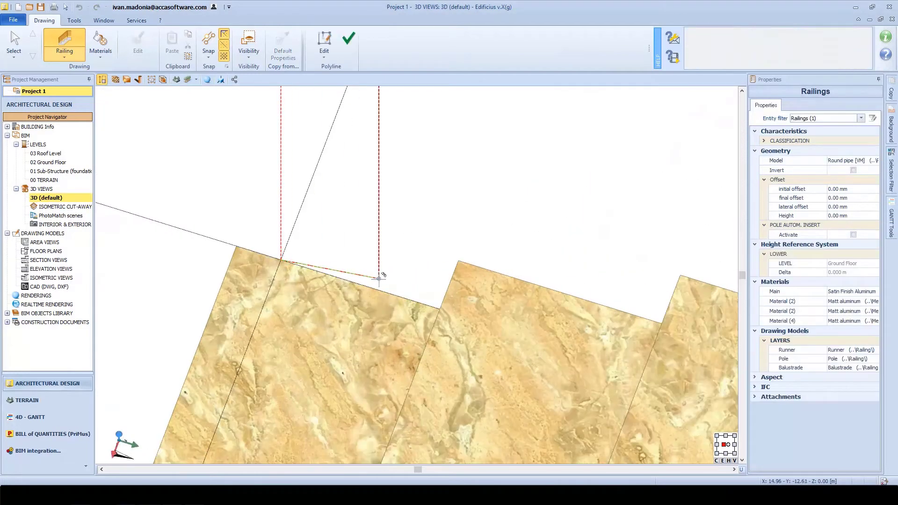
scroll(475, 308, "down", 5)
middle_click_drag(565, 324, 471, 323)
scroll(472, 323, "up", 3)
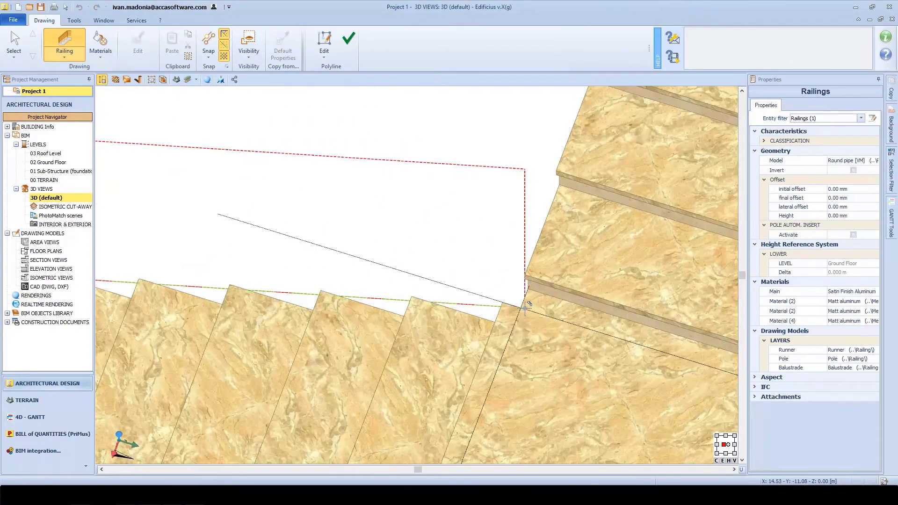
left_click(537, 304)
Continue the railing along the inner edges of the second and third ramps up to the last landing, and complete it
scroll(536, 306, "down", 3)
middle_click_drag(604, 164, 586, 333)
scroll(583, 311, "up", 3)
scroll(570, 268, "up", 1)
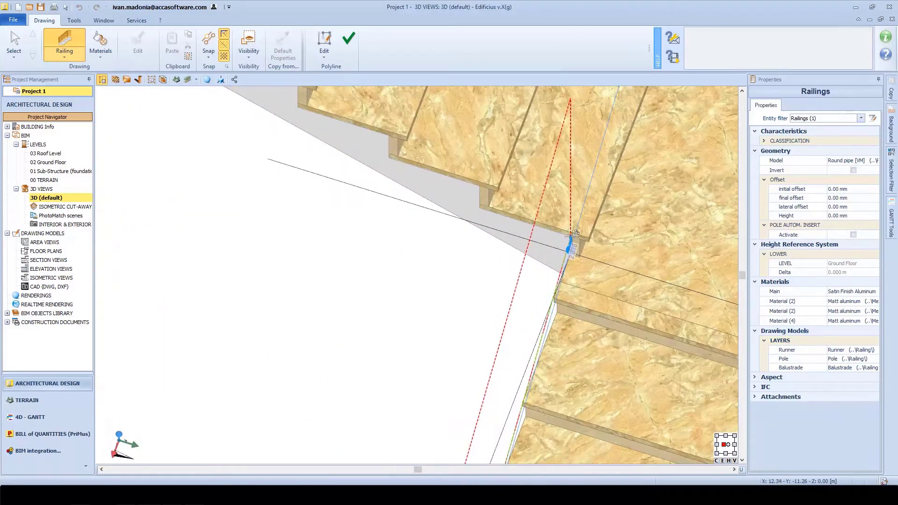
left_click(571, 232)
scroll(590, 277, "down", 3)
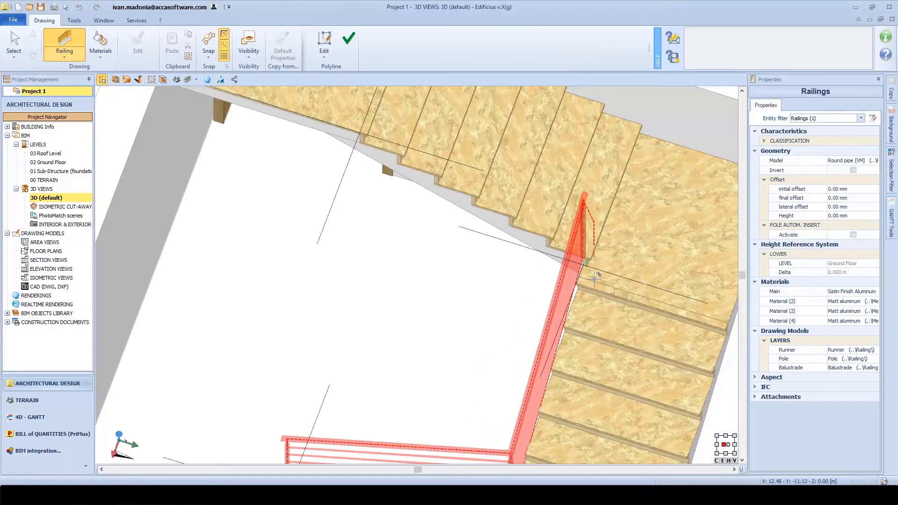
middle_click_drag(471, 208, 614, 343)
left_click(503, 270)
left_click(348, 47)
Activate automatic pole insertion for the staircase railing
middle_click_drag(671, 337, 561, 214)
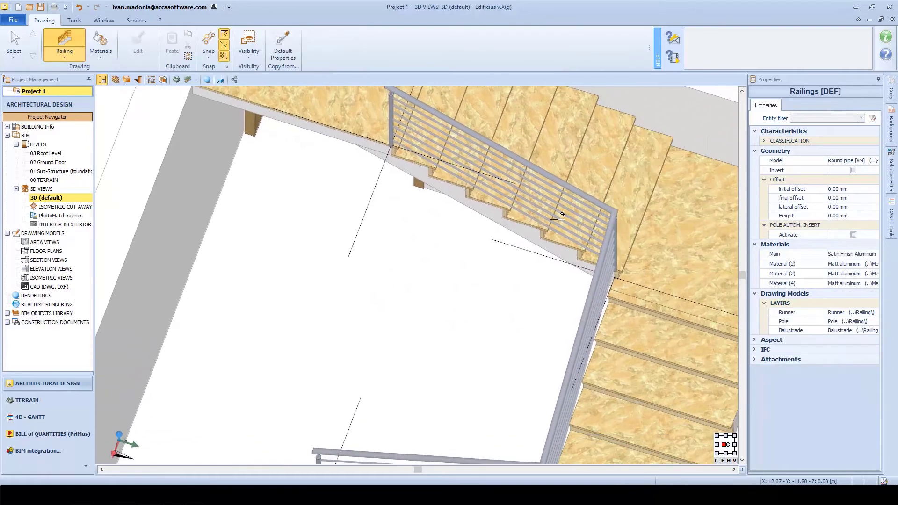
left_click(14, 45)
left_click(560, 214)
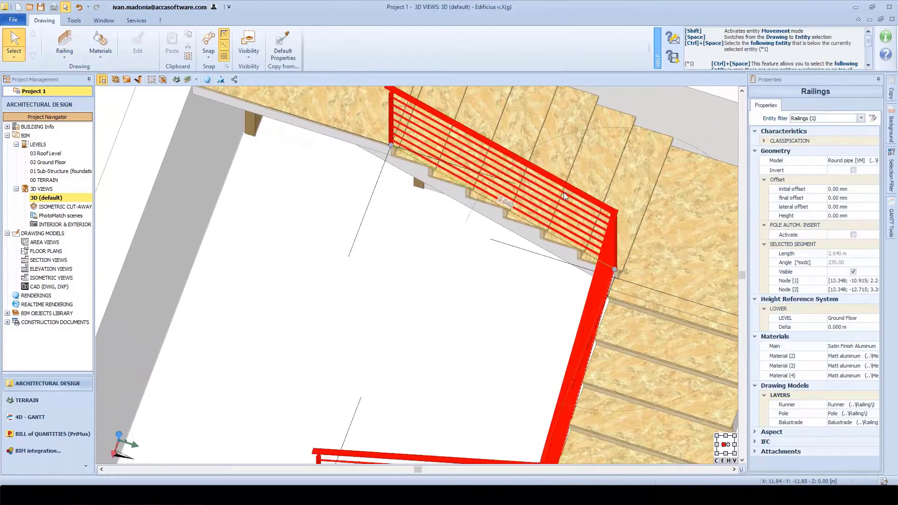
left_click(853, 235)
right_click_drag(545, 220, 555, 243)
middle_click_drag(527, 315, 576, 168)
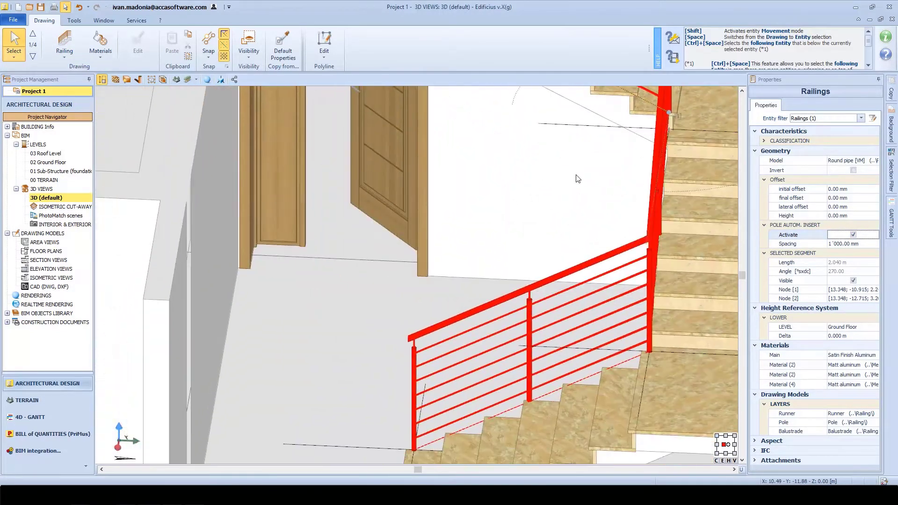
scroll(527, 336, "down", 3)
middle_click_drag(326, 402, 220, 333)
left_click(727, 384)
middle_click_drag(726, 384, 625, 350)
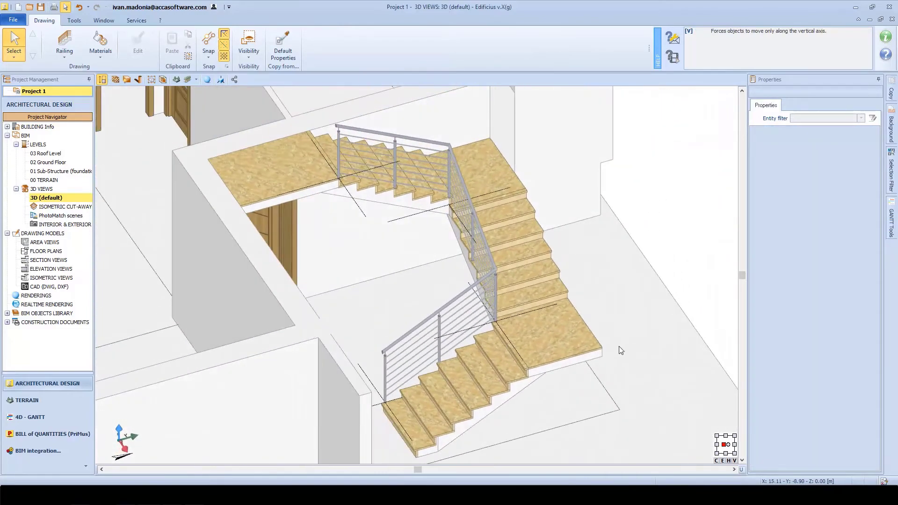
middle_click(575, 327)
middle_click(574, 326)
left_click(151, 80)
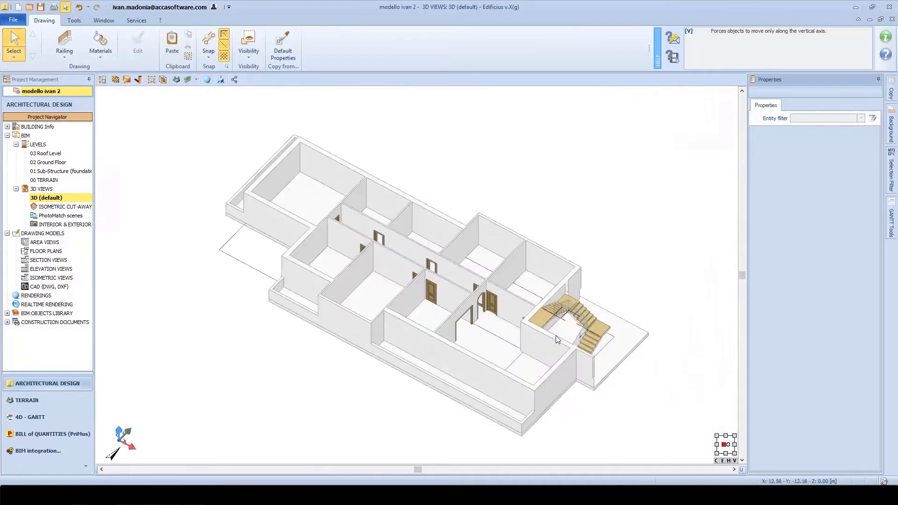
Copy the staircase to the empty area northeast of the building
left_click(602, 329)
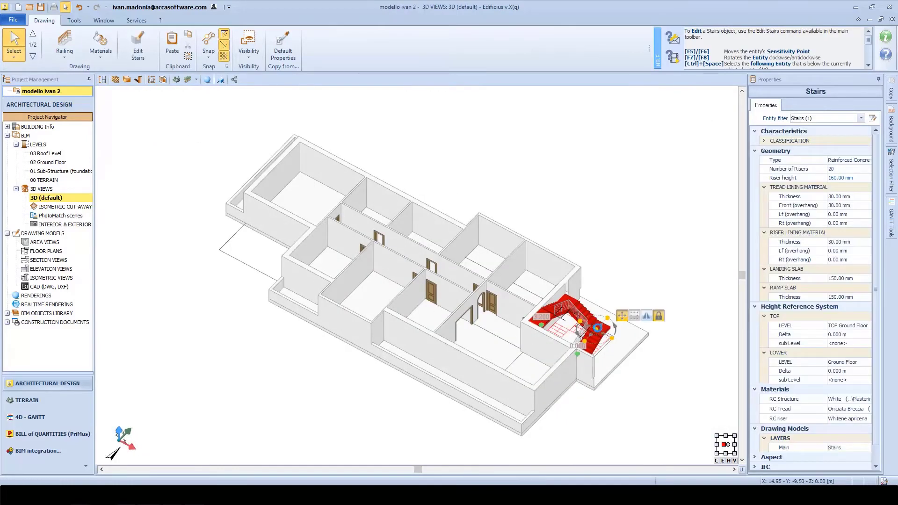
left_click_drag(598, 329, 659, 281)
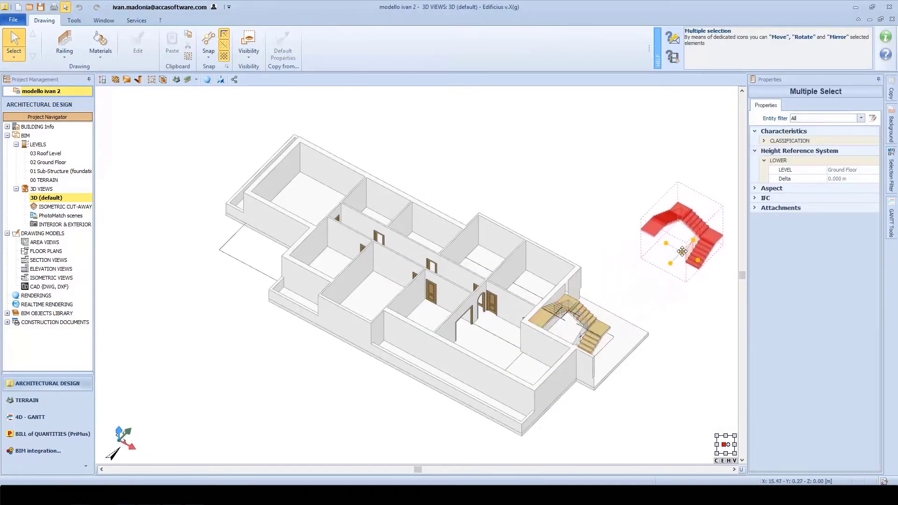
left_click_drag(682, 249, 686, 241)
Open the copied staircase for editing in the Stairs Editor
middle_click_drag(695, 260, 578, 304, "shift")
scroll(601, 310, "up", 5)
middle_click_drag(646, 298, 545, 350)
scroll(545, 349, "up", 4)
double_click(548, 351)
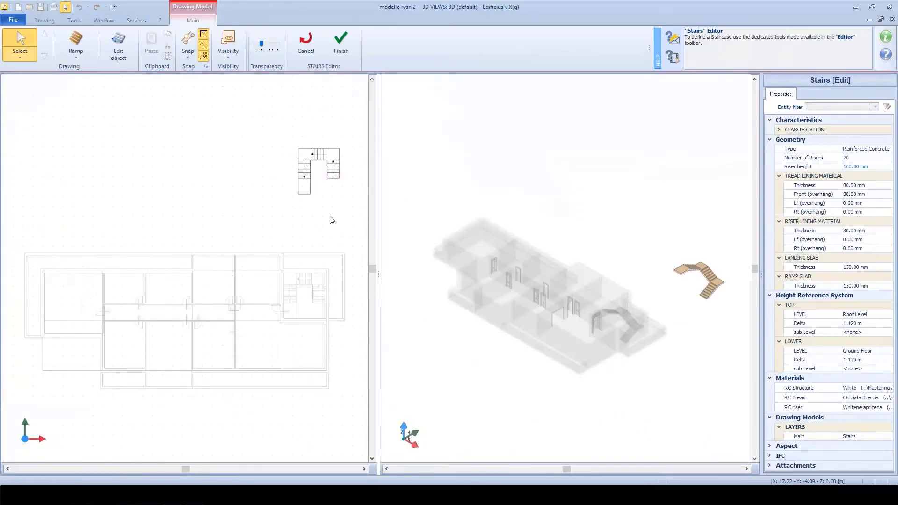
Shift the outer corners of the northeastern landing and the first ramp's foot so both outer edges slant at 105°
scroll(320, 212, "up", 6)
middle_click_drag(319, 180, 292, 203)
left_click(127, 47)
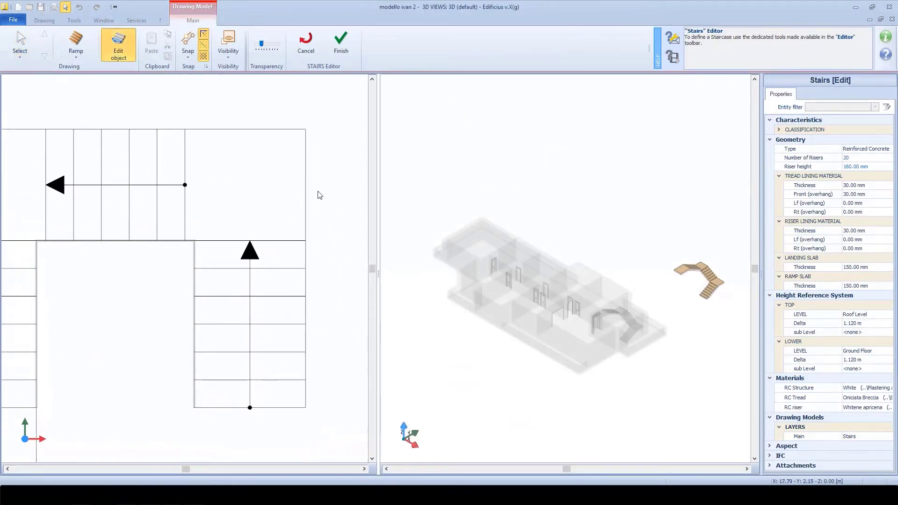
left_click(309, 185)
left_click(306, 129)
middle_click_drag(265, 128, 204, 127)
left_click(215, 126)
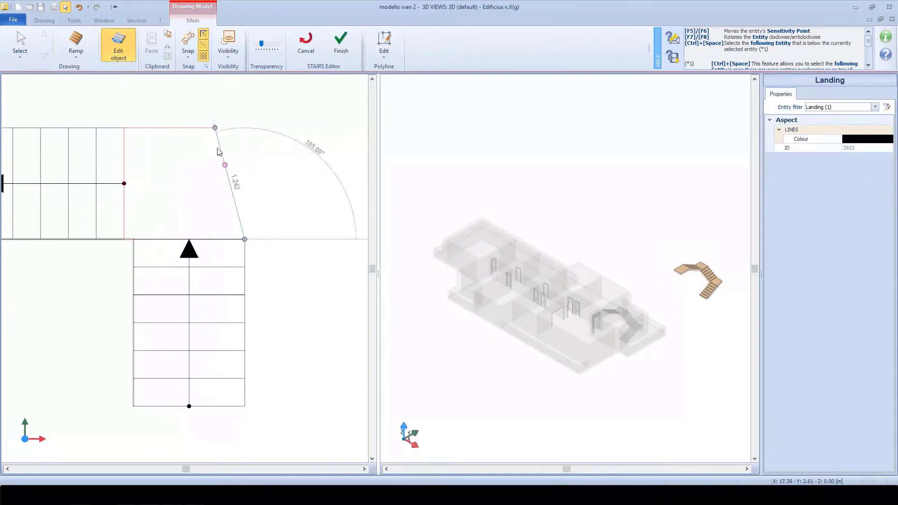
left_click(246, 350)
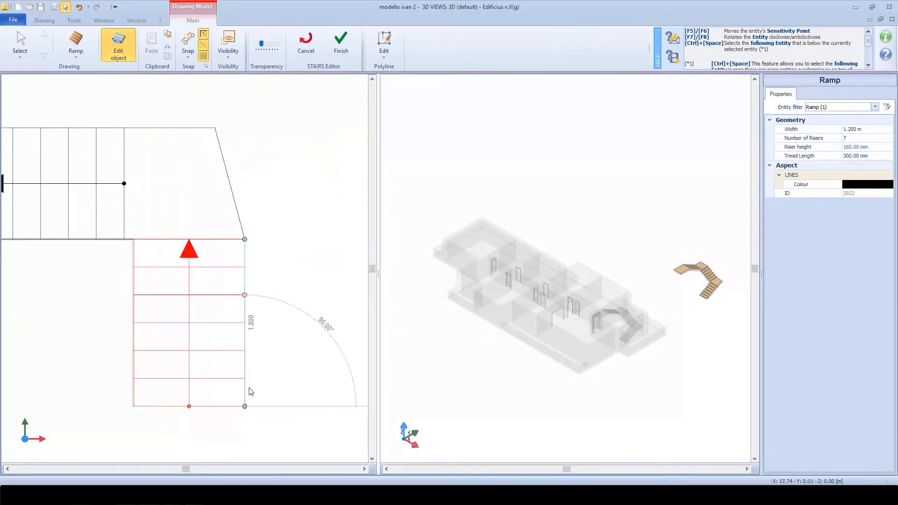
left_click(245, 405)
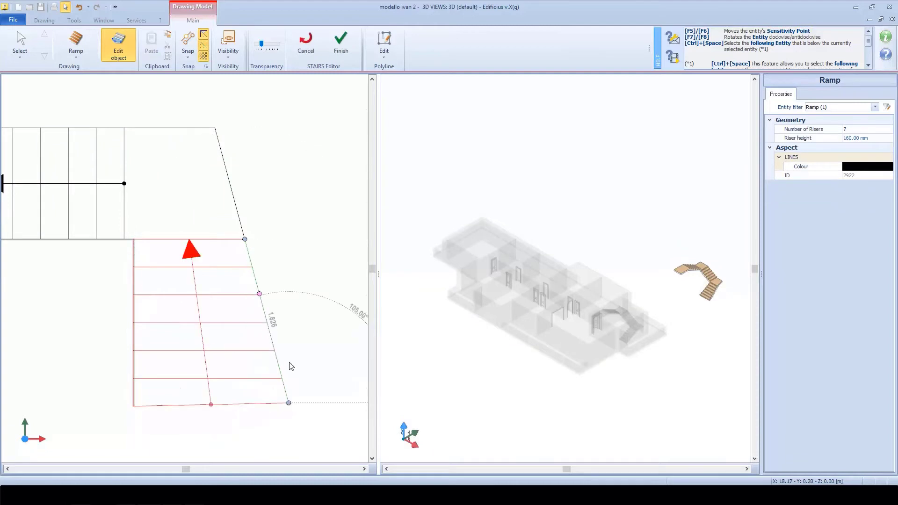
Turn the first ramp's bottom edge into an arc bulging outward
middle_click_drag(290, 360, 300, 234)
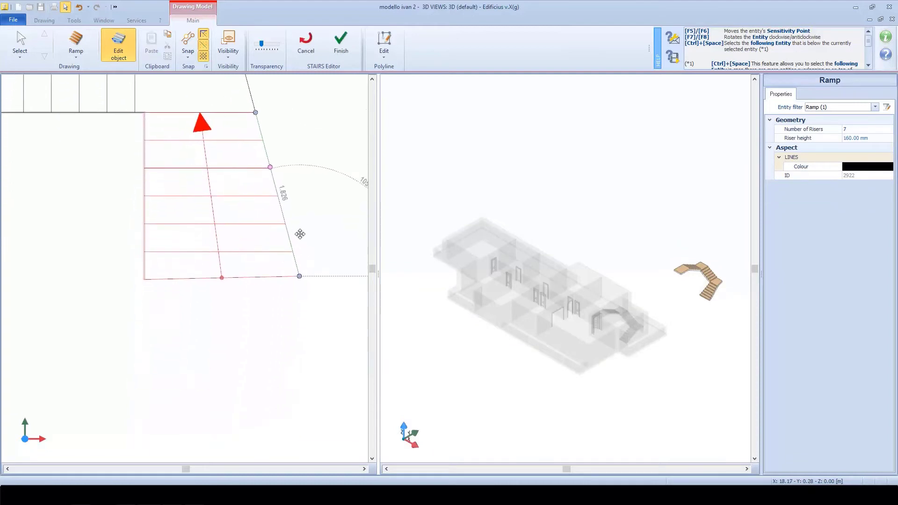
right_click(230, 280)
left_click(260, 282)
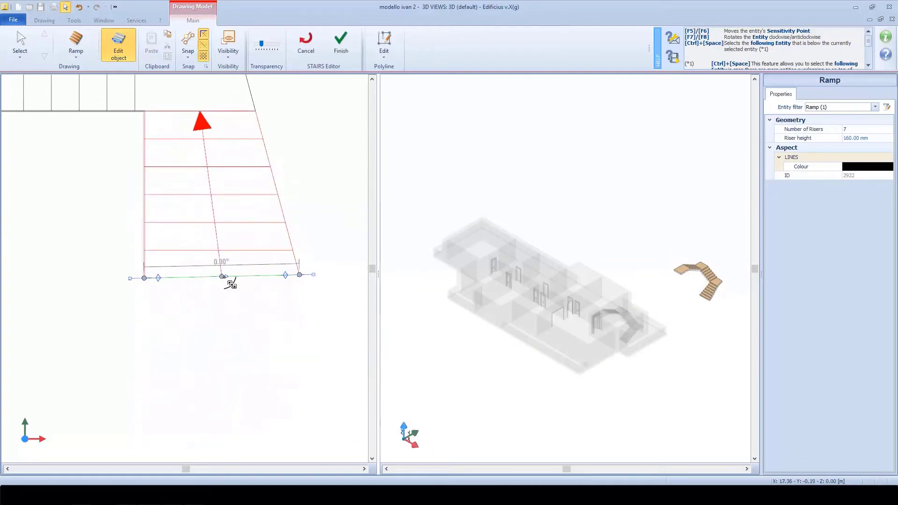
left_click(234, 321)
left_click(281, 318)
Turn the next step line above the ramp's rounded bottom edge into a shallower arc curving the same way
left_click(227, 251)
right_click(243, 251)
left_click(257, 258)
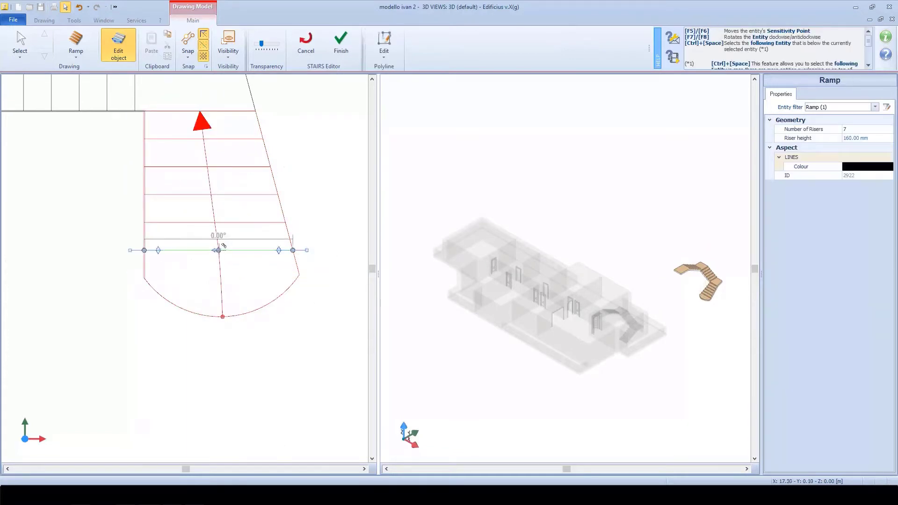
left_click_drag(219, 250, 218, 270)
left_click(308, 294)
Check the reshaped copied staircase in 3D and finish the stair edit
scroll(647, 286, "up", 4)
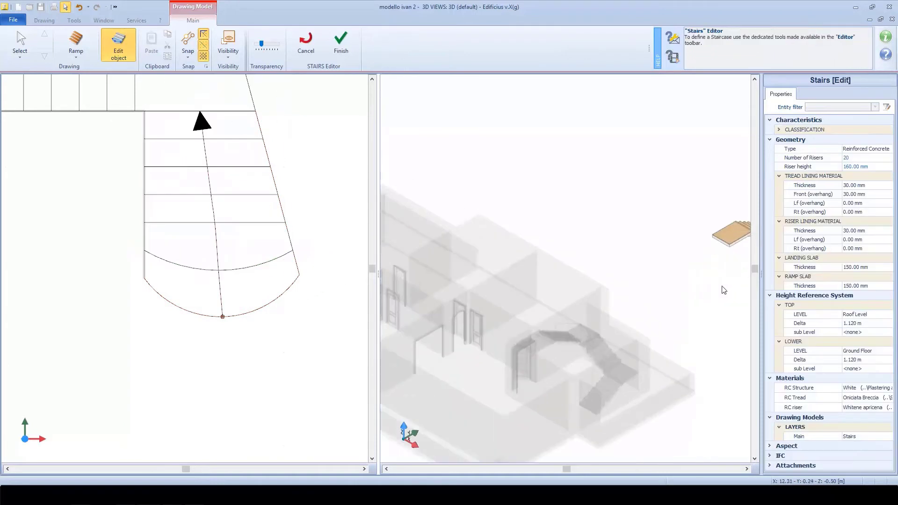
middle_click_drag(710, 292, 517, 280)
scroll(515, 158, "up", 3)
middle_click_drag(527, 139, 571, 372)
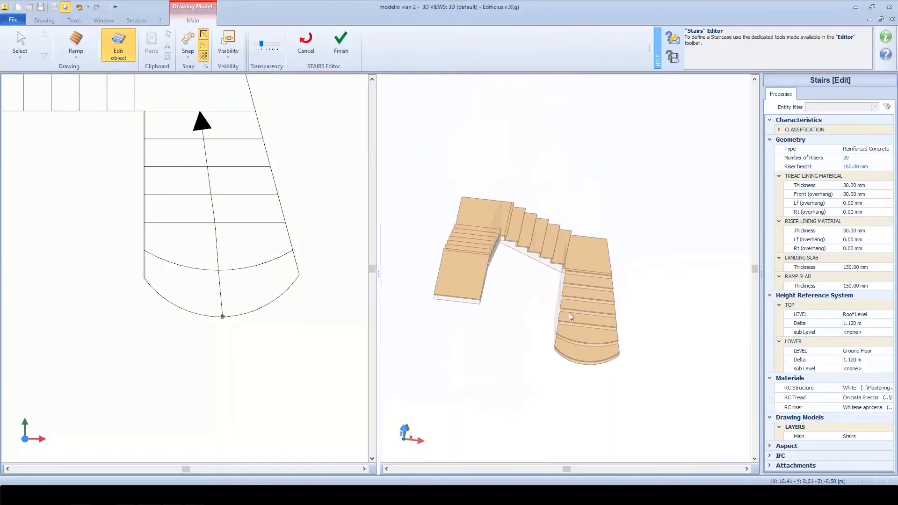
middle_click_drag(569, 311, 570, 299, "shift")
left_click(348, 40)
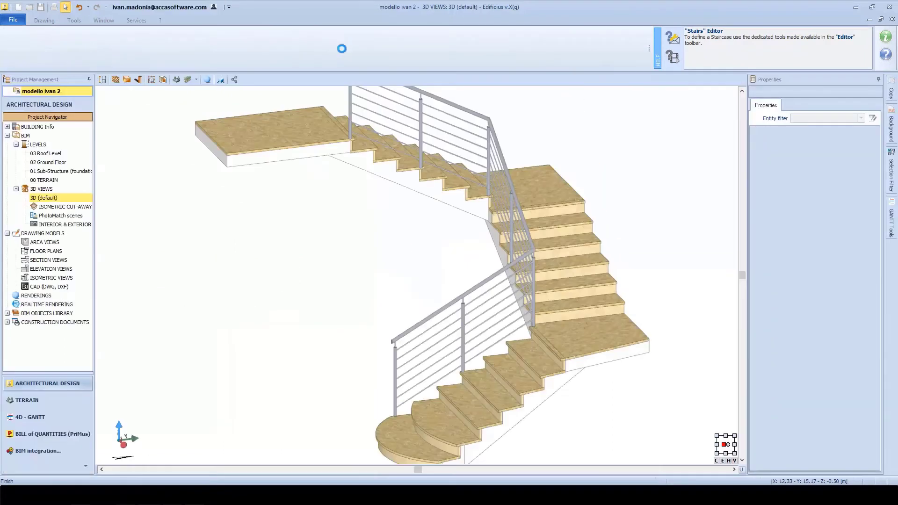
scroll(370, 225, "down", 5)
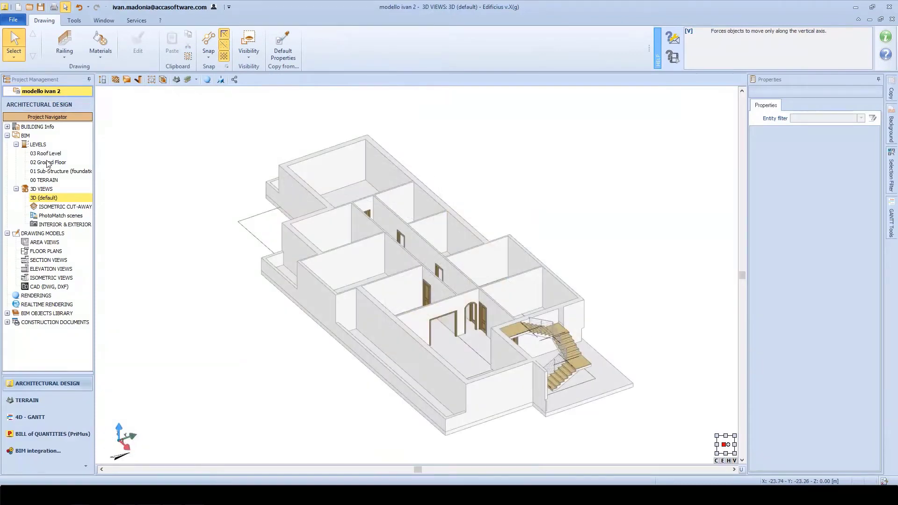
On the Ground Floor level, place a window with the large window 1 model centred on the southern projecting room's outer wall
double_click(47, 162)
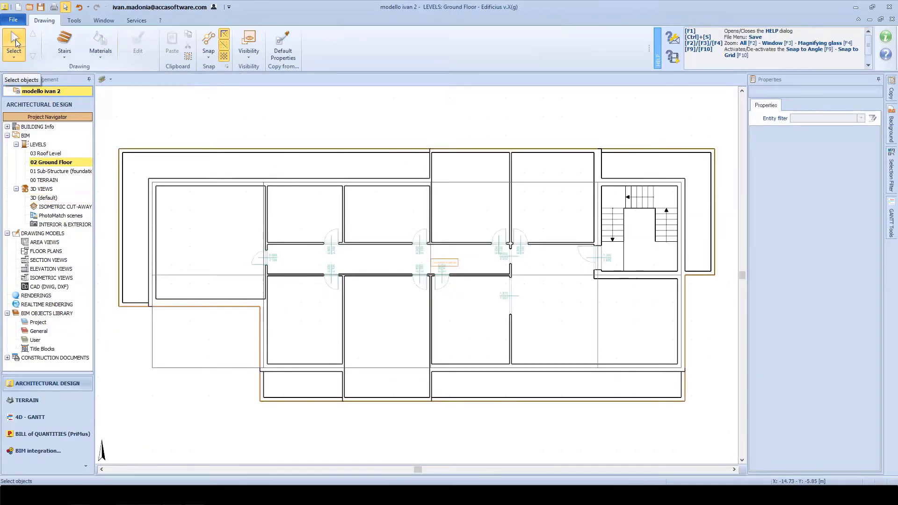
left_click(67, 57)
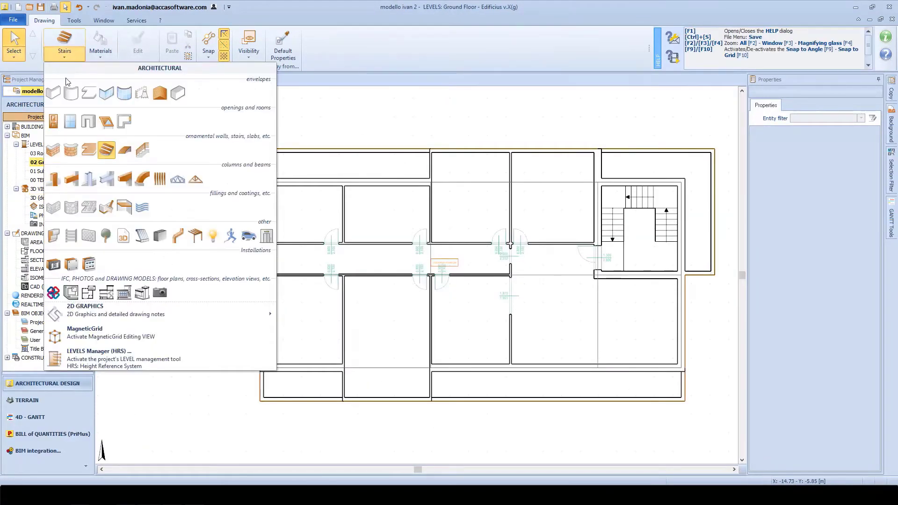
left_click(69, 123)
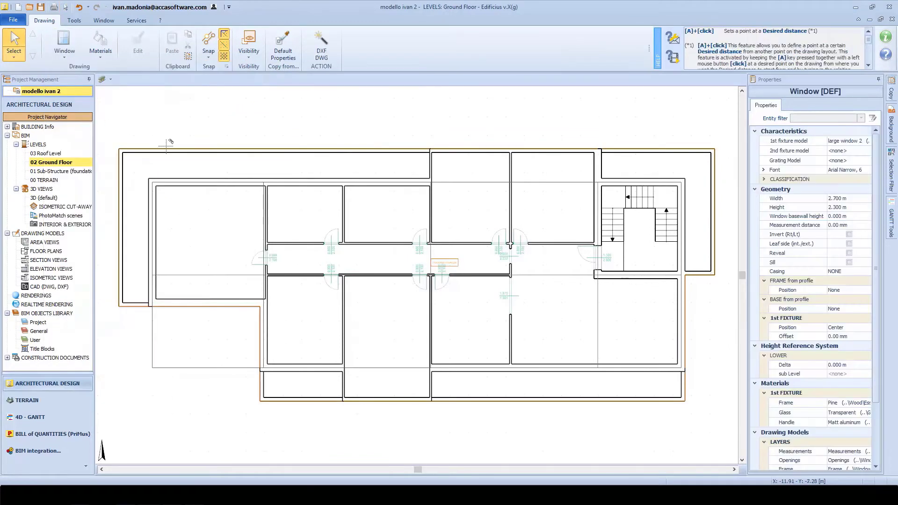
left_click(828, 140)
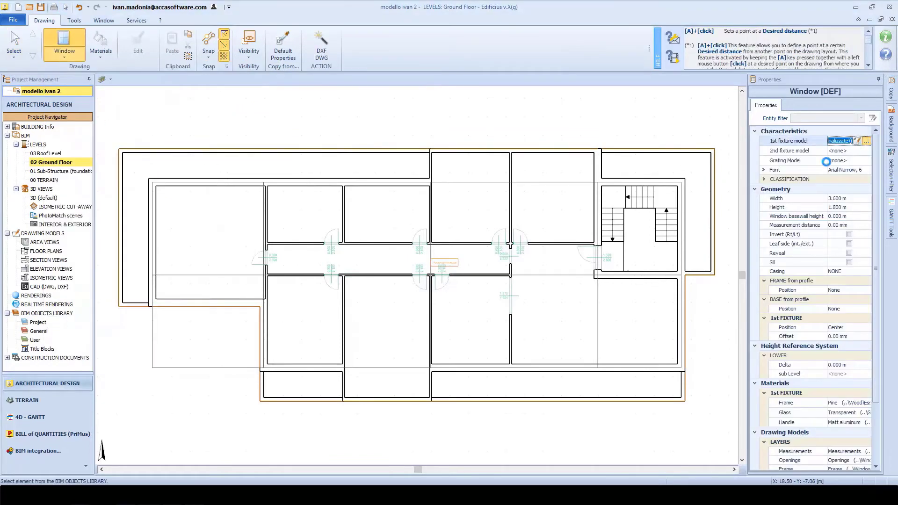
double_click(774, 190)
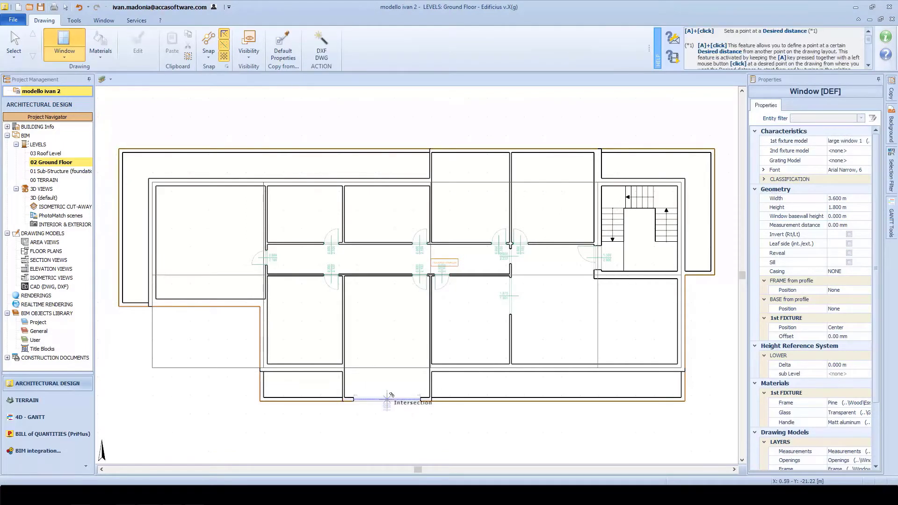
left_click(425, 384)
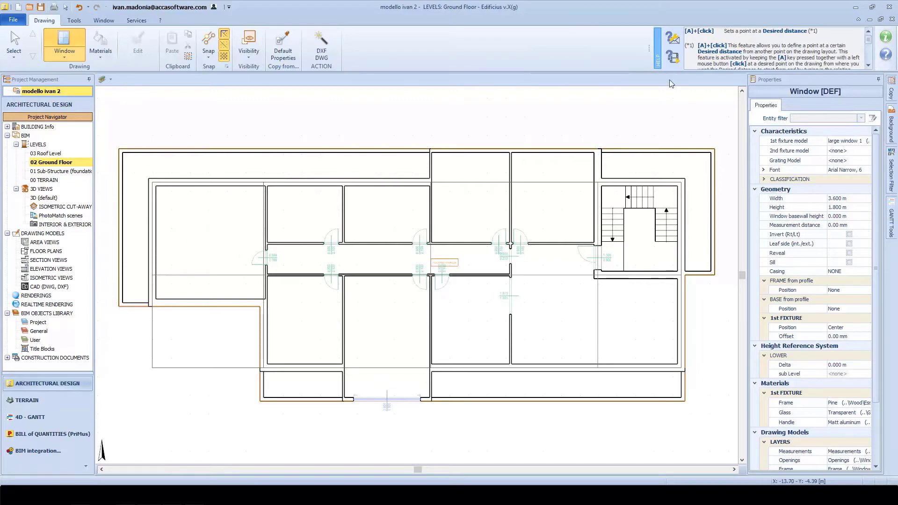
Show the Ground Floor plan and 3D (default) view as separate windows, bring the 3D view forward, and end window placement
left_click(881, 20)
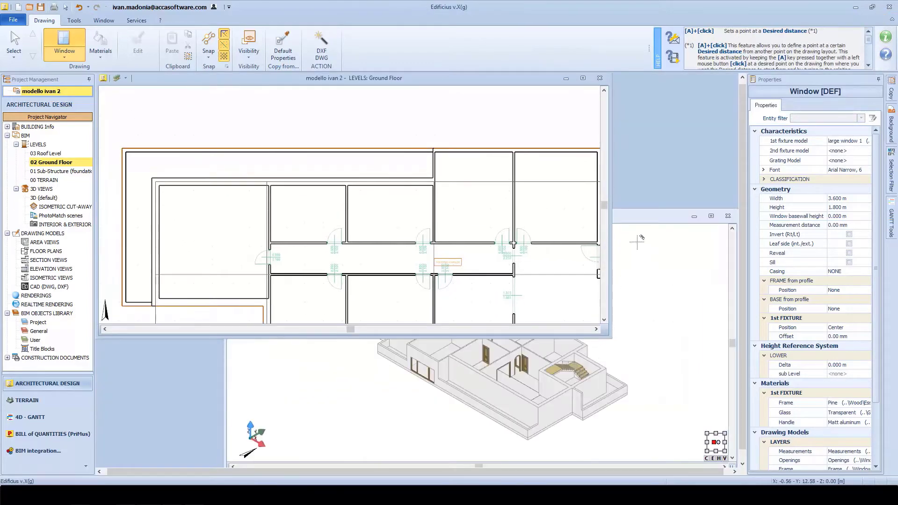
left_click(639, 220)
scroll(422, 386, "up", 5)
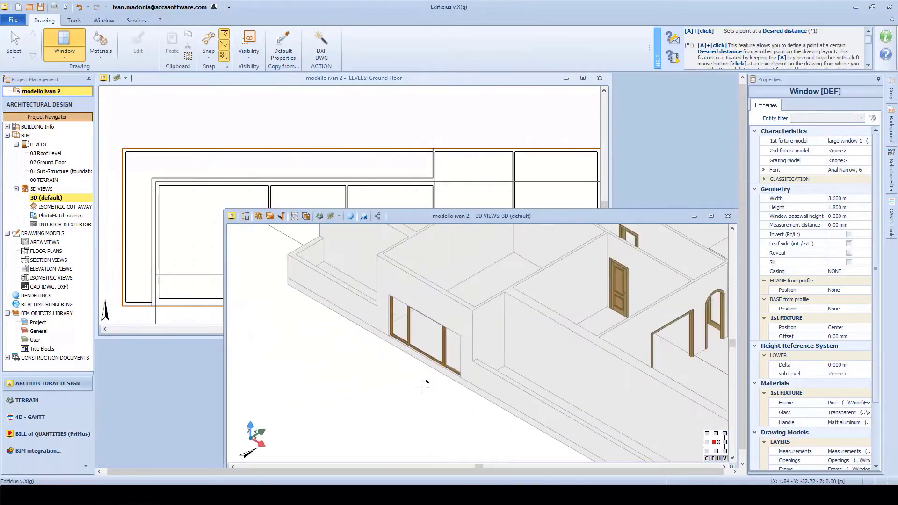
middle_click_drag(429, 365, 435, 353)
key("Escape")
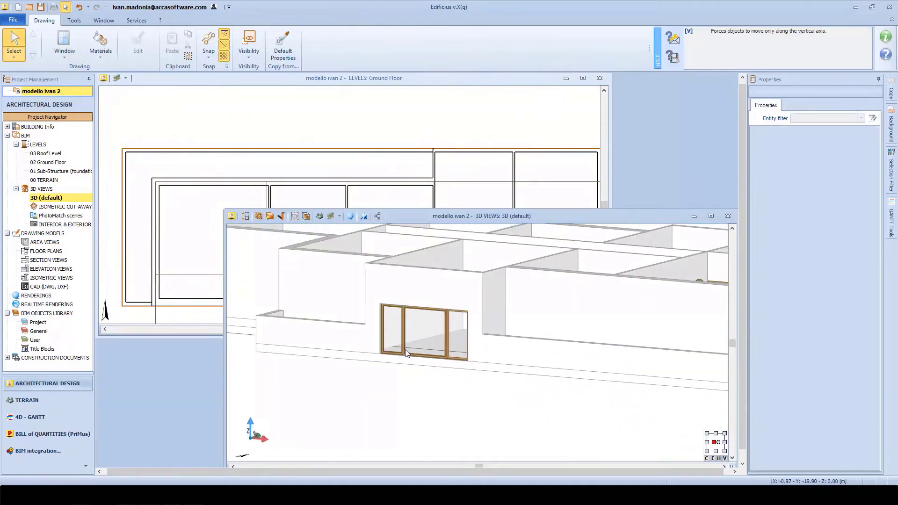
Set the large window's basewall height to 1.000 m
left_click(404, 348)
left_click(850, 216)
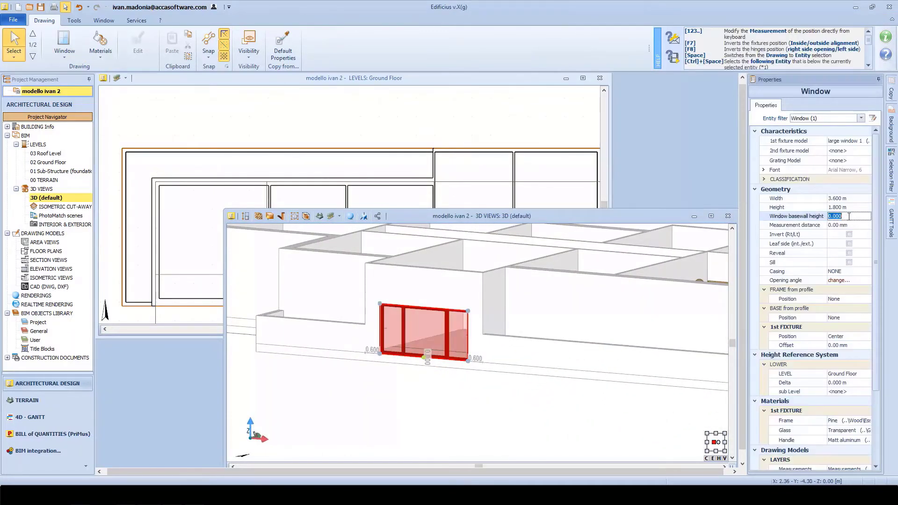
key("Return")
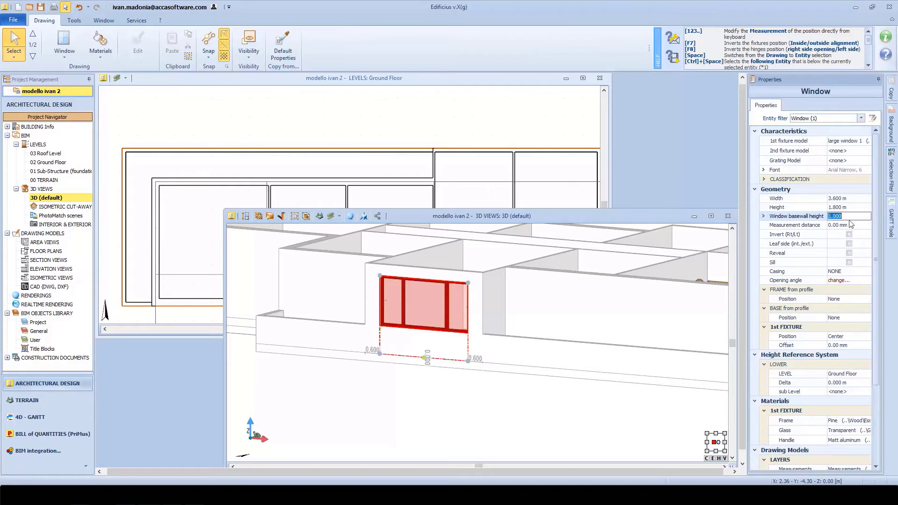
left_click(509, 392)
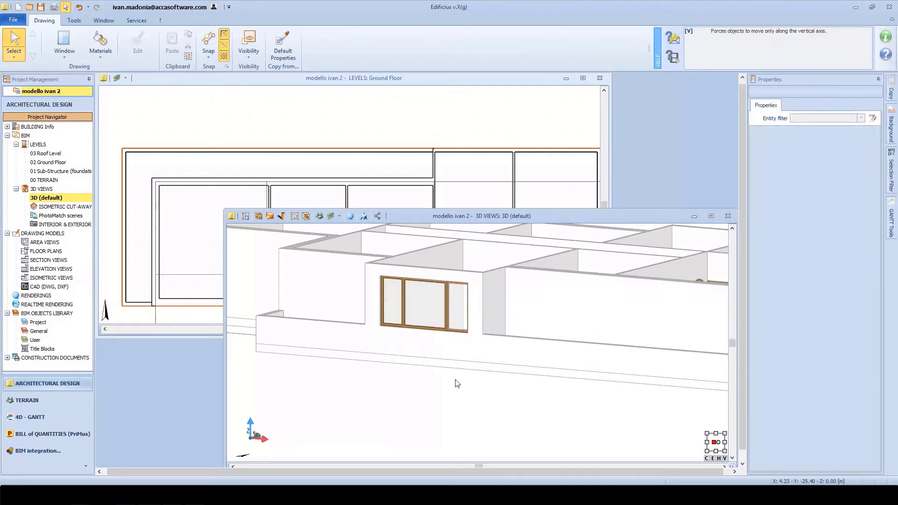
On the Ground Floor plan, place two large window 2 windows in the southern outer wall, one in each room east of the projecting room
scroll(449, 337, "up", 5)
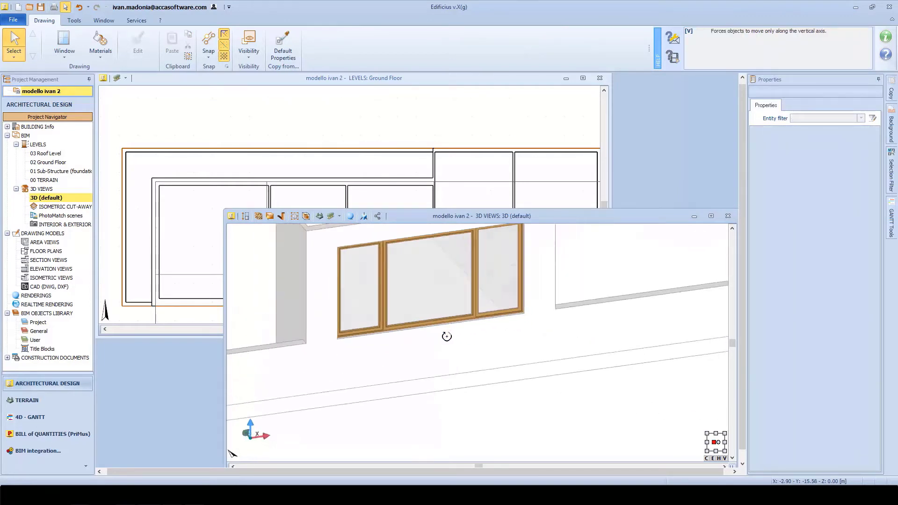
middle_click_drag(458, 335, 422, 405)
left_click(439, 80)
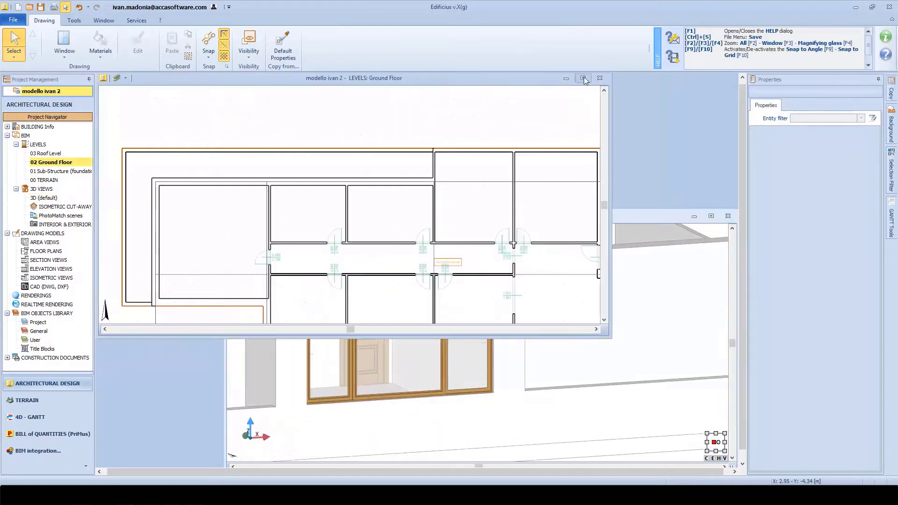
double_click(557, 83)
left_click(65, 44)
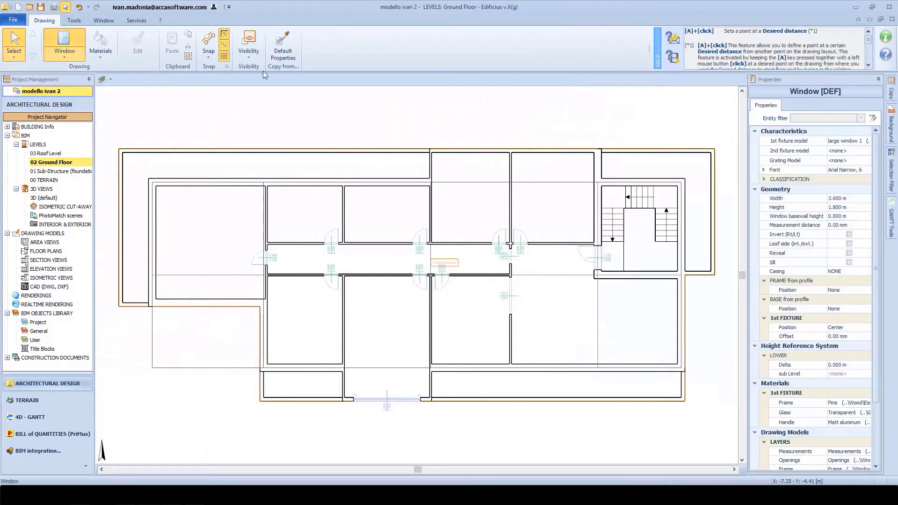
left_click(865, 141)
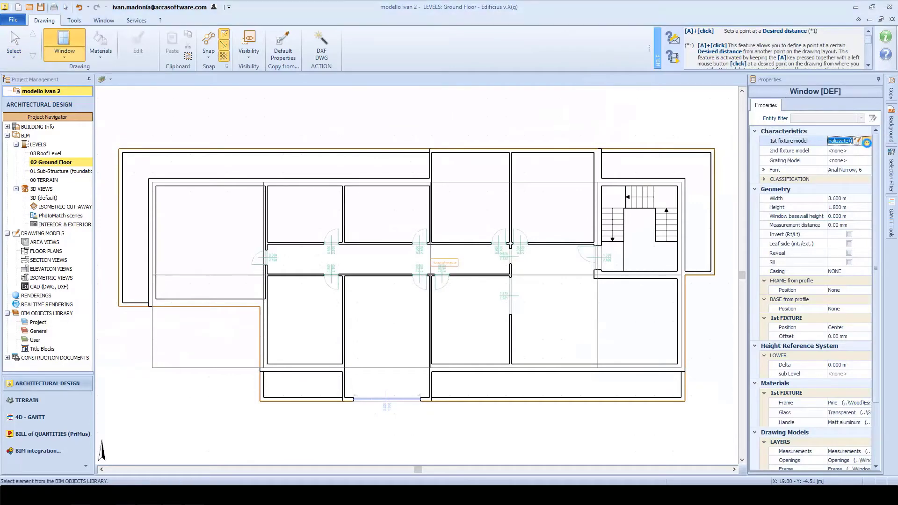
double_click(842, 190)
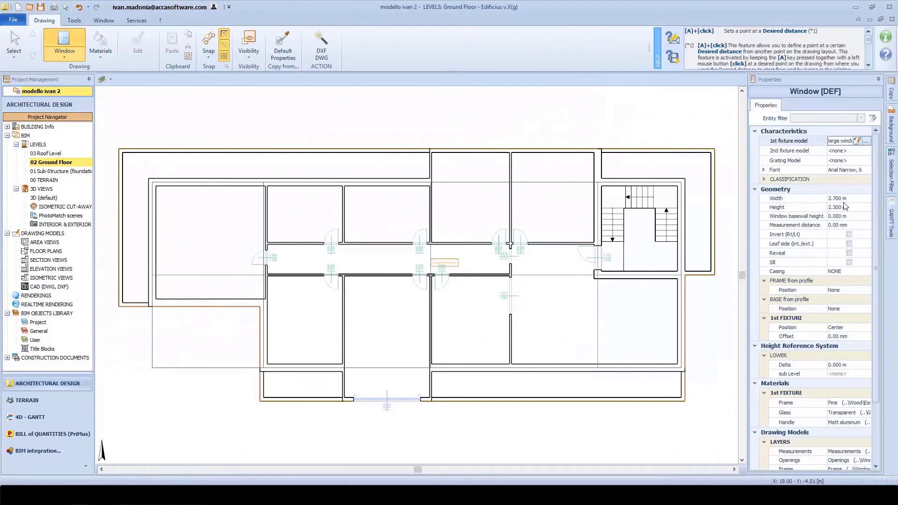
left_click(471, 370)
left_click(552, 368)
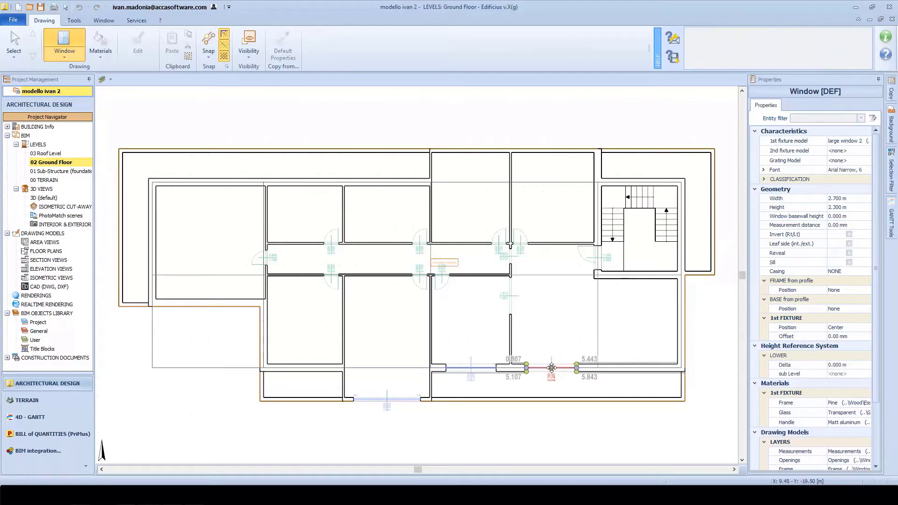
Check the new windows in the 3D (default) view, end window placement and enlarge the view to full size
left_click(881, 19)
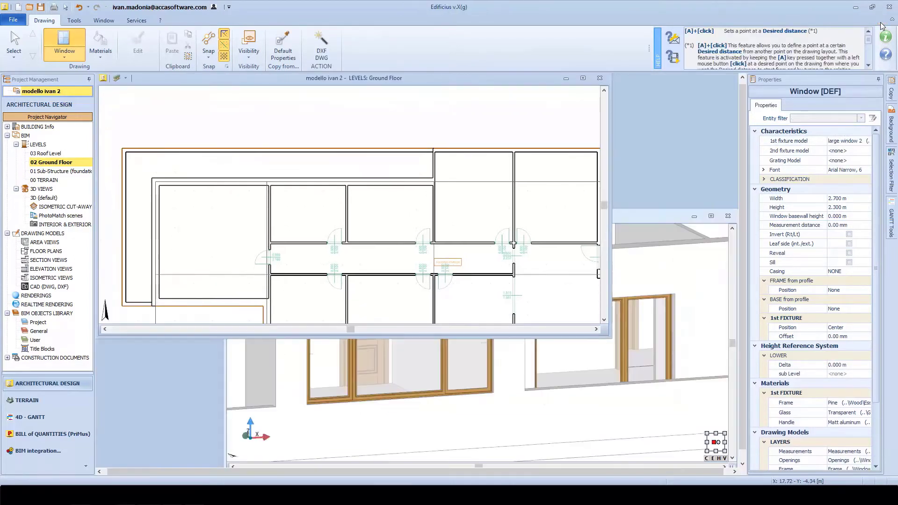
left_click(653, 215)
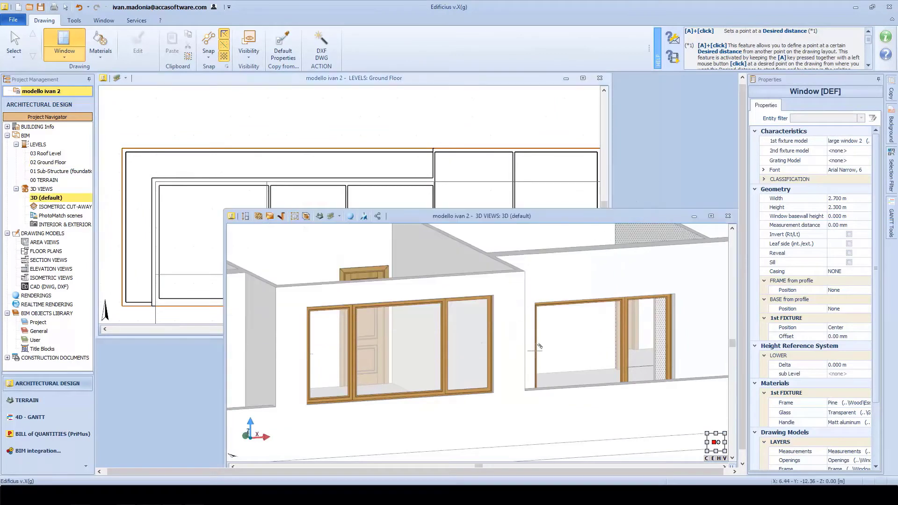
scroll(536, 356, "up", 2)
middle_click_drag(540, 351, 448, 329)
scroll(463, 330, "down", 3)
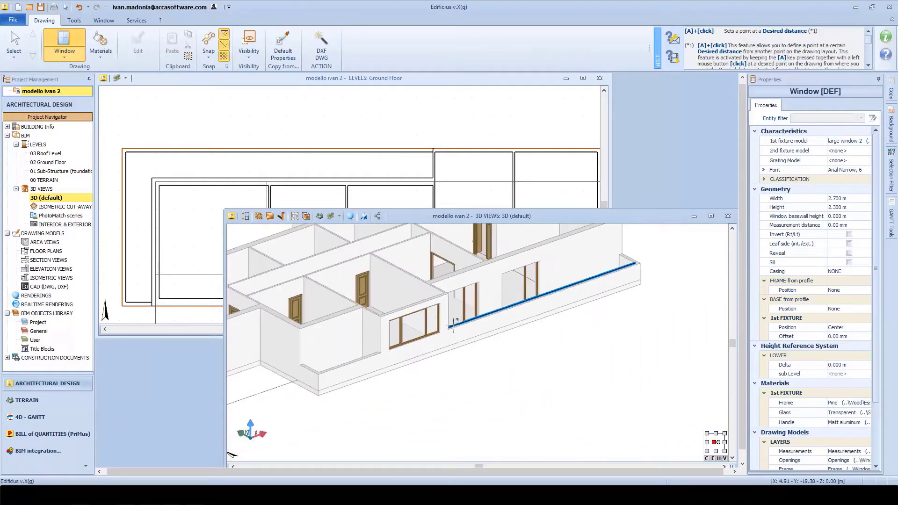
scroll(478, 333, "down", 5)
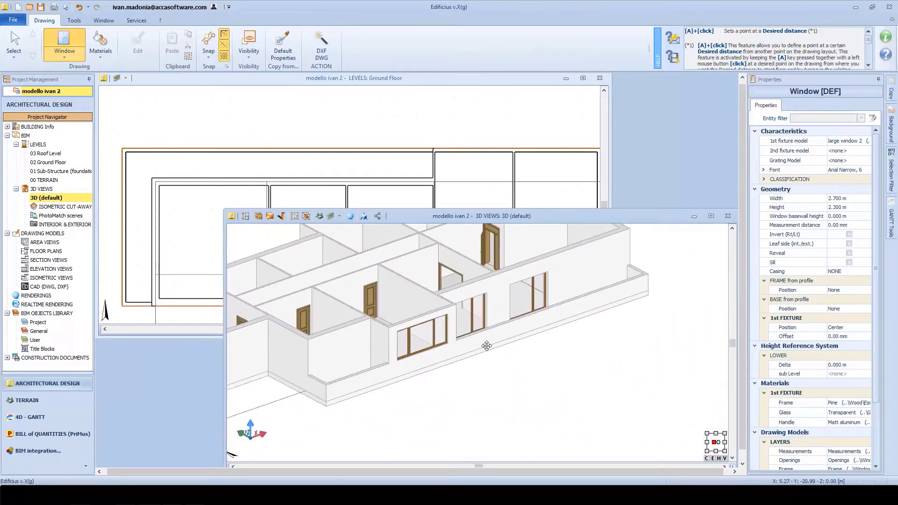
key("Escape")
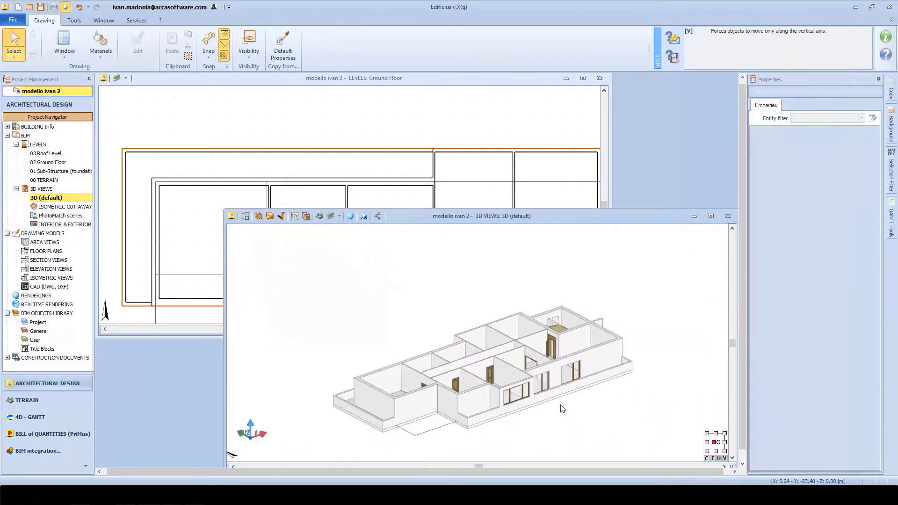
left_click(710, 216)
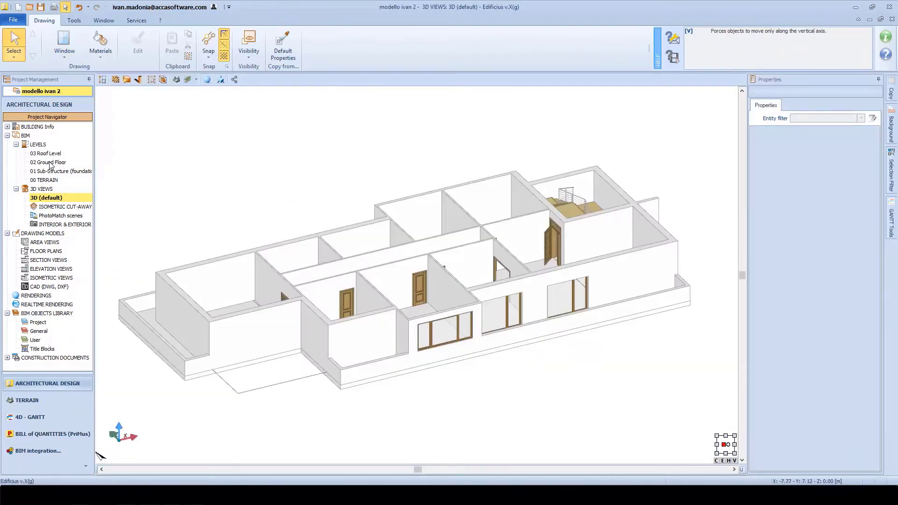
Open the levels manager and insert three new levels above the Ground Floor
right_click(47, 145)
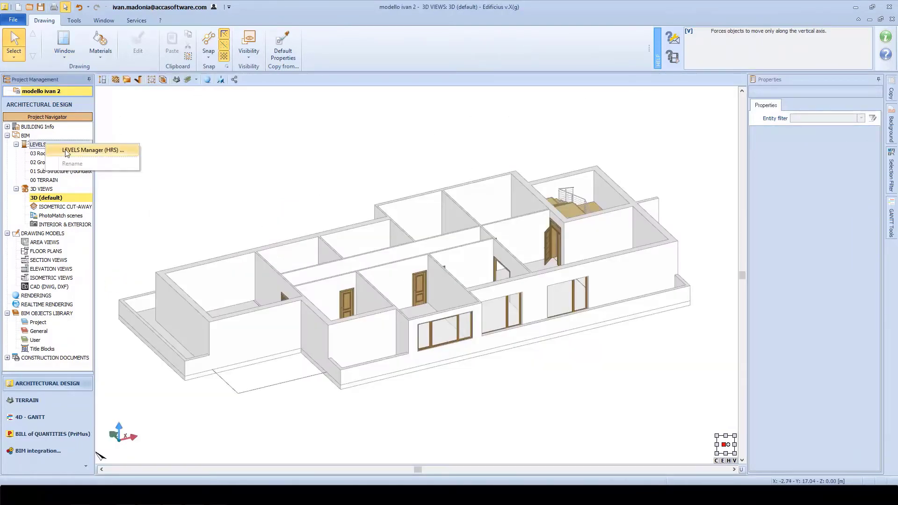
left_click(67, 150)
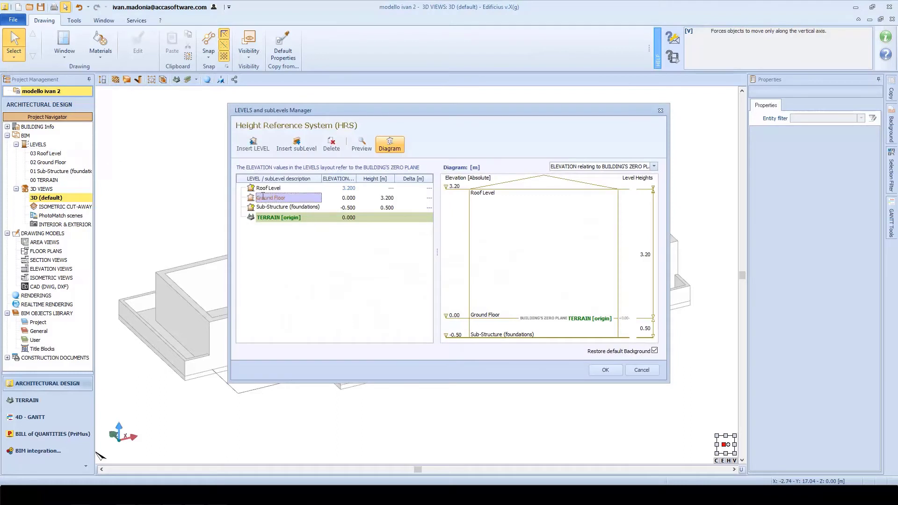
left_click(252, 144)
left_click(253, 144)
left_click(253, 144)
Rename the three inserted levels First Level, Second Level and Third Level, and apply the level changes
left_click(264, 218)
type("First Level")
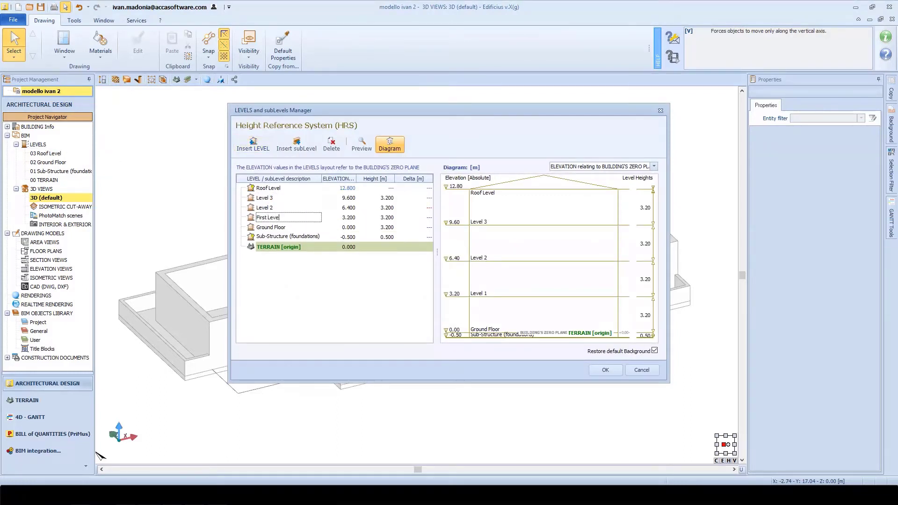
key("Up")
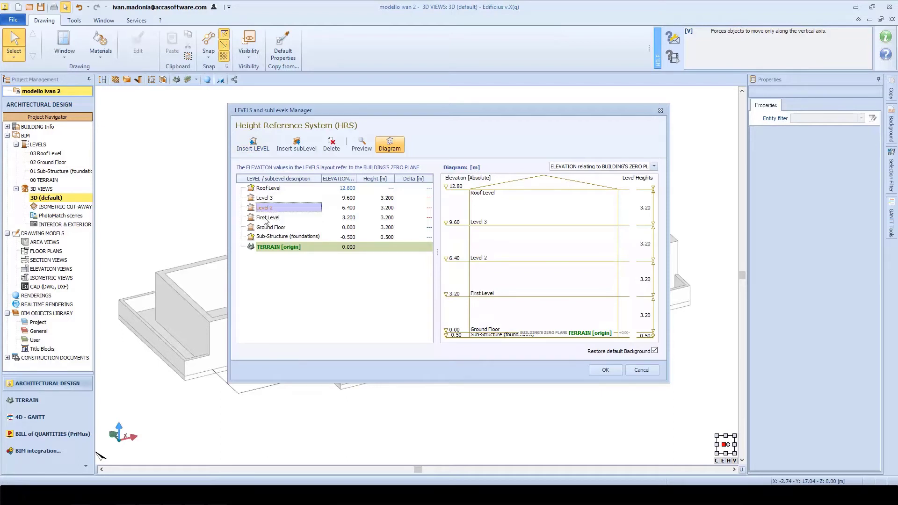
type("Second")
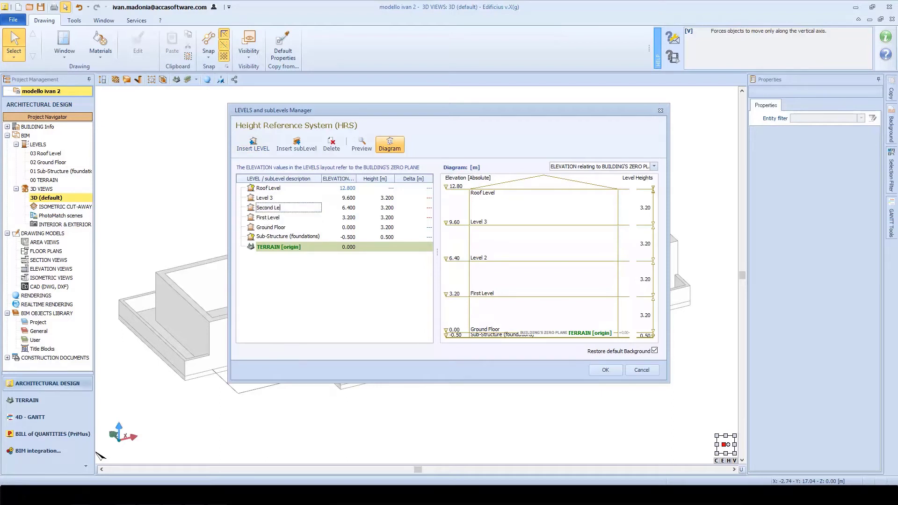
key("Up")
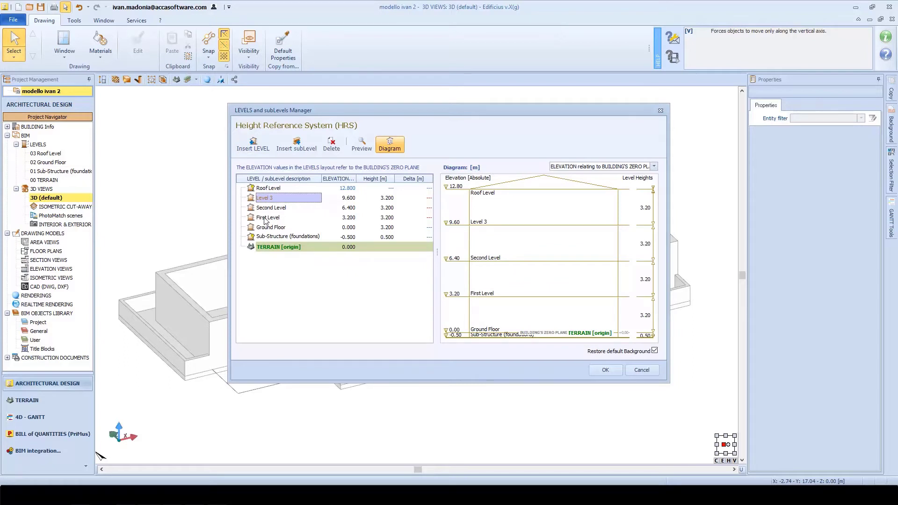
type("Third")
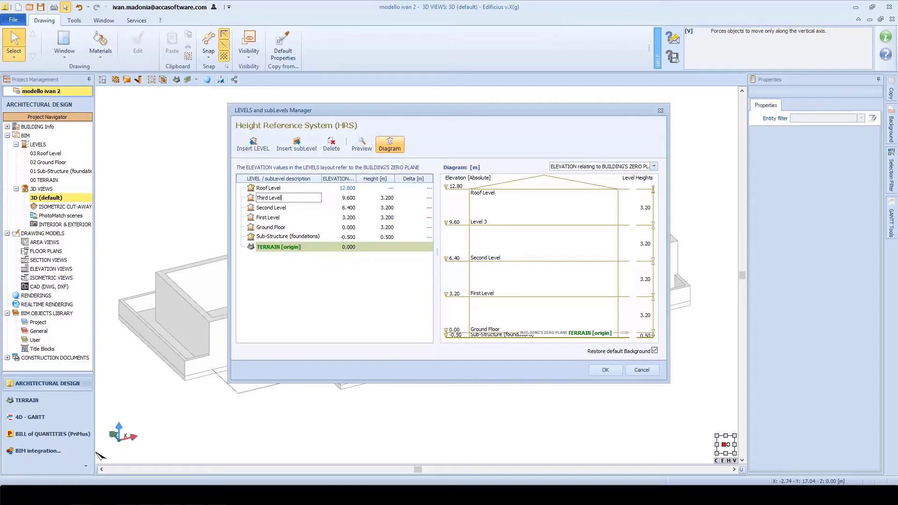
key("Return")
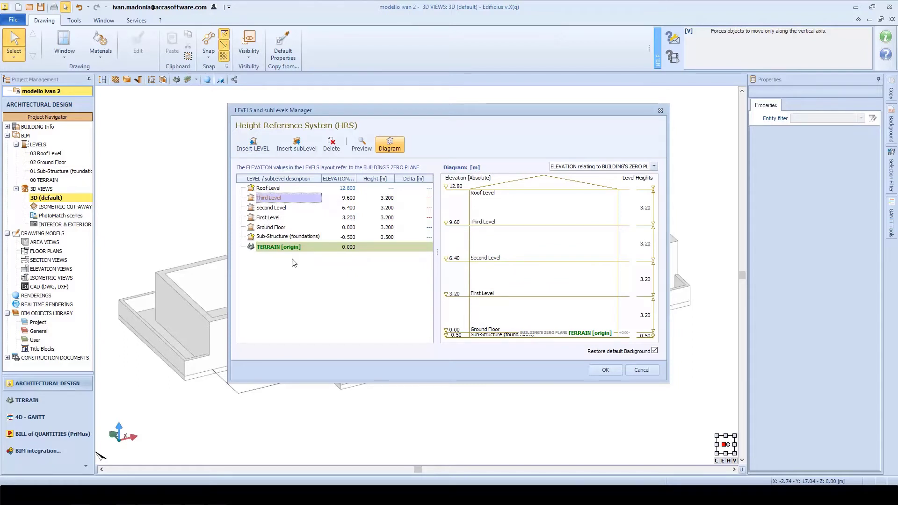
left_click(604, 370)
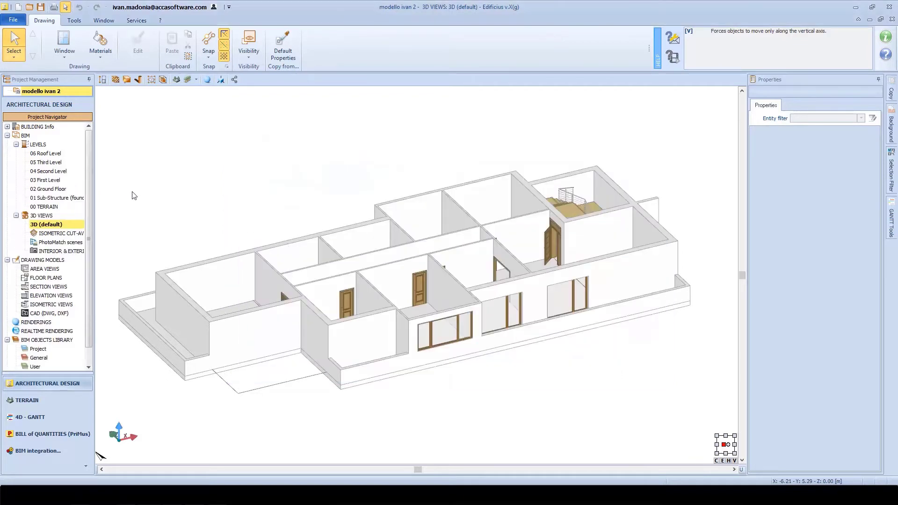
Show the Ground Floor plan and the 3D view as separate windows and fit the whole plan in its window
double_click(49, 189)
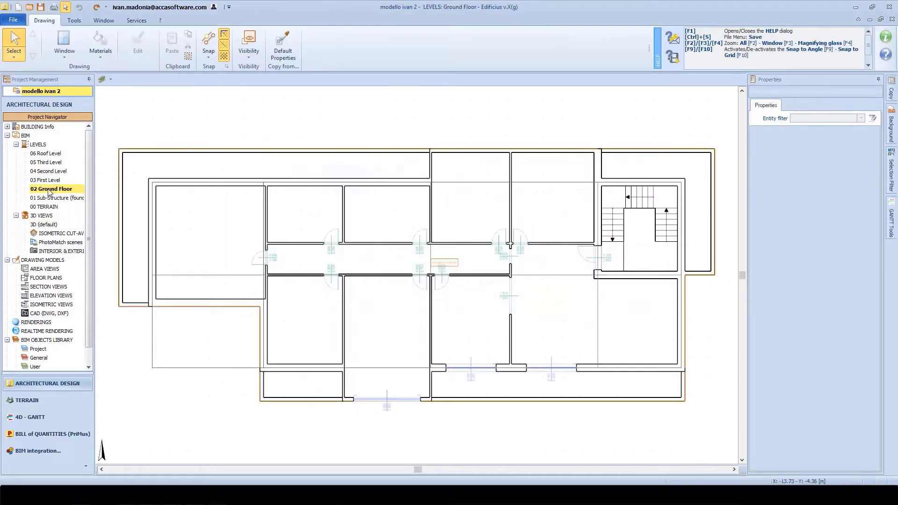
left_click(882, 20)
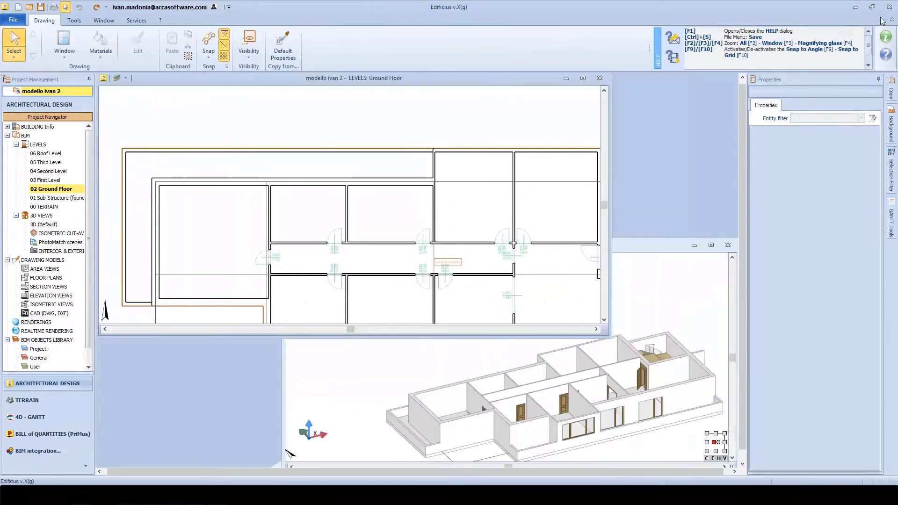
scroll(312, 223, "down", 2)
key("F2")
Copy all Ground Floor entities to the First, Second and Third Levels
left_click(892, 91)
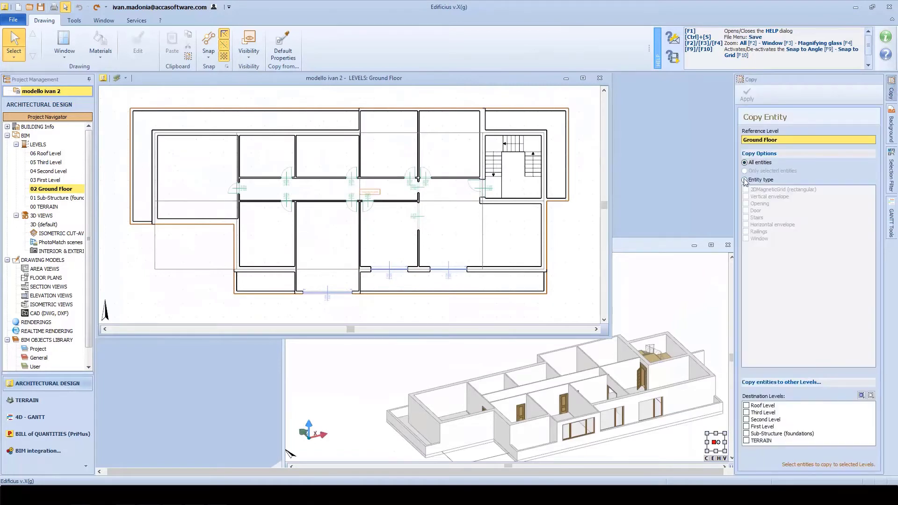
left_click(747, 427)
left_click(747, 420)
left_click(746, 413)
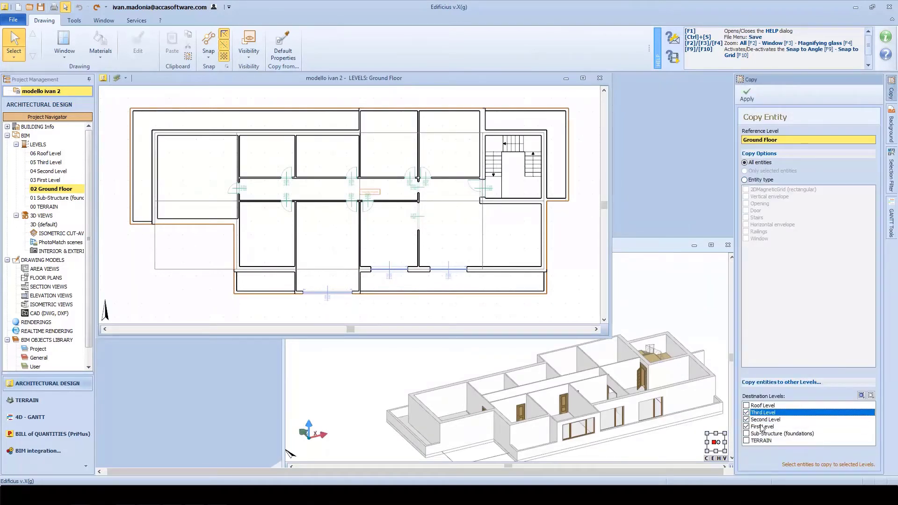
left_click(747, 94)
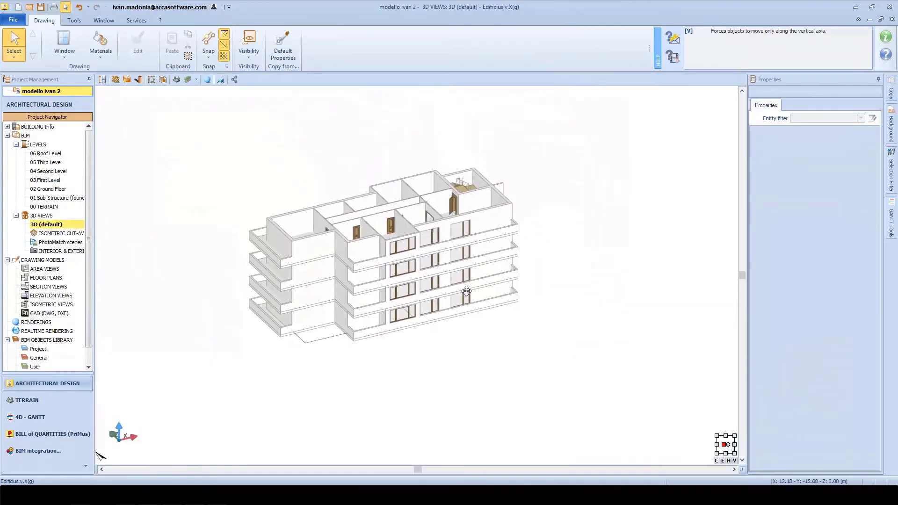
Inspect the copied storeys in the 3D view and switch to an isometric view from the southeast
scroll(474, 301, "up", 2)
middle_click_drag(474, 302, 317, 298)
scroll(357, 336, "up", 1)
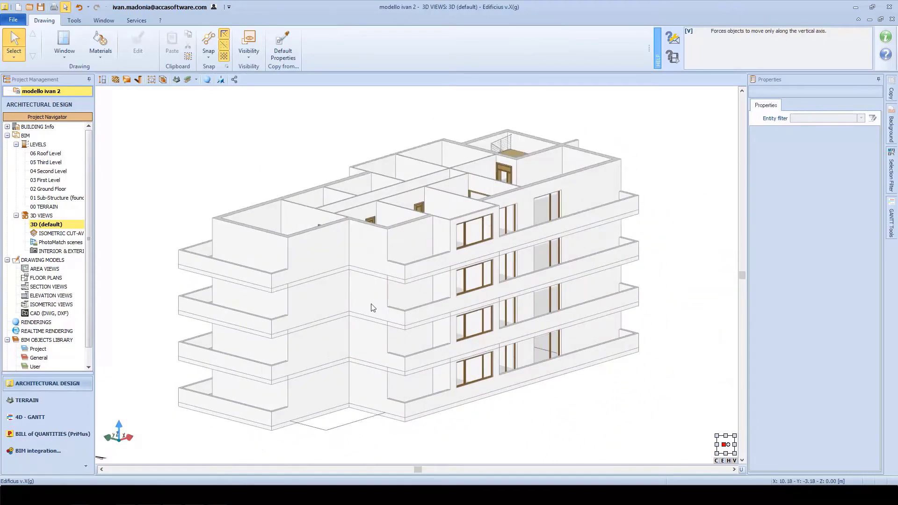
left_click(151, 80)
left_click(176, 115)
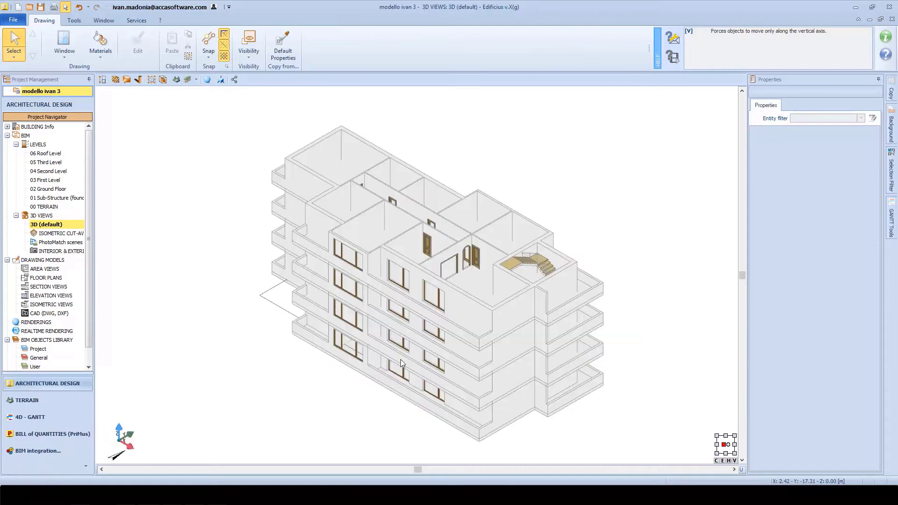
Delete the ground floor's outer walls and balcony parapets at the southeastern corner, including the window in the southern wall
middle_click_drag(469, 414, 480, 403)
scroll(481, 413, "up", 3)
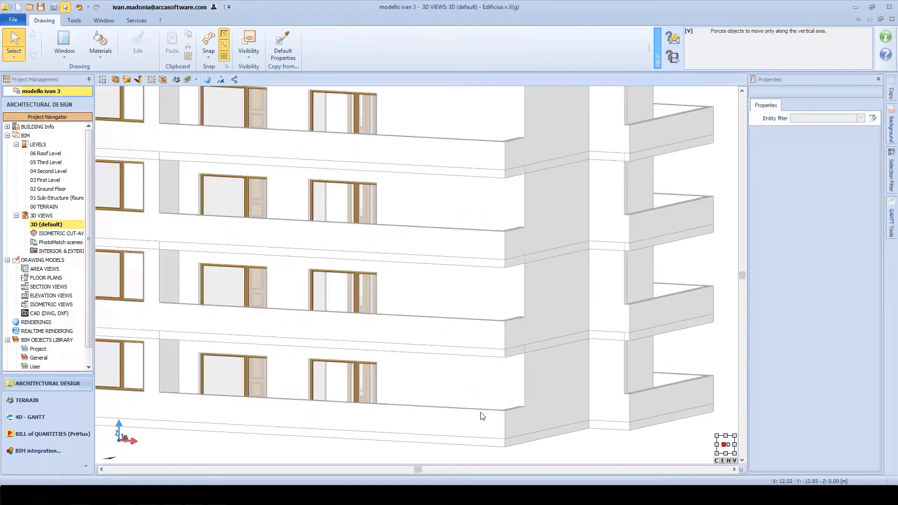
left_click(549, 389)
left_click(512, 421, "ctrl")
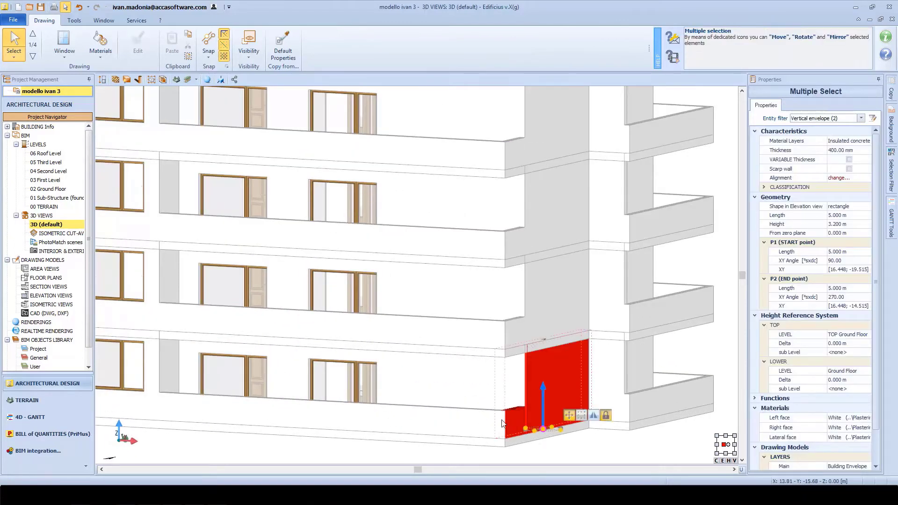
left_click(497, 422, "ctrl")
left_click(482, 395, "ctrl")
key("Delete")
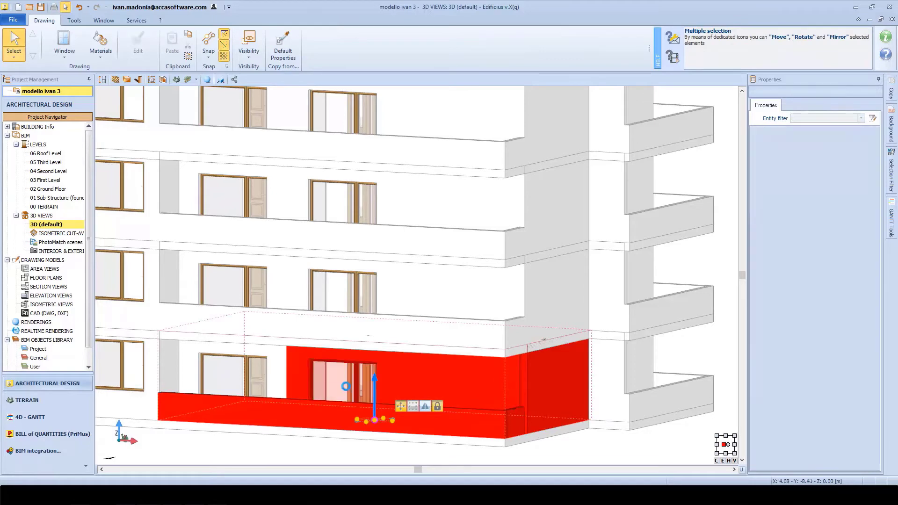
Select the adjoining ground floor outer walls at the building's southwestern side
middle_click_drag(344, 383, 519, 310)
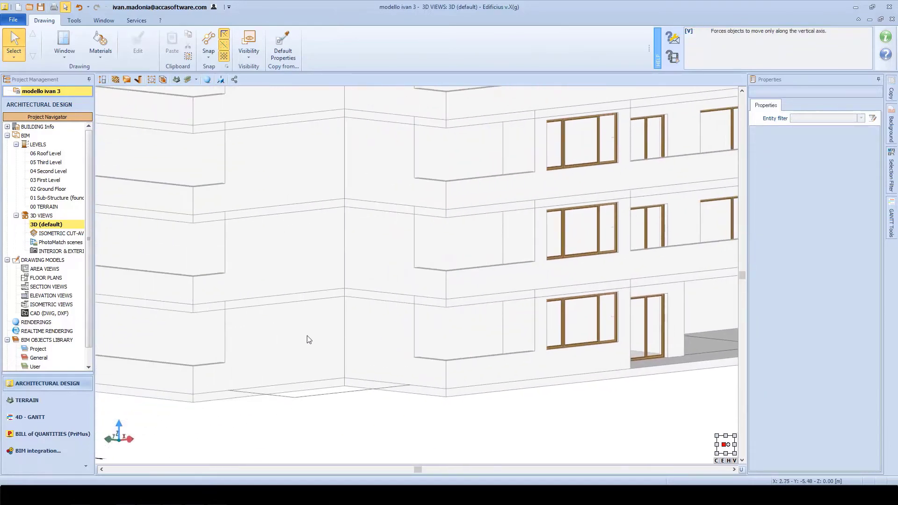
left_click(280, 345)
left_click(197, 344, "ctrl")
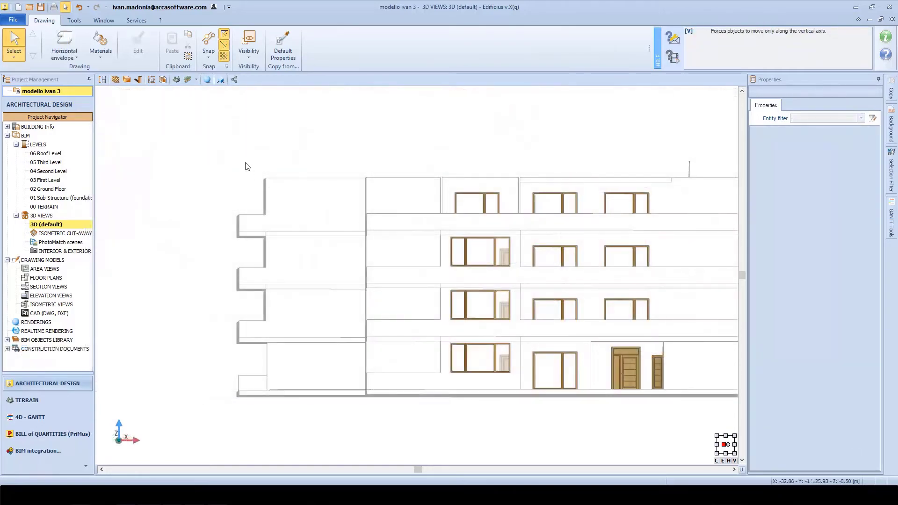
Delete the Third Level's walls, partitions, doors and window over the building's western part
left_click_drag(245, 162, 510, 201)
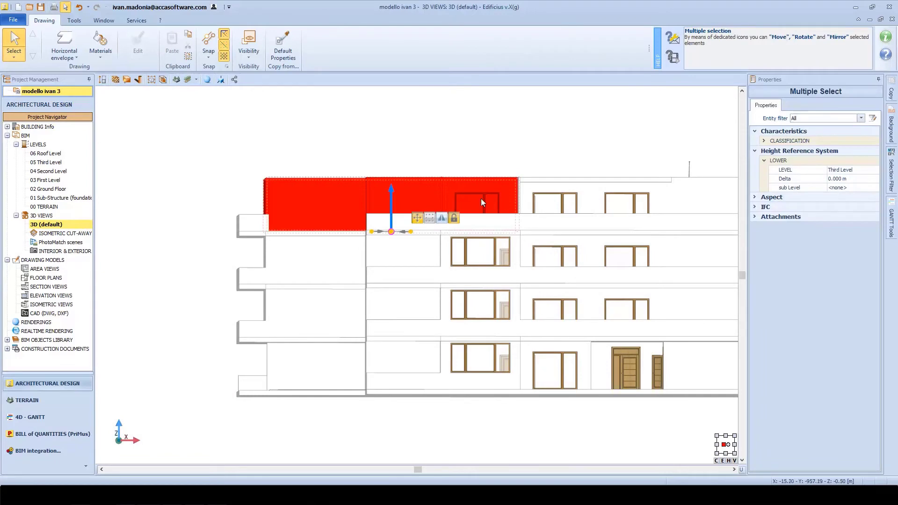
key("Delete")
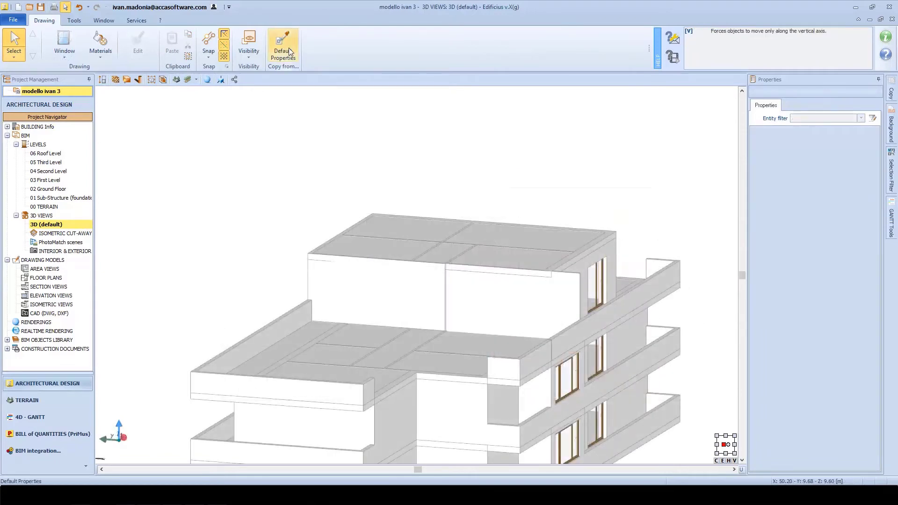
Insert two large windows, 2.70 m wide and 2.30 m high, in the Third Level's western wall, reusing an existing window's default properties
left_click(288, 48)
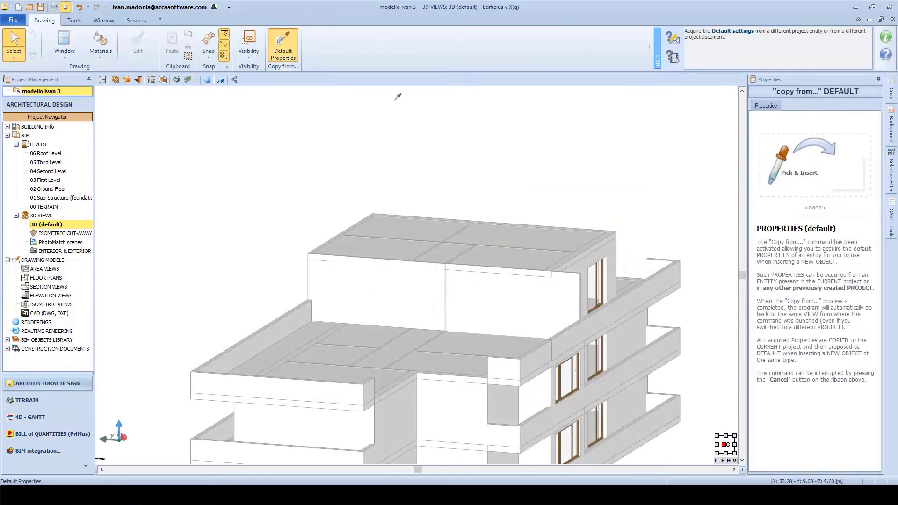
left_click(598, 296)
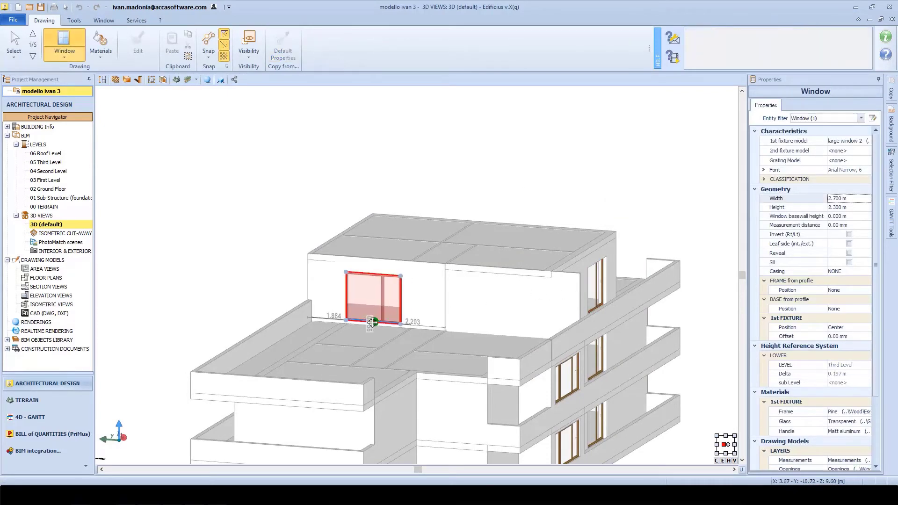
left_click(380, 322)
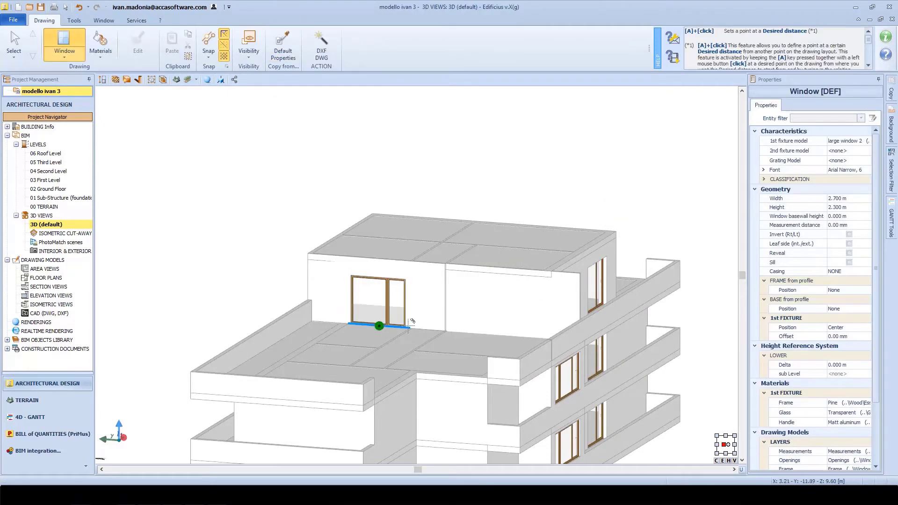
left_click(497, 324)
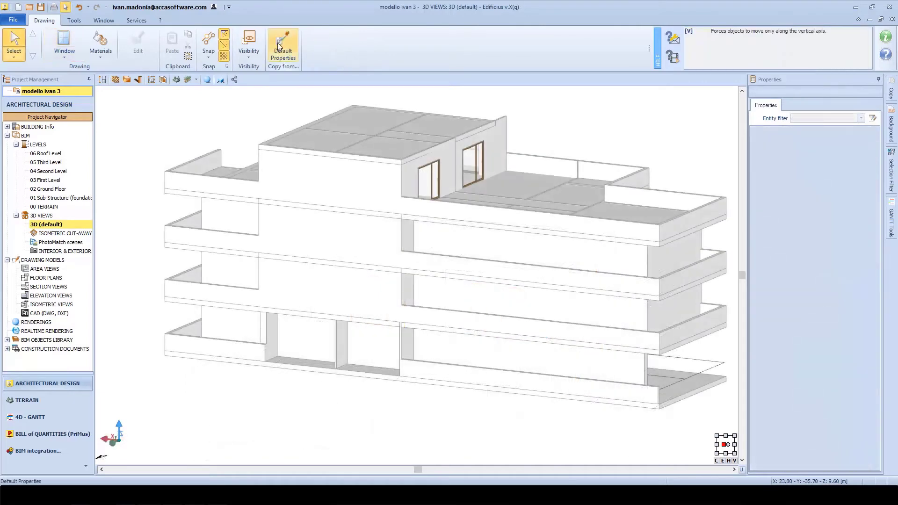
Insert one window with the Third Level window's properties in the northern facade on each of the Third, Second and First Levels
left_click(280, 44)
left_click(434, 172)
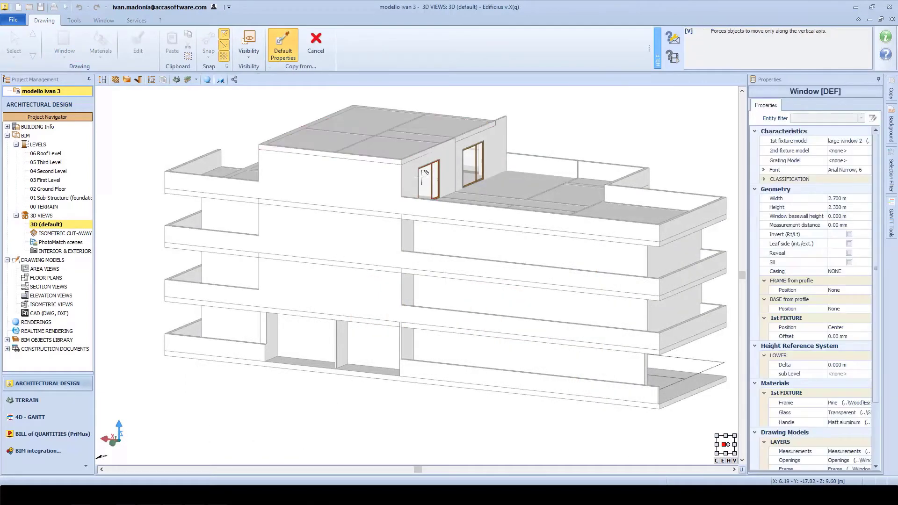
left_click(307, 189)
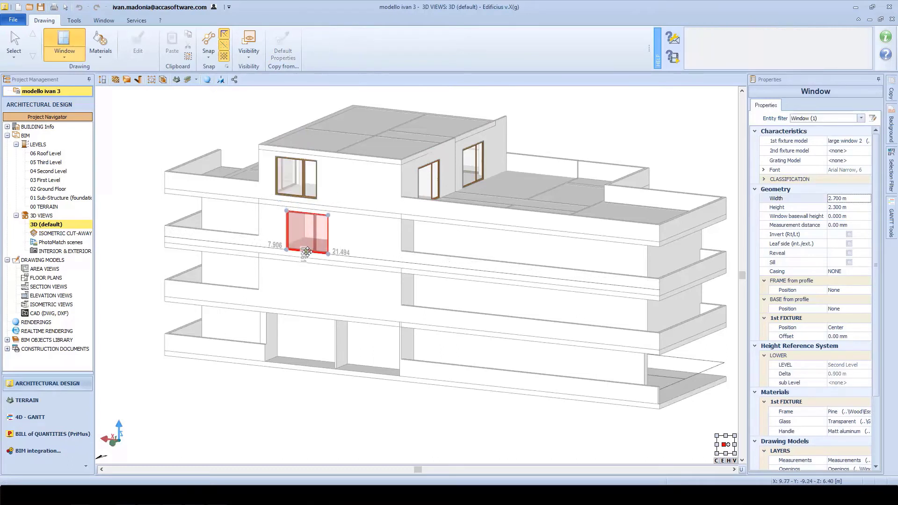
left_click(307, 250)
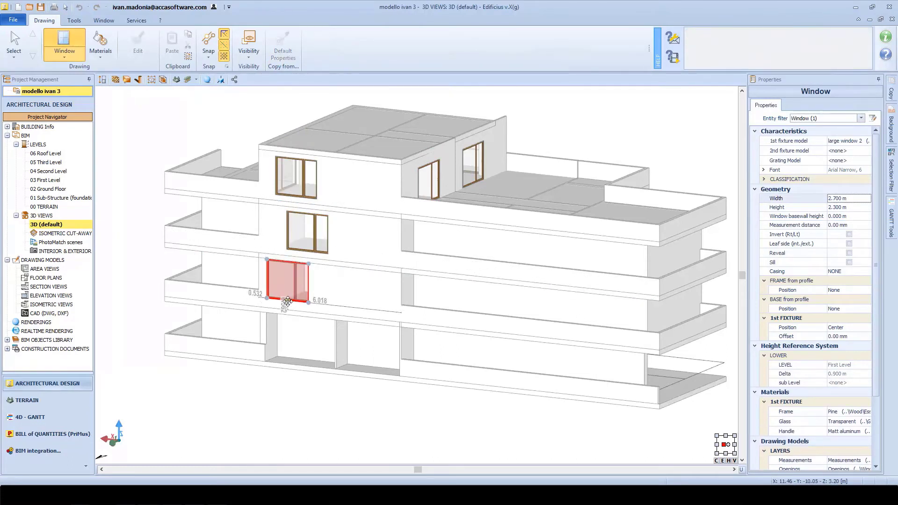
left_click(288, 304)
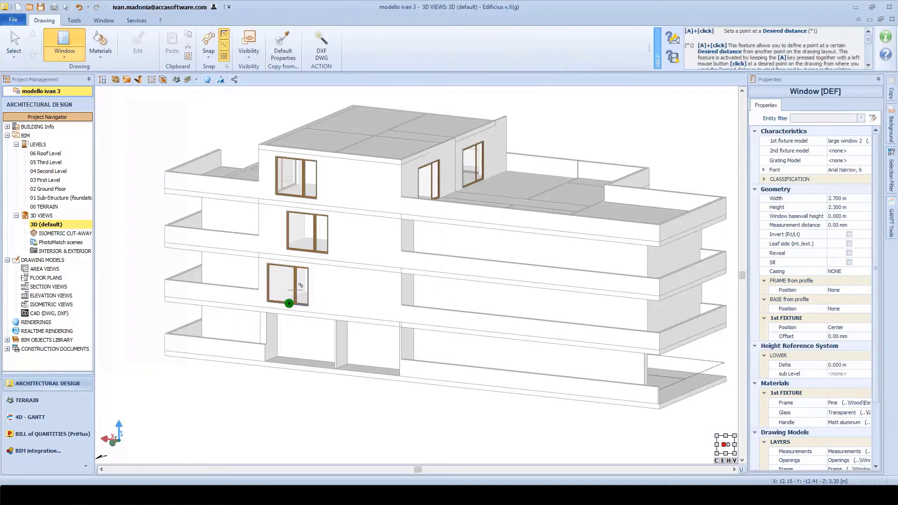
Align the three northern facade windows vertically on the centre axis of the Third Level window
left_click(14, 41)
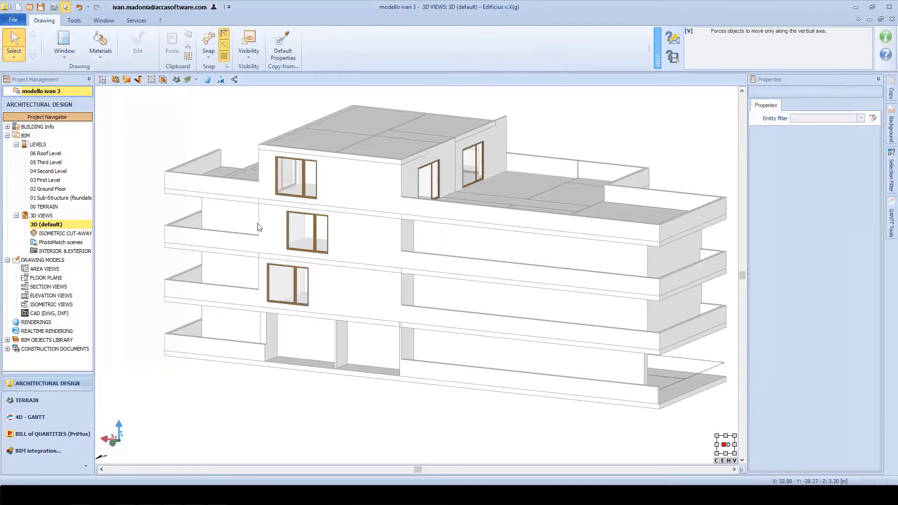
left_click(296, 288)
left_click(316, 232, "ctrl")
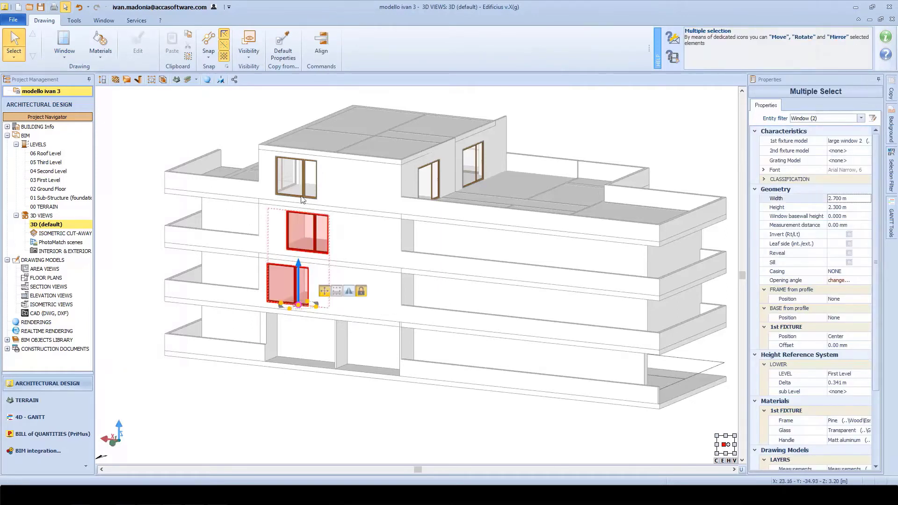
left_click(302, 187, "ctrl")
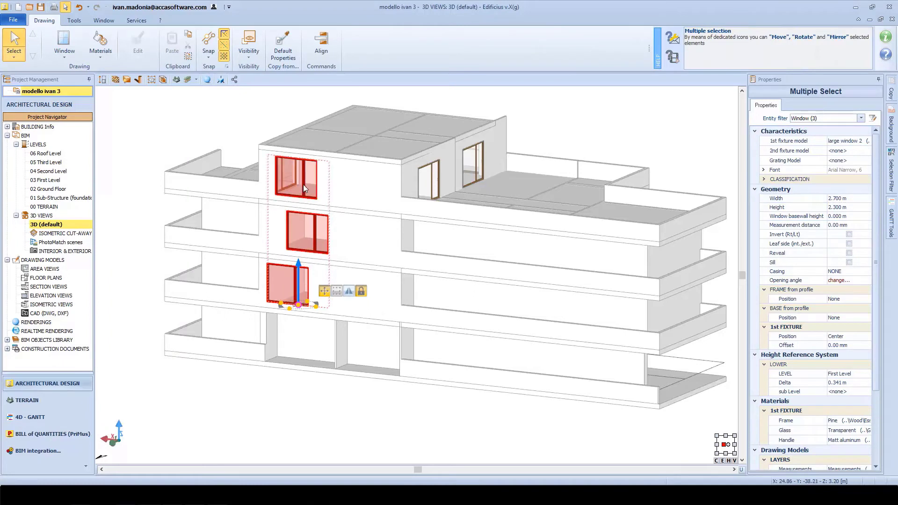
left_click(322, 45)
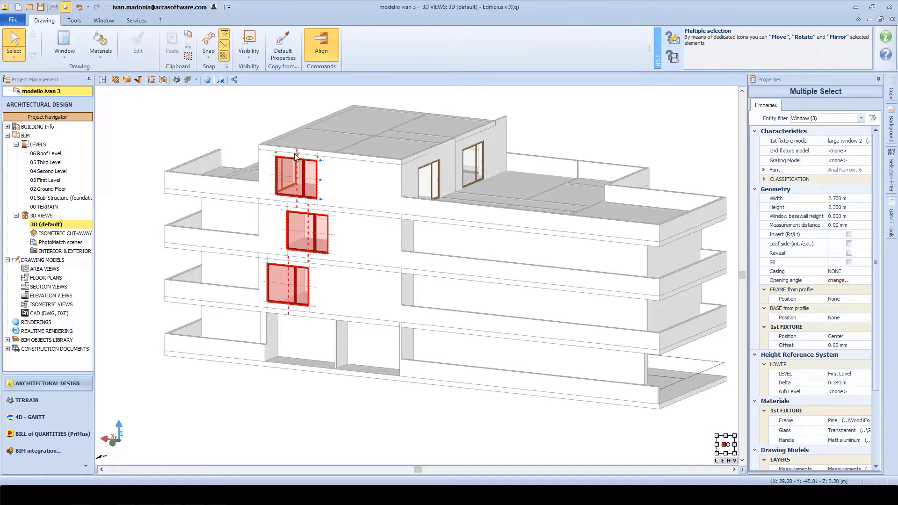
left_click(296, 156)
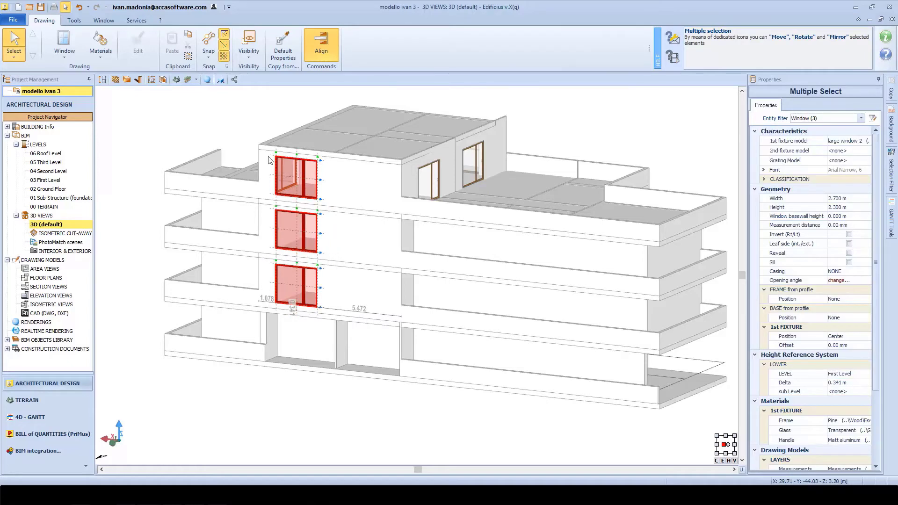
left_click(249, 137)
Copy all properties of the panelled wooden door to the glazed double door beside it on the ground floor
mouse_move(242, 133)
middle_mouse_down()
mouse_move(281, 136)
mouse_move(240, 136)
middle_mouse_up()
scroll(517, 285, "up", 1)
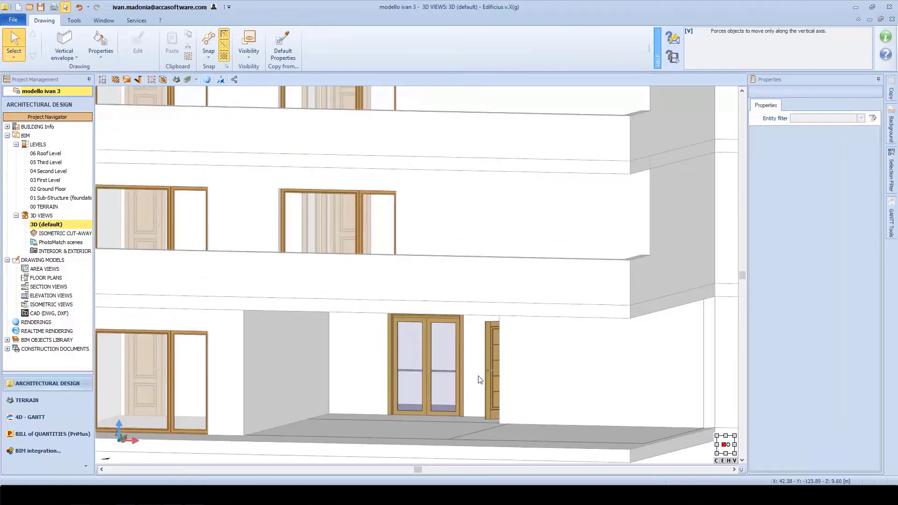
middle_click_drag(479, 379, 478, 322)
scroll(477, 322, "up", 6)
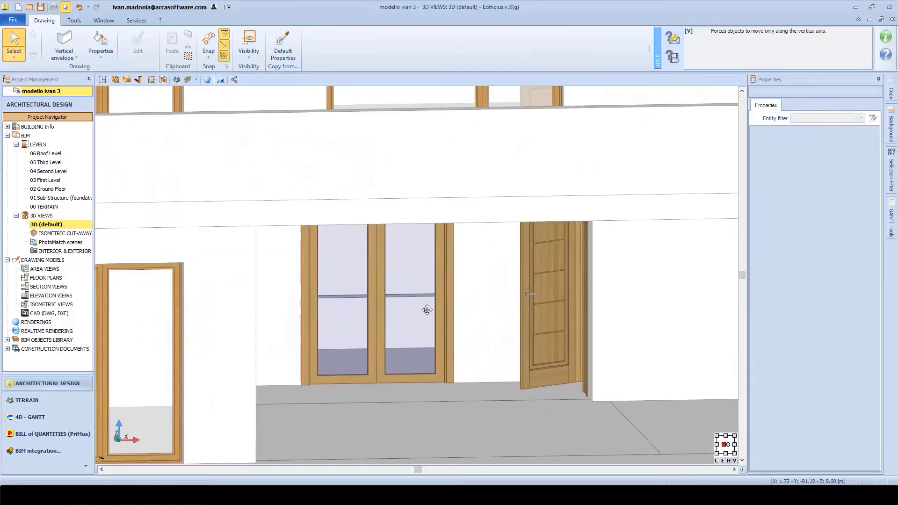
middle_click_drag(427, 310, 422, 303)
left_click(283, 49)
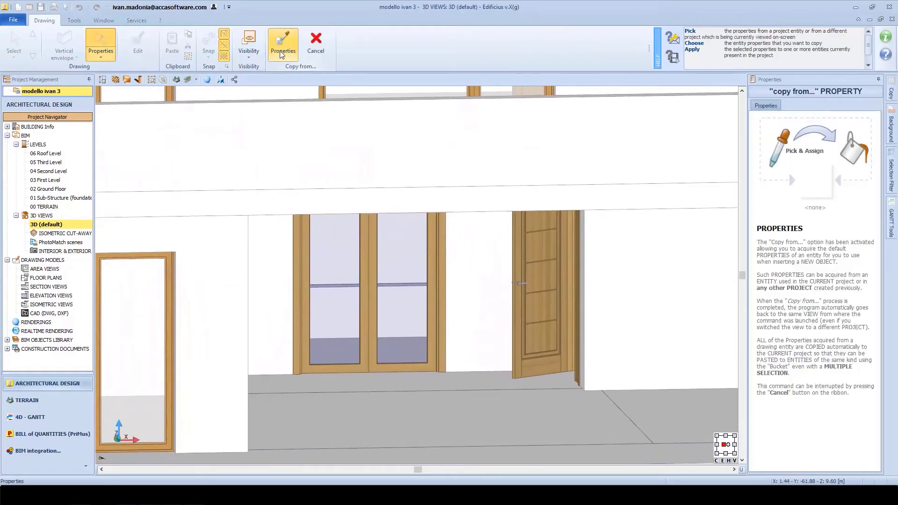
left_click(540, 290)
left_click(377, 305)
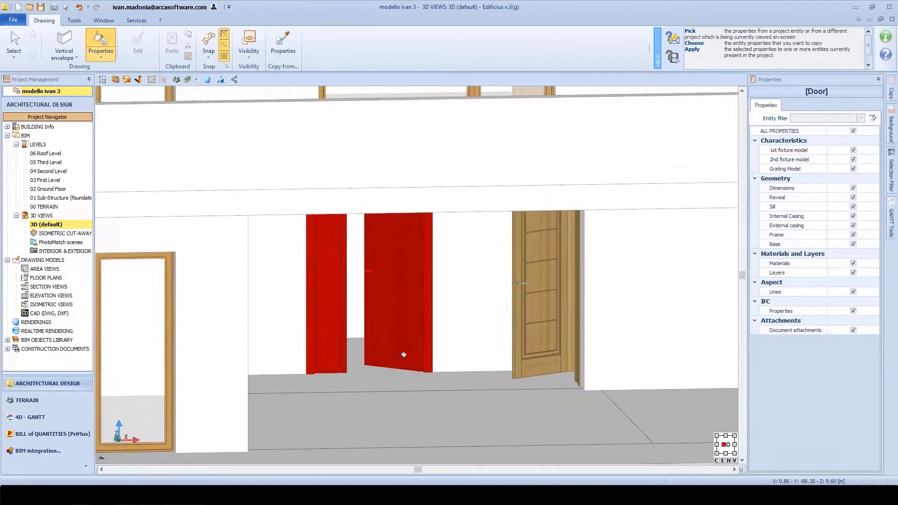
scroll(398, 386, "down", 5)
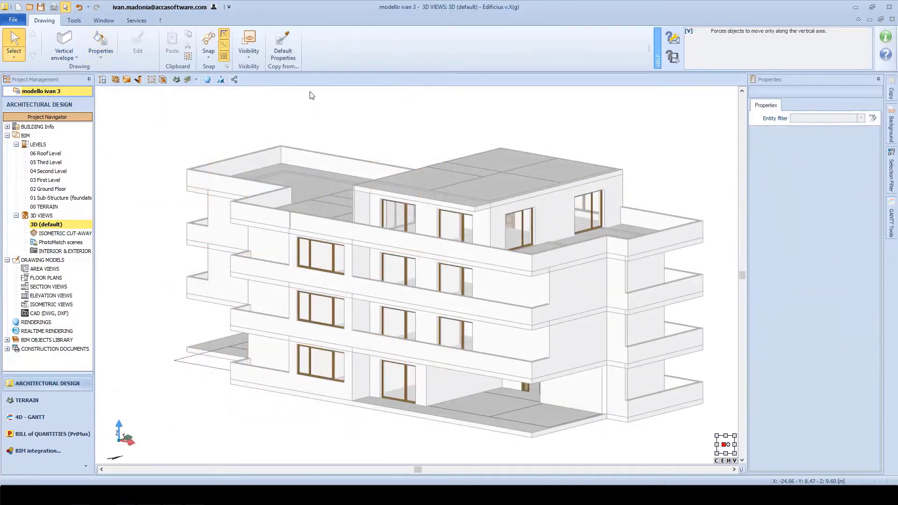
Apply the travertine1 material from the project library to the Third Level's outer walls on the southern and eastern sides
left_click(100, 55)
left_click(105, 99)
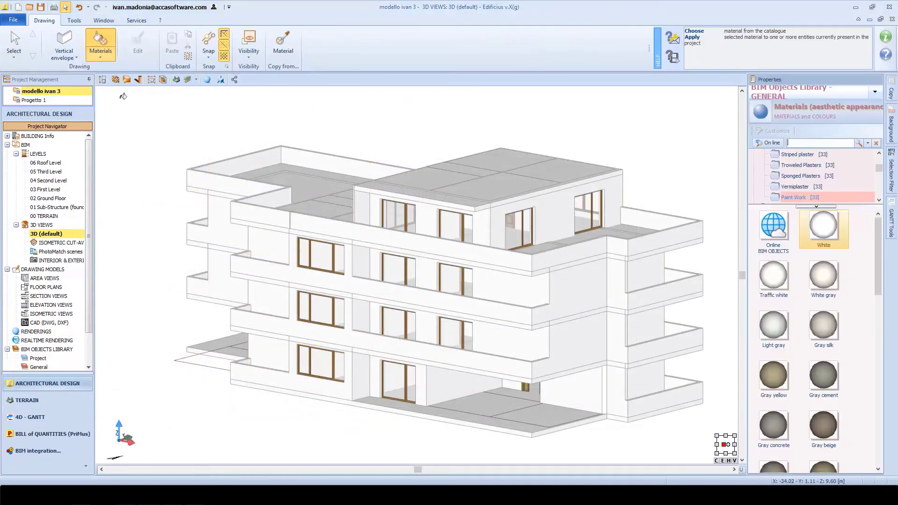
left_click(874, 94)
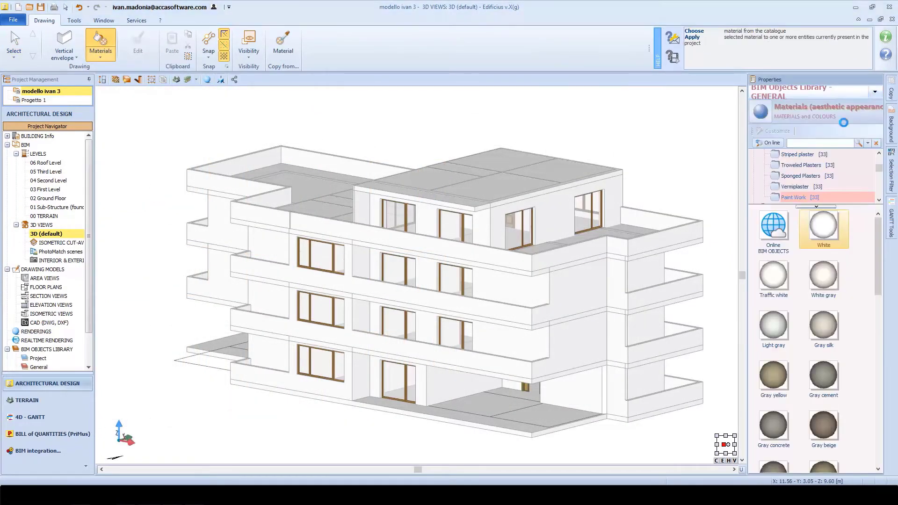
left_click(805, 108)
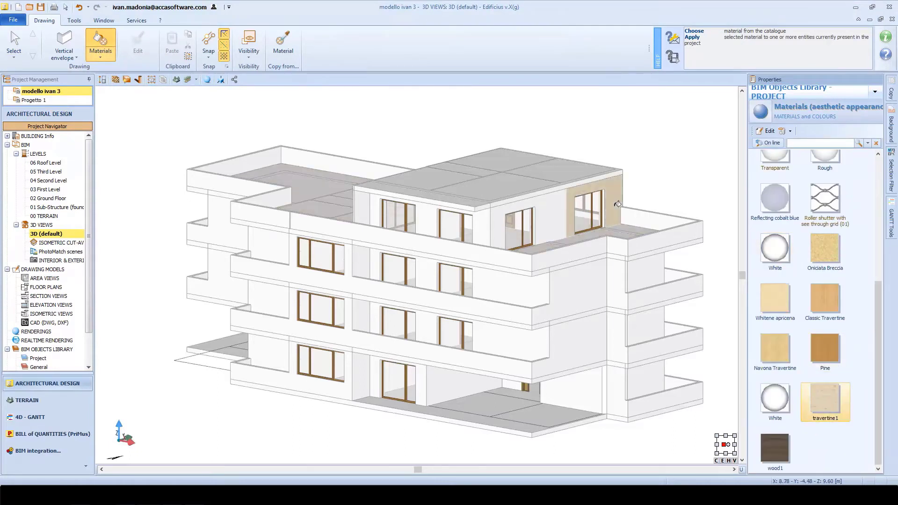
left_click(611, 203)
left_click(543, 209)
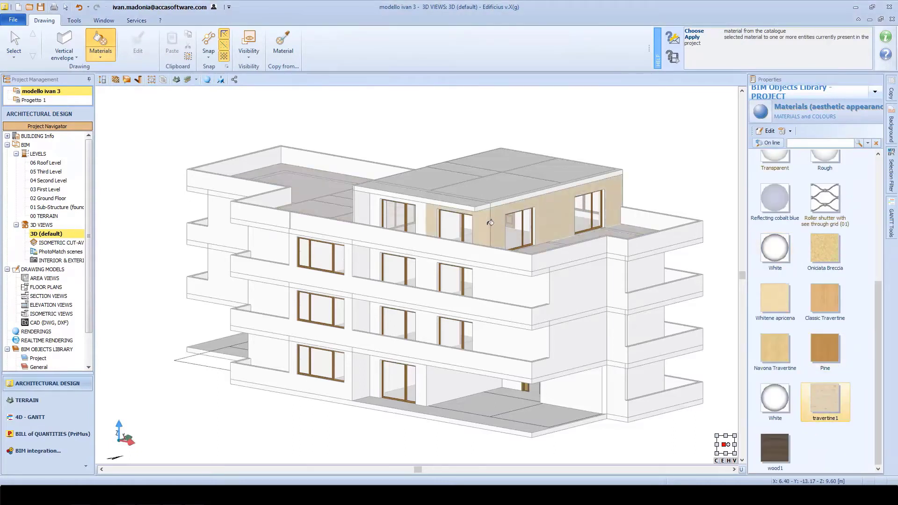
left_click(420, 215)
left_click(367, 206)
Apply travertine1 to the Third Level's balcony parapets and the Second Level's flush outer walls and parapets
left_click(369, 236)
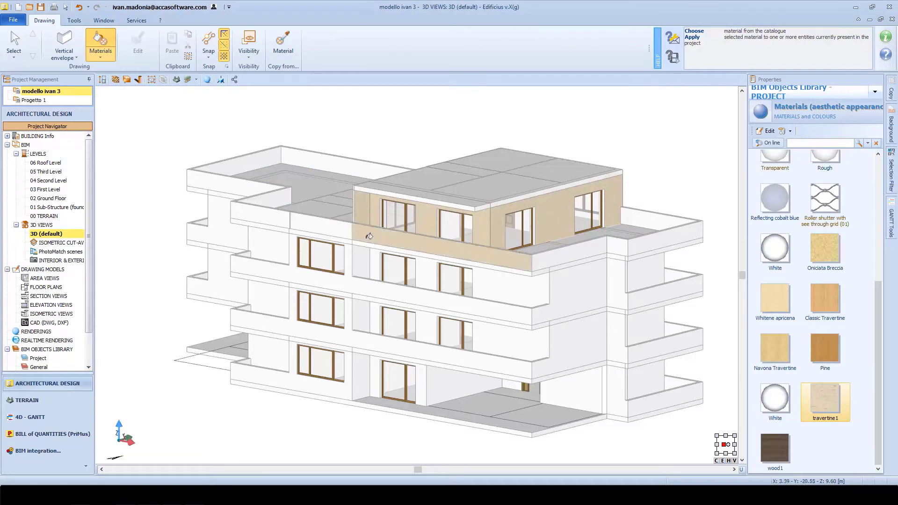
left_click(555, 255)
left_click(616, 249)
left_click(654, 238)
left_click(580, 286)
left_click(529, 315)
left_click(323, 228)
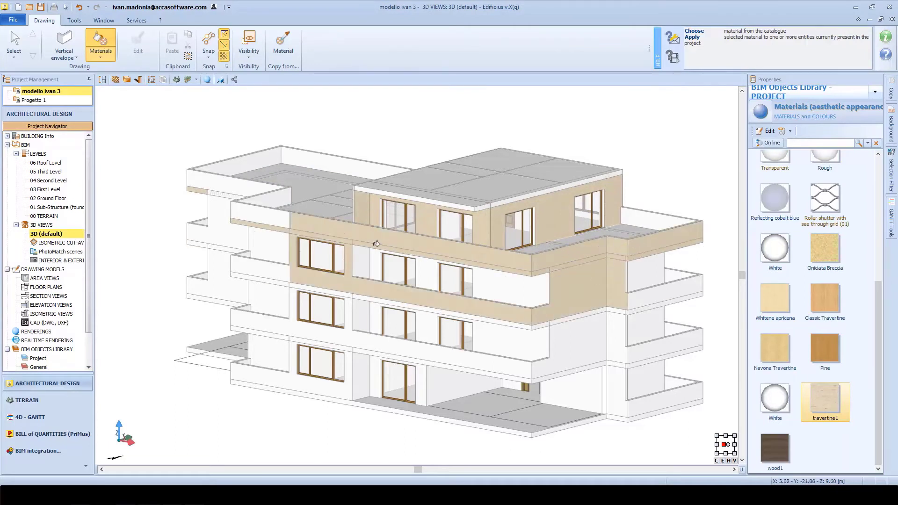
Apply travertine1 to the remaining parapets and outer walls of the lower storeys down to the ground floor
left_click(646, 271)
left_click(603, 309)
left_click(579, 337)
left_click(515, 364)
left_click(351, 308)
left_click(613, 378)
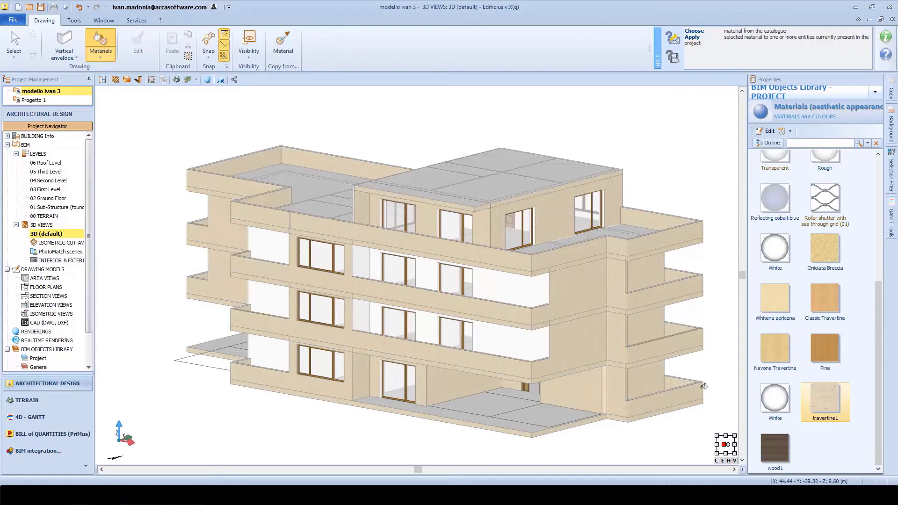
Apply the wood1 material to the recessed southern walls beside the balcony windows on the ground floor, First Level and Second Level
left_click(767, 450)
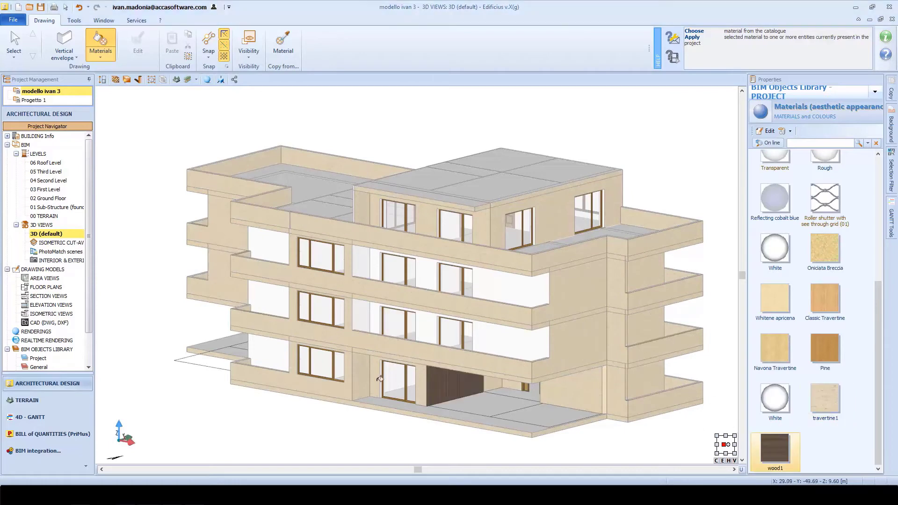
left_click(364, 376)
left_click(362, 316)
left_click(374, 317)
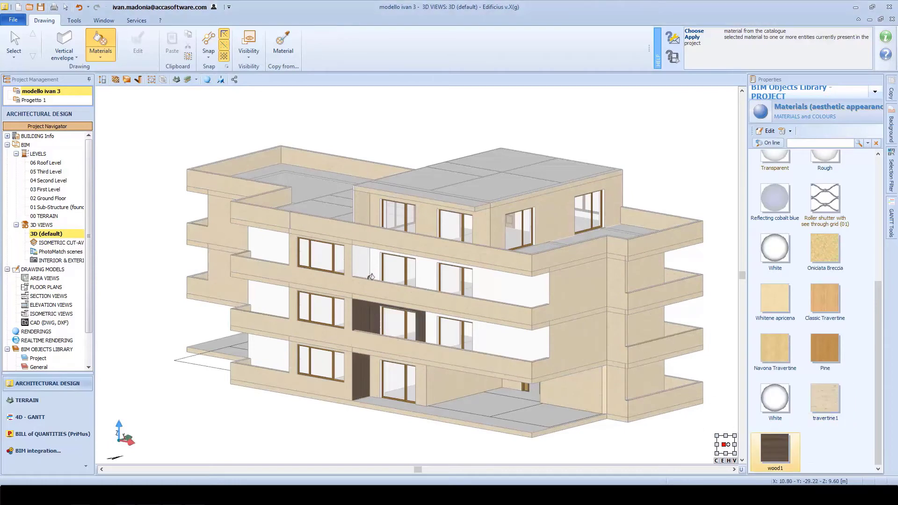
left_click(371, 276)
left_click(376, 265)
left_click(433, 268)
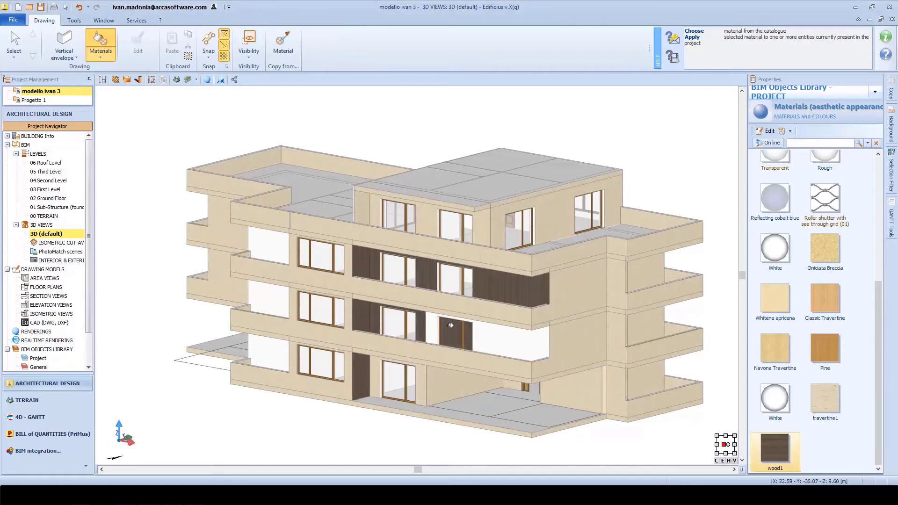
Apply wood1 to the First Level's remaining balcony wall and the balcony walls at the southern facade's western end on all lower storeys
left_click(435, 319)
left_click(269, 299)
left_click(269, 354)
left_click(269, 245)
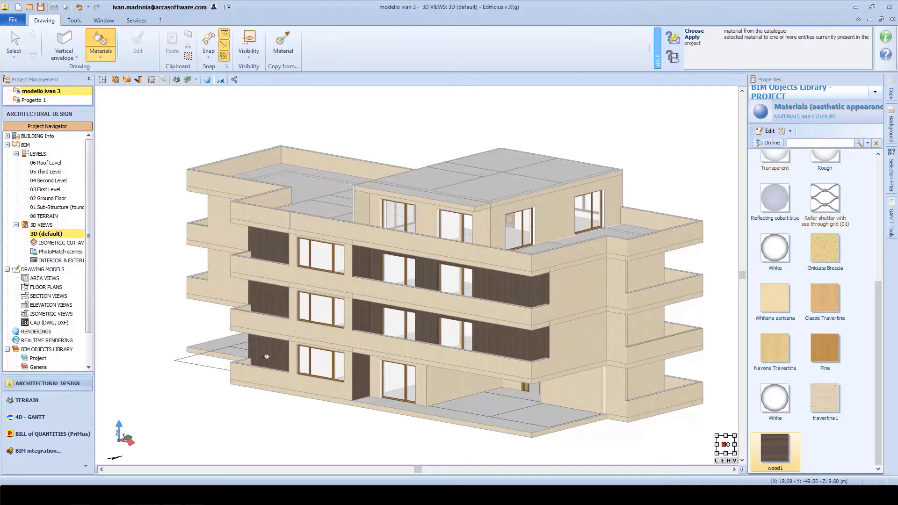
left_click(358, 210)
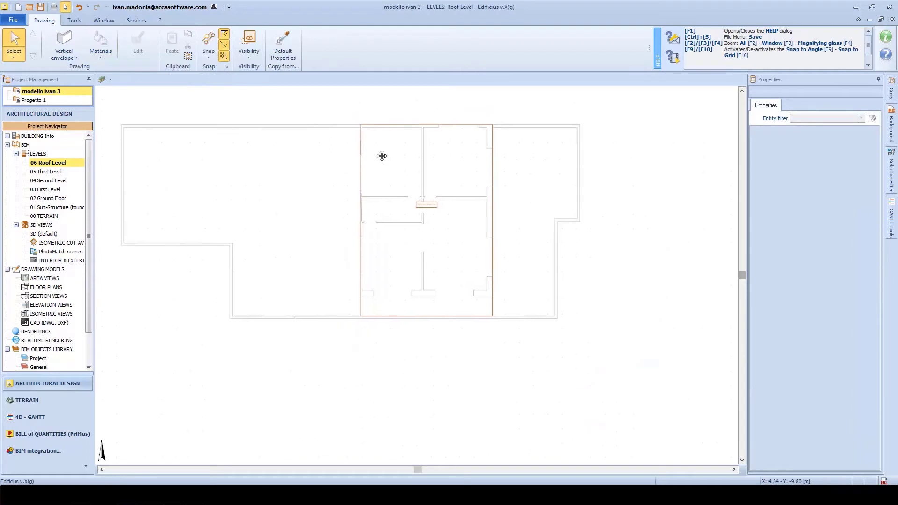
Start a roof on the Roof Level with a northern edge about 15.35 m long, from the top storey's northwestern corner to the northeastern parapet corner
middle_click_drag(382, 158, 390, 183)
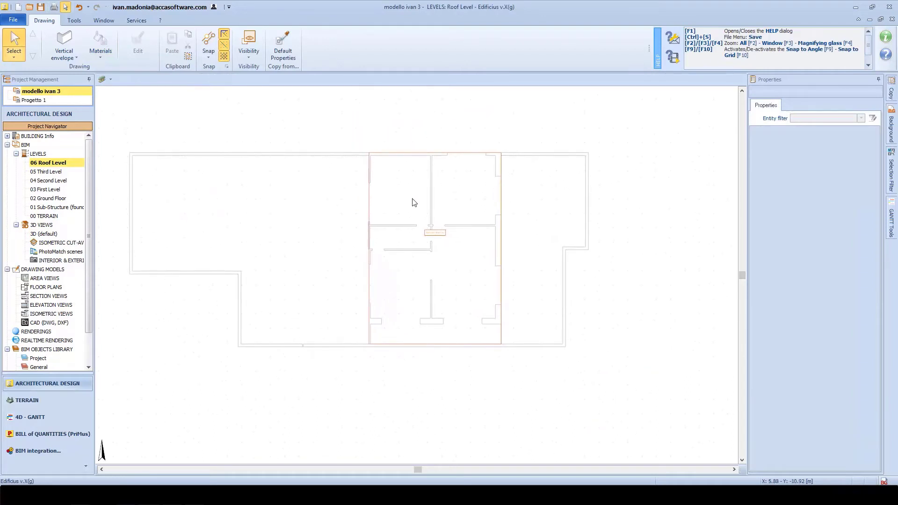
left_click(77, 58)
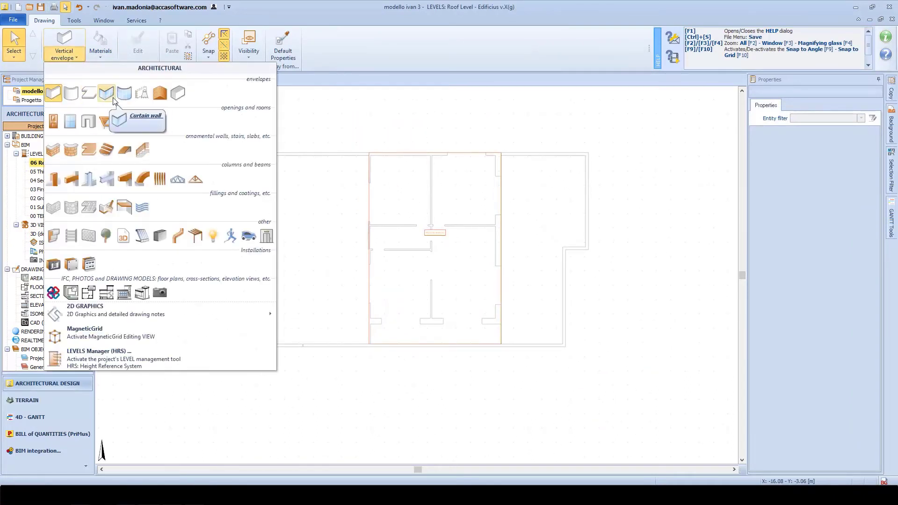
left_click(161, 94)
scroll(449, 153, "up", 5)
left_click(403, 154)
middle_click_drag(591, 165, 231, 209)
middle_click_drag(633, 210, 301, 220)
left_click(575, 211)
Complete the L-shaped roof contour along the eastern parapet, back to the top storey's eastern wall and around its southern corners
middle_click_drag(573, 358, 562, 246)
mouse_move(567, 373)
middle_mouse_down()
mouse_move(577, 209)
mouse_move(590, 196)
middle_mouse_up()
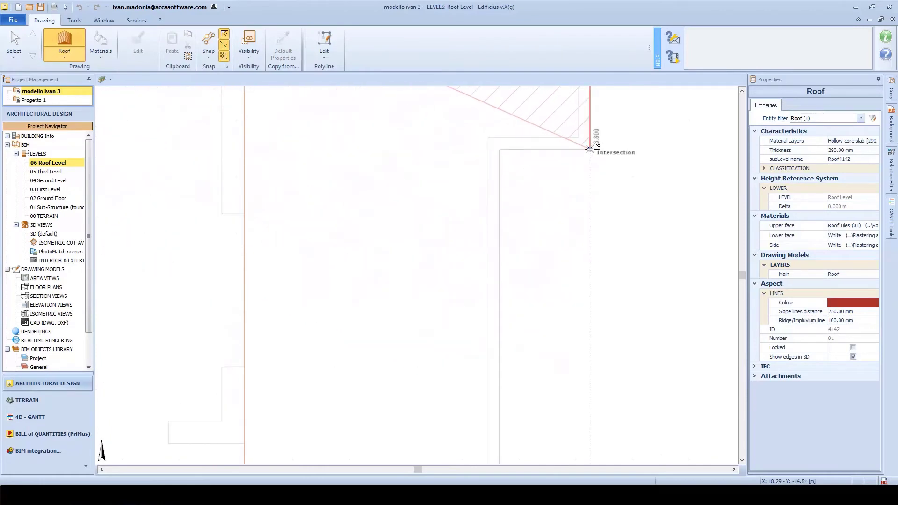
left_click(590, 149)
left_click(245, 149)
middle_click_drag(297, 366, 410, 207)
left_click(358, 375)
middle_click_drag(248, 372, 494, 359)
middle_click_drag(122, 368, 315, 353)
left_click(271, 347)
Close the roof contour, bring it into the roof editor and offset it outward by 1 m
left_click(348, 41)
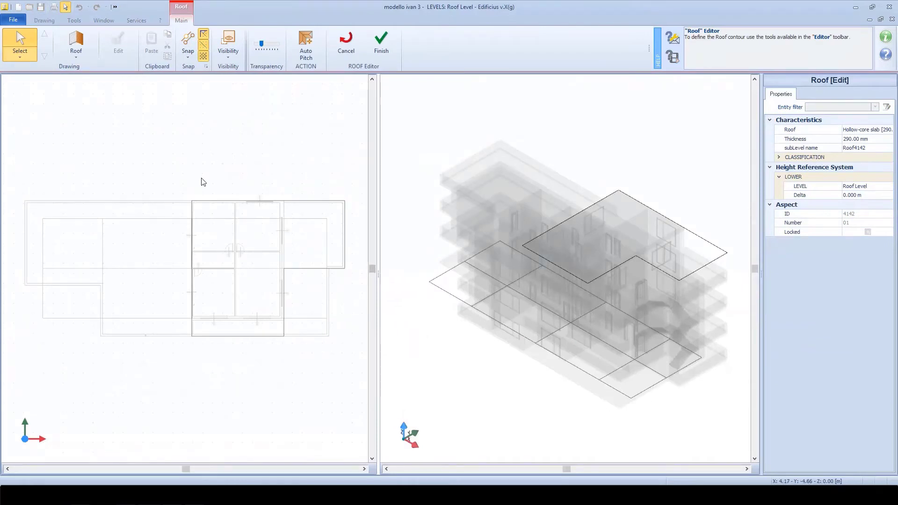
left_click(201, 201)
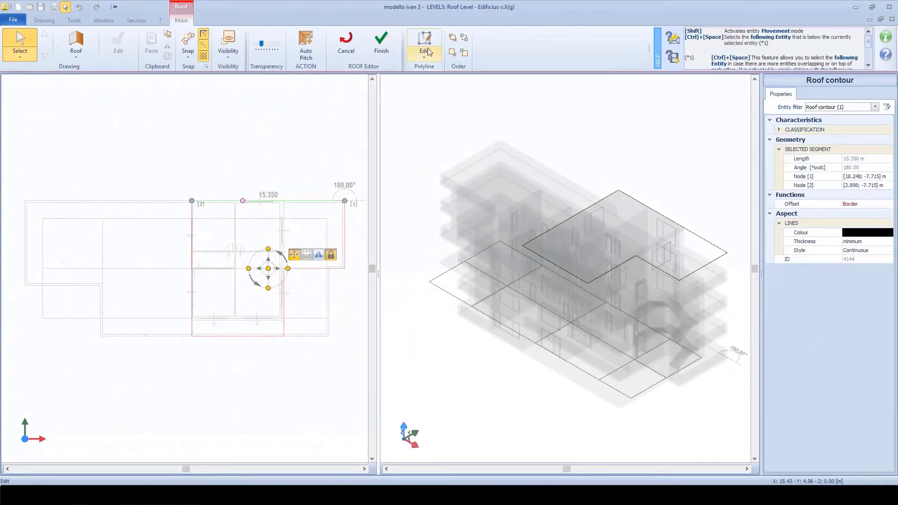
left_click(424, 44)
left_click(452, 166)
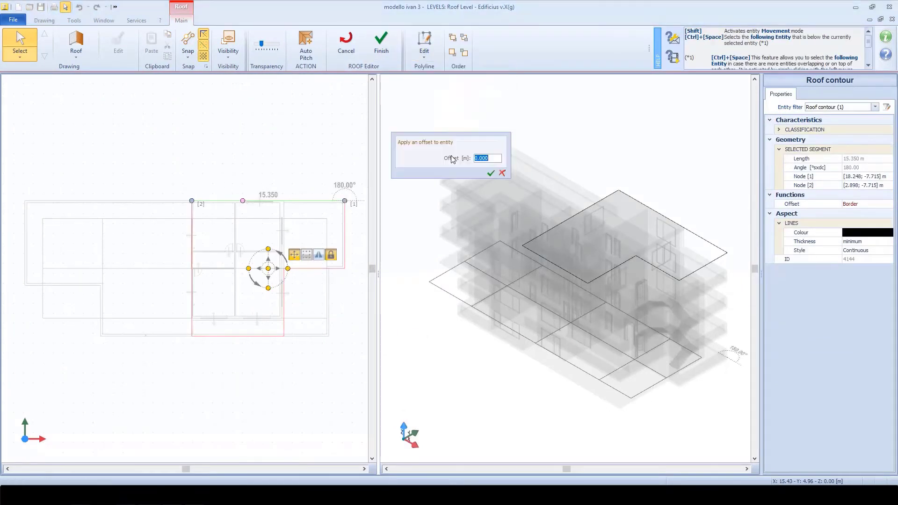
type("1")
key("Return")
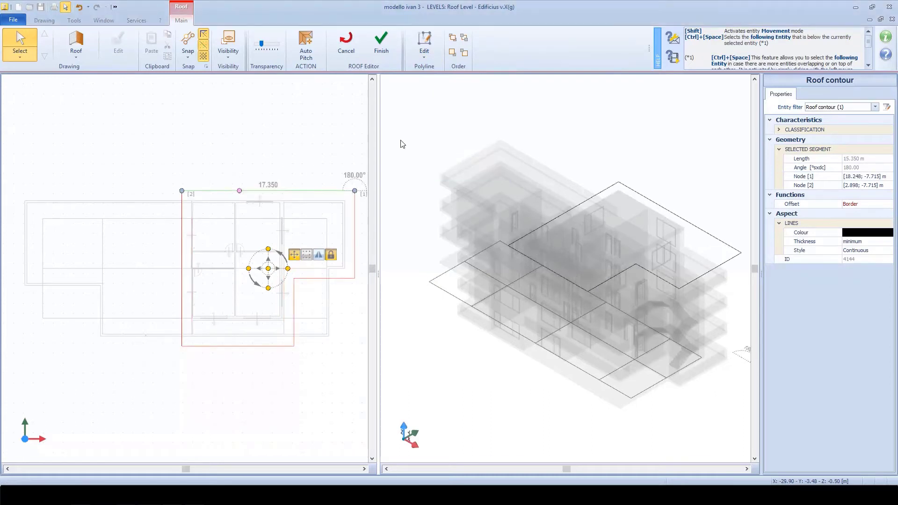
Pitch the roof automatically at 35 %, turn its southern hip into a gable and finish the roof edit
left_click(319, 59)
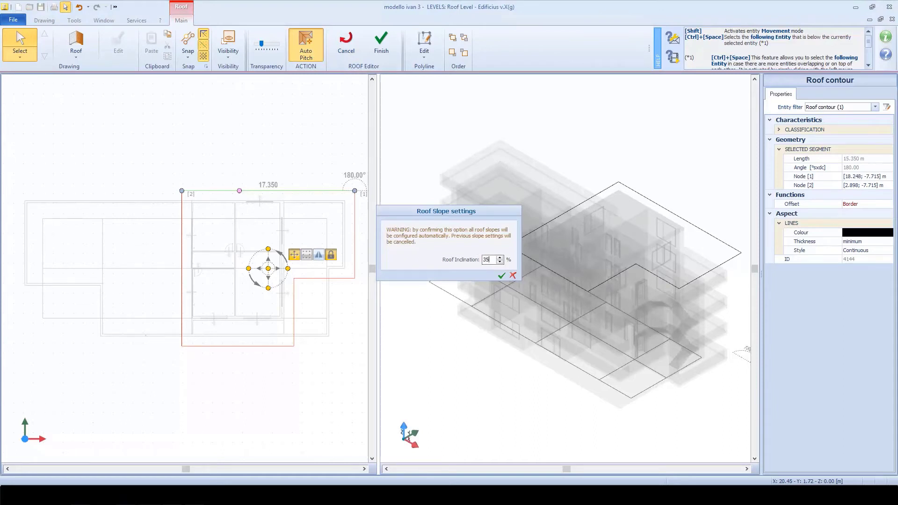
key("Return")
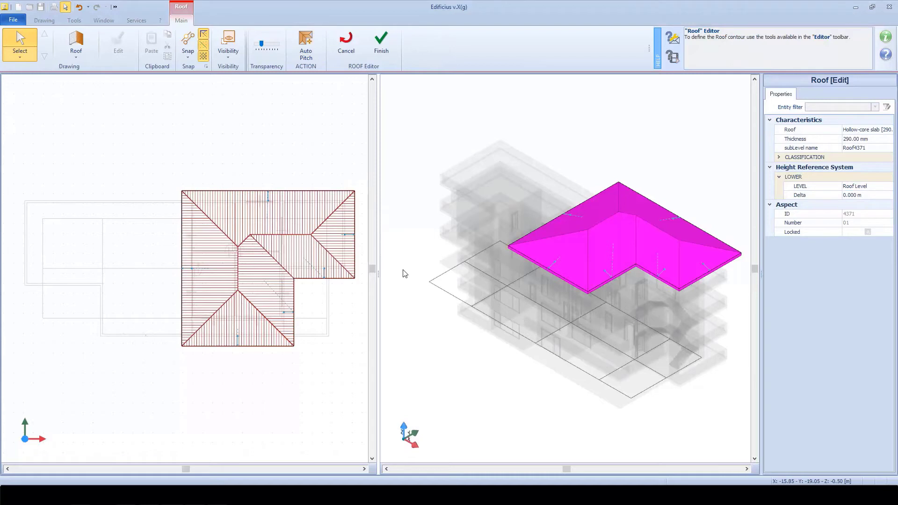
left_click(240, 302)
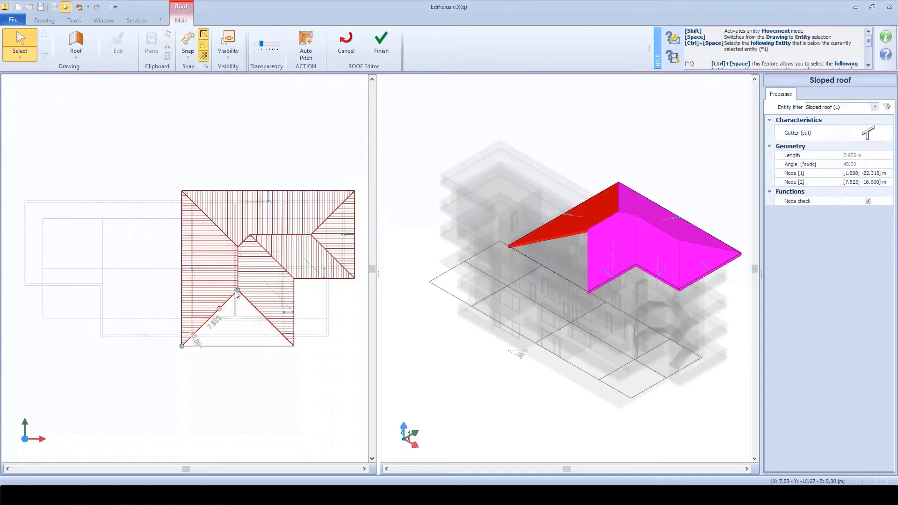
left_click_drag(238, 304, 238, 346)
left_click(253, 306)
left_click_drag(238, 290, 237, 346)
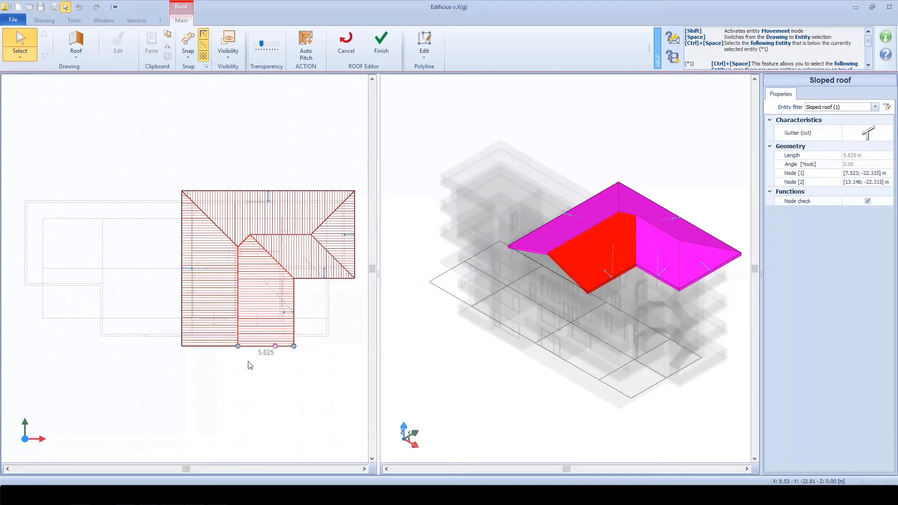
left_click(249, 361)
mouse_move(549, 254)
middle_mouse_down()
mouse_move(564, 239)
mouse_move(547, 256)
mouse_move(559, 265)
middle_mouse_up()
scroll(547, 256, "up", 3)
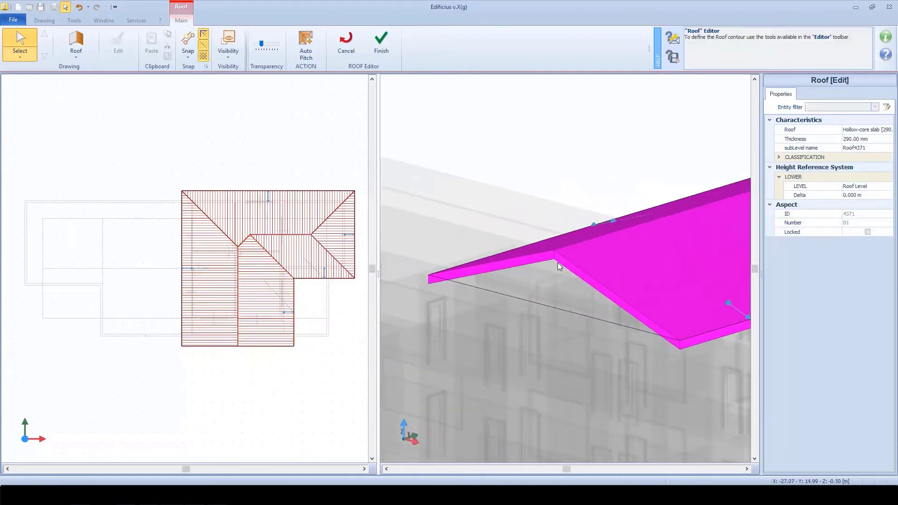
left_click(380, 48)
mouse_move(349, 150)
middle_mouse_down()
mouse_move(328, 147)
mouse_move(376, 148)
mouse_move(353, 149)
middle_mouse_up()
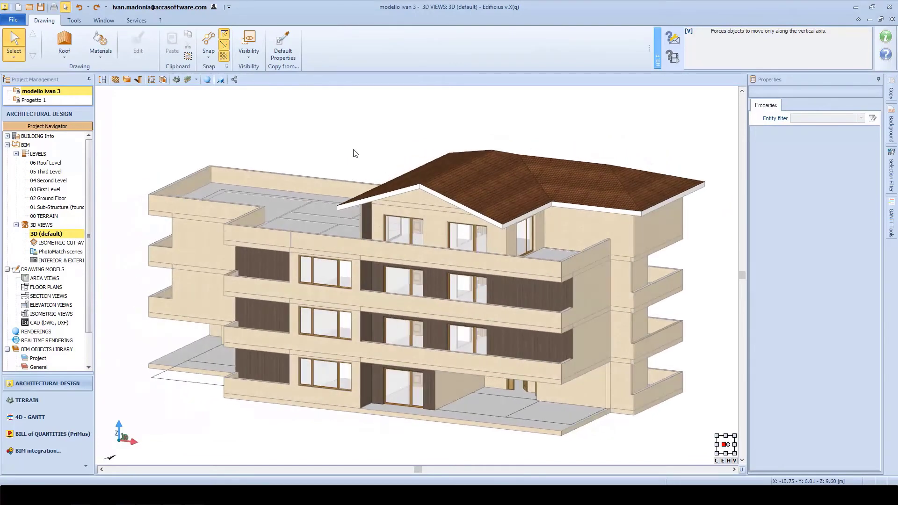
Delete the pitched roof and set the height of the four northeastern walls beside the Third Level terrace to 1 m
left_click(412, 184)
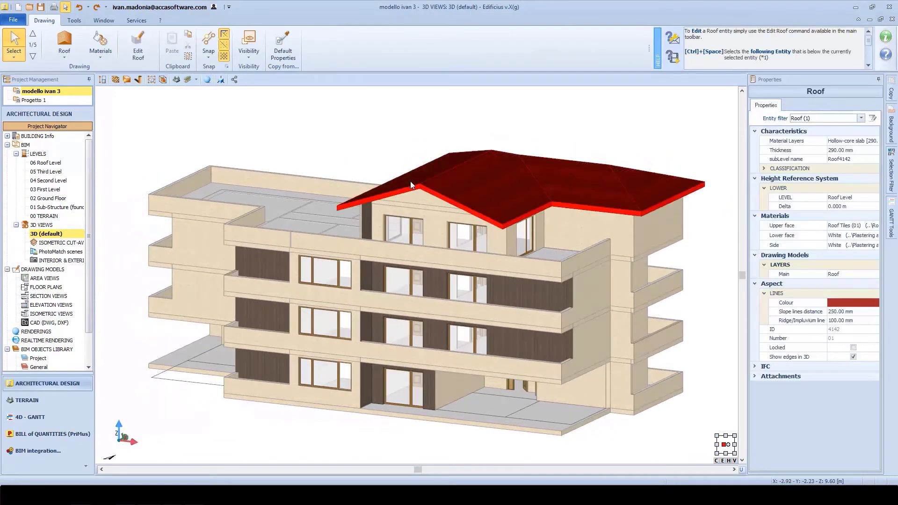
key("Delete")
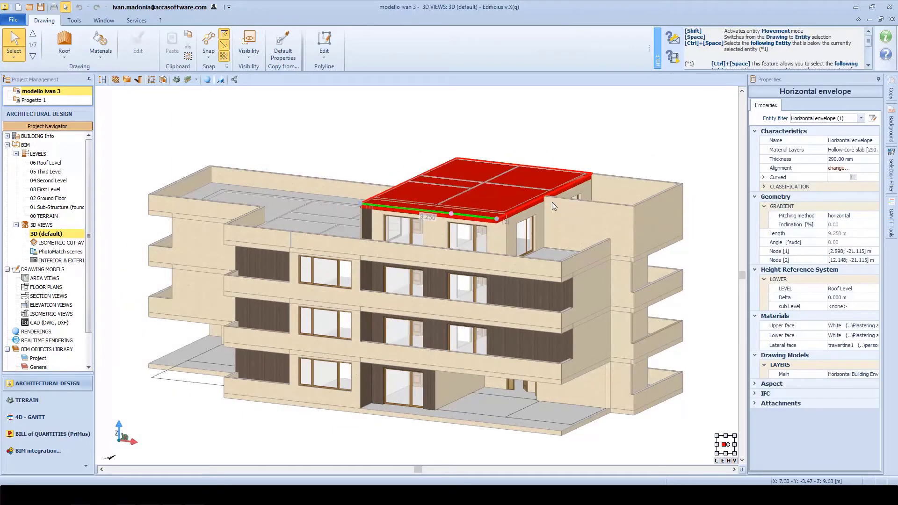
left_click(552, 202)
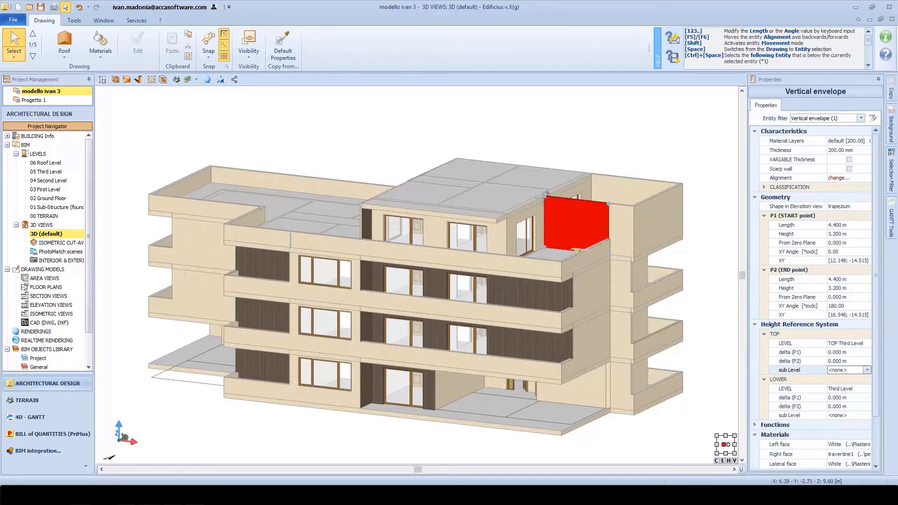
double_click(609, 216)
left_click(849, 234)
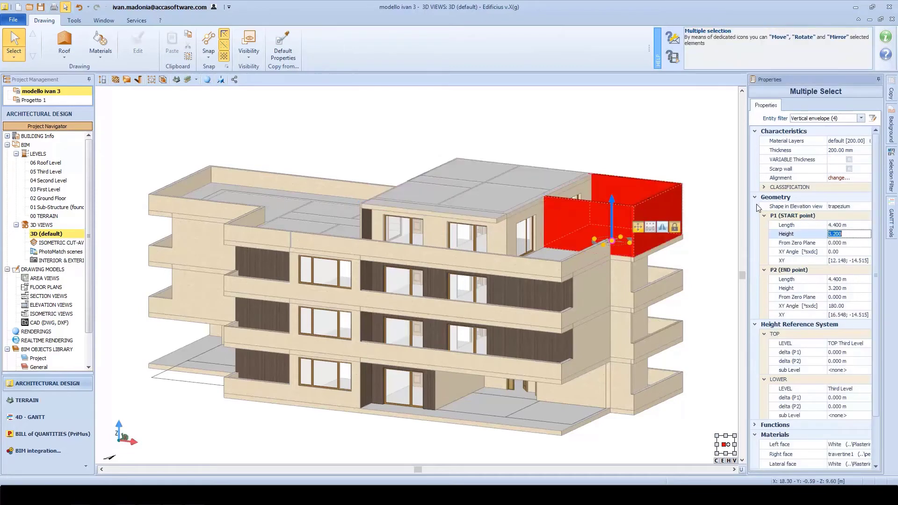
type("1")
key("Return")
left_click(731, 202)
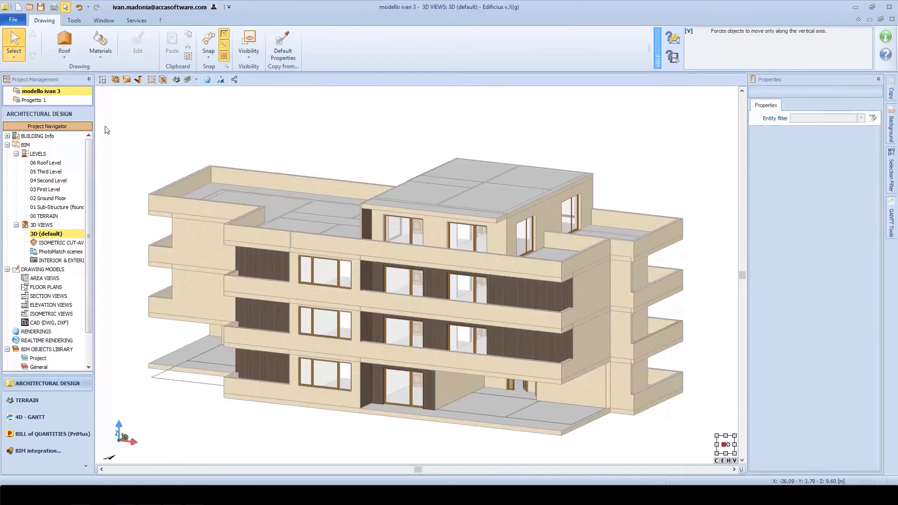
Open the recent project modello ivan 4
left_click(15, 21)
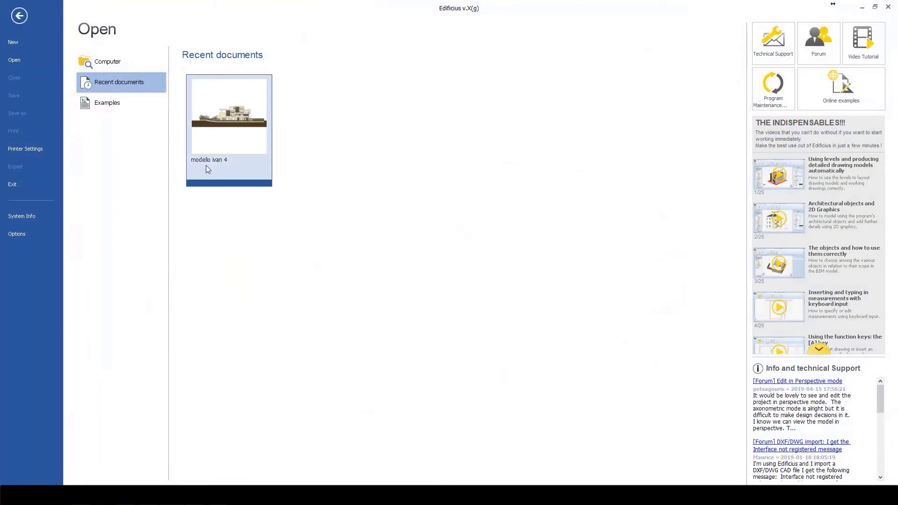
left_click(226, 142)
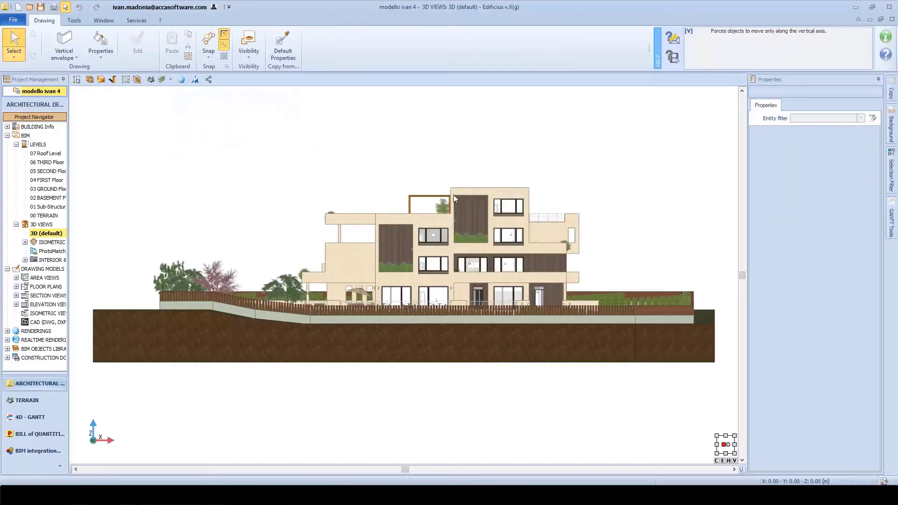
middle_click_drag(557, 219, 538, 280)
scroll(541, 284, "up", 5)
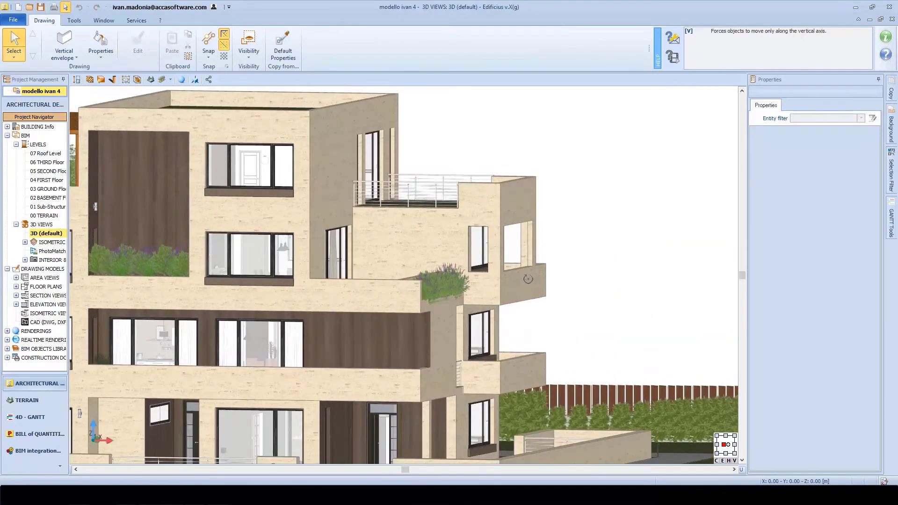
Select the building's upper eastern part with its windows and terrace, and send it to SketchUp through the BIM integration
left_click_drag(603, 260, 228, 92)
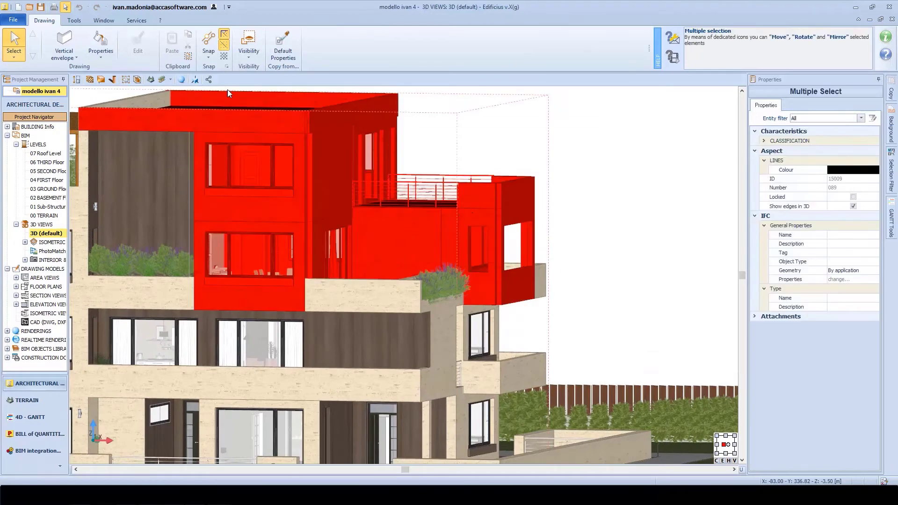
left_click(195, 79)
mouse_move(200, 97)
left_click(317, 97)
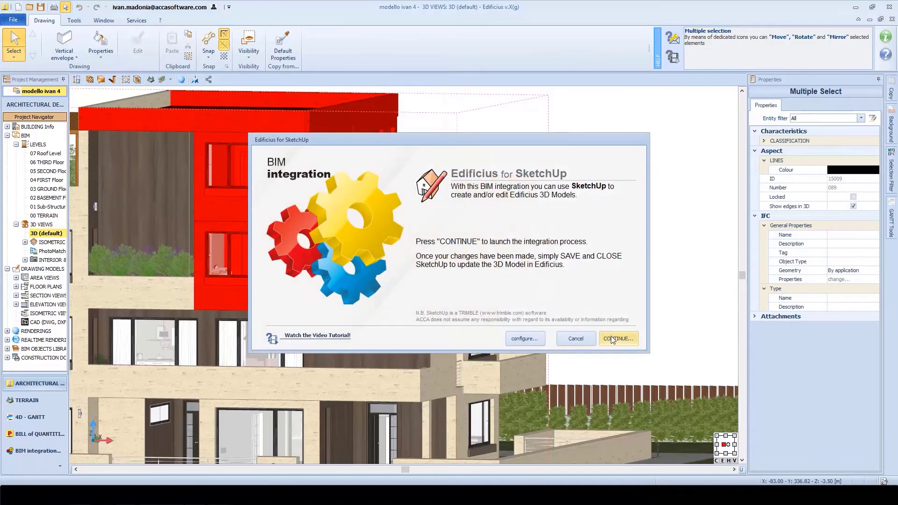
left_click(613, 339)
left_click(667, 377)
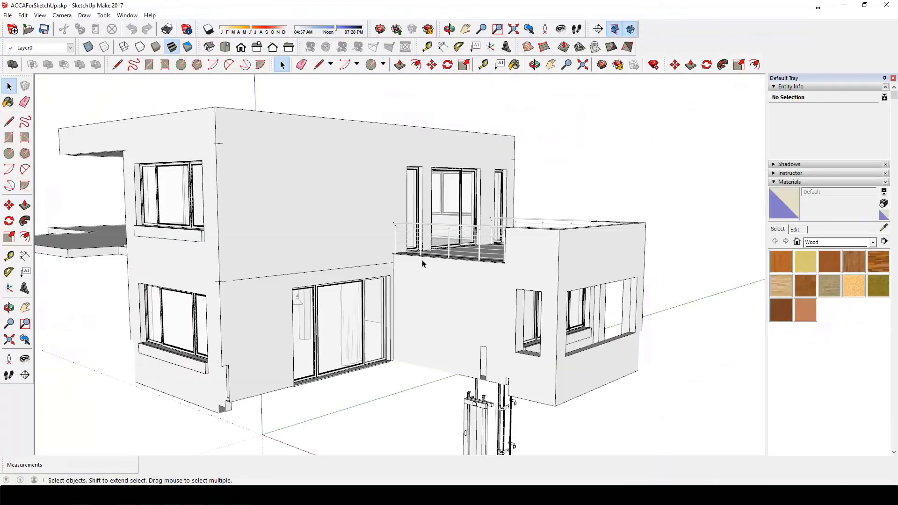
Draw a 3 × 0.2 m rectangle on the wall above the sliding glass door and push-pull it outward into a canopy slab
left_click(8, 137)
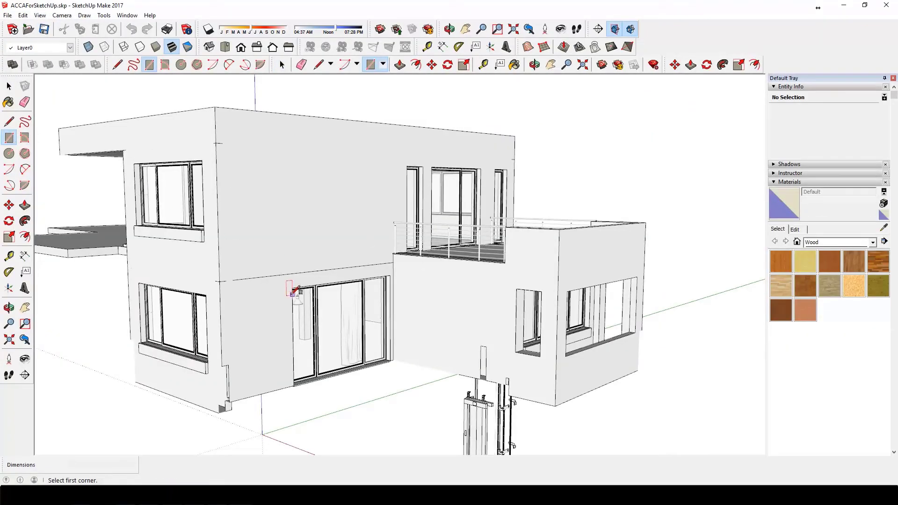
left_click(292, 266)
type("3,0.2")
key("Return")
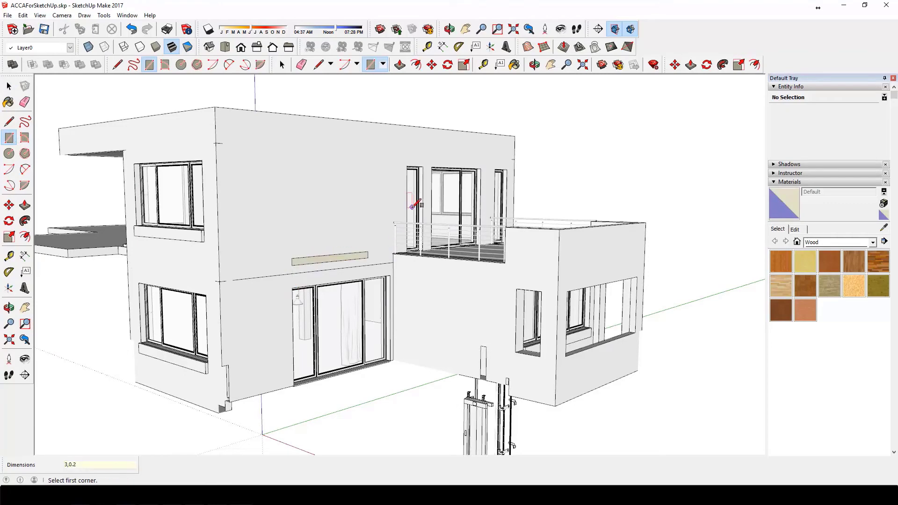
scroll(322, 262, "up", 6)
key("m")
key("p")
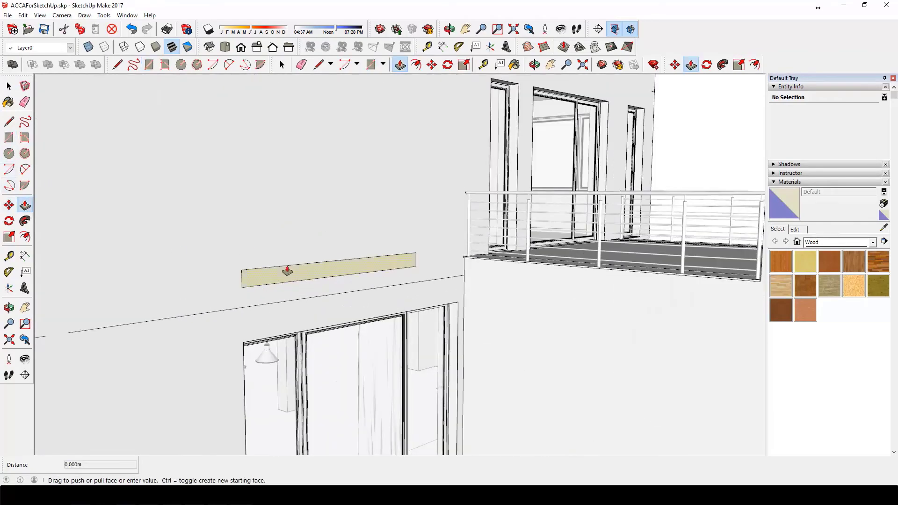
left_click_drag(287, 271, 361, 294)
Draw a circle near the canopy's outer corner and push it down 0.2 m to cut a round hole through the slab
middle_click_drag(361, 295, 276, 247)
key("c")
left_click(327, 290)
left_click(370, 296)
key("p")
left_click_drag(321, 277, 415, 304)
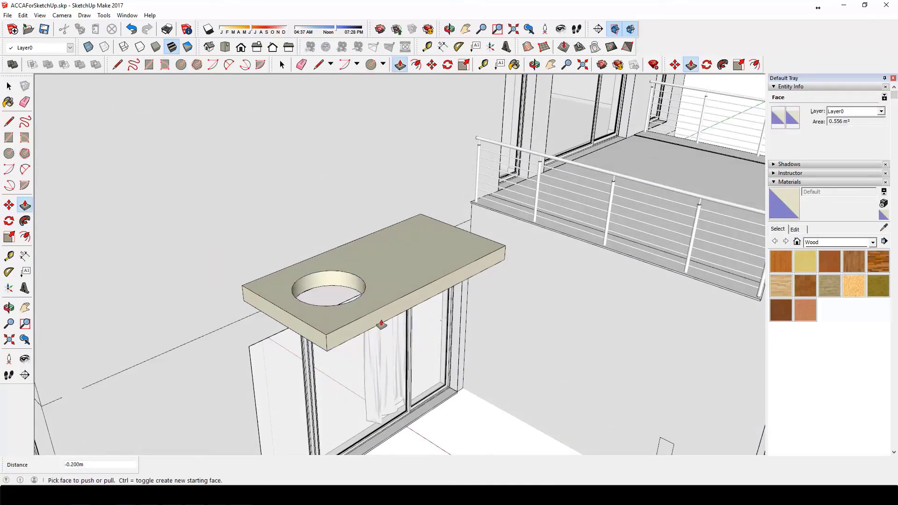
Place the 3D text "Edificius" in Arial Black Bold, 0.4 m high and extruded 0.1 m, on the wall above the canopy
left_click(25, 271)
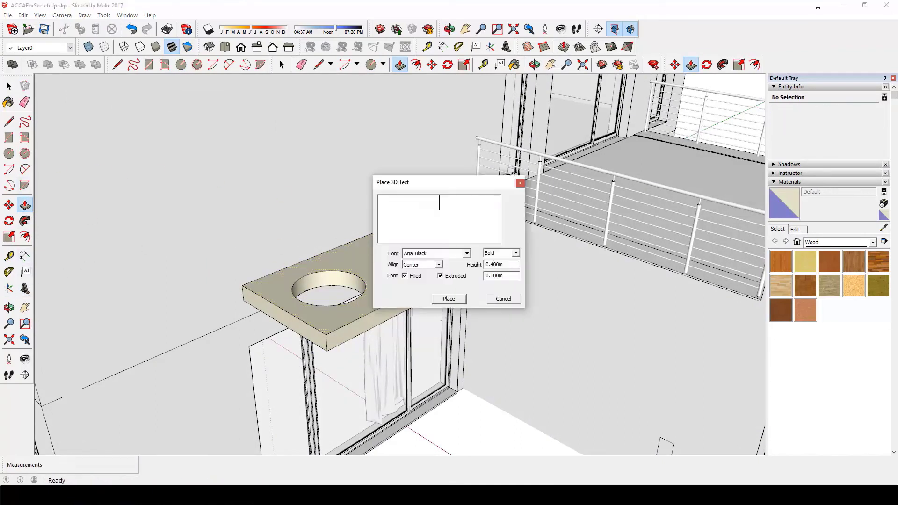
type("Edificius")
left_click(449, 299)
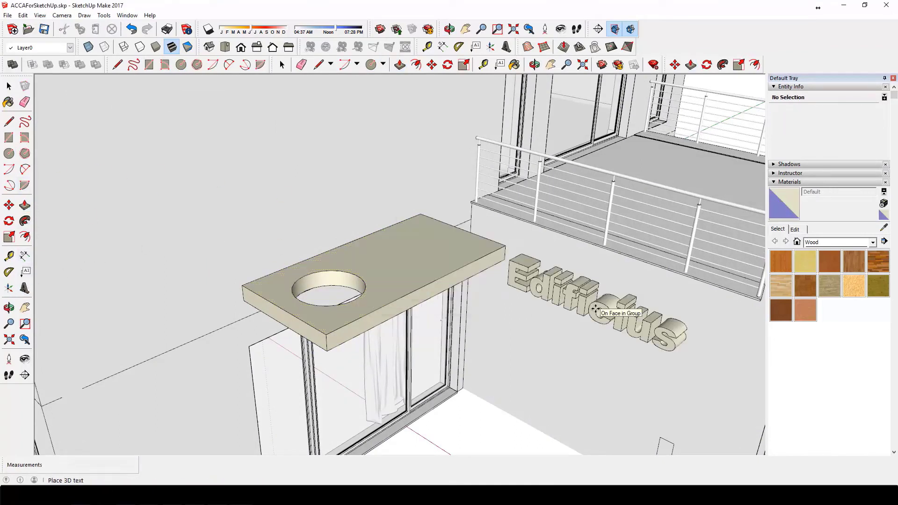
left_click(305, 196)
Scale the Edificius 3D text on the wall above the canopy
key("s")
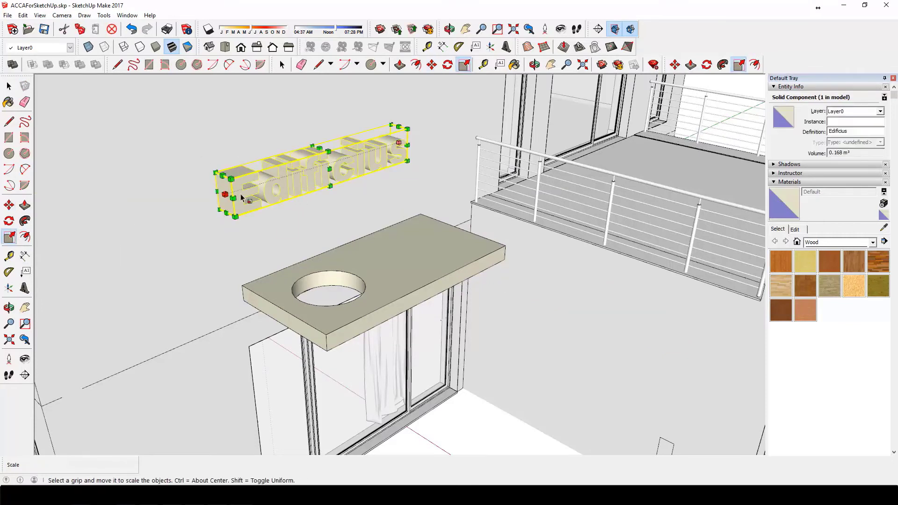
left_click_drag(330, 169, 318, 167)
left_click_drag(399, 158, 406, 157)
left_click(411, 176)
key("space")
Paint the Edificius text with a light orange material from the Wood collection and save the model back to Edificius
scroll(145, 148, "down", 3)
mouse_move(144, 148)
middle_mouse_down()
mouse_move(497, 214)
mouse_move(275, 162)
mouse_move(359, 186)
mouse_move(396, 171)
middle_mouse_up()
key("b")
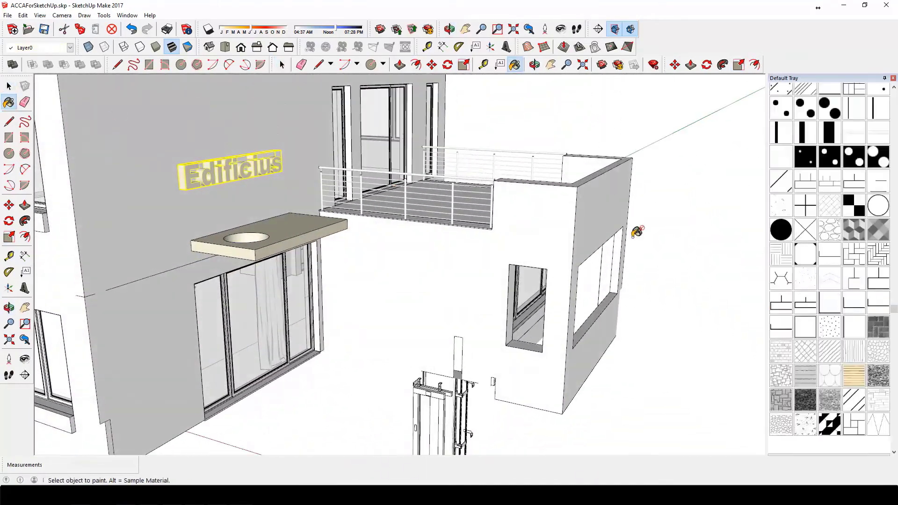
left_click(854, 154)
left_click(229, 171)
key("space")
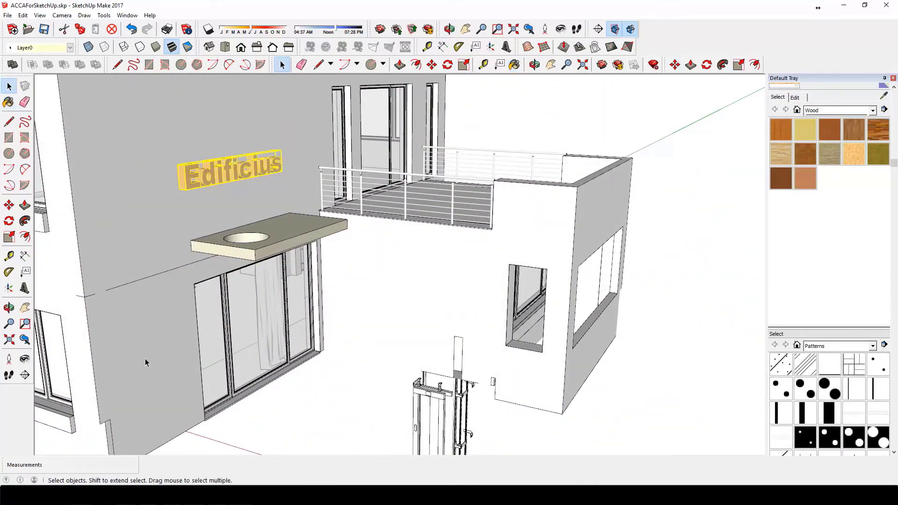
left_click(197, 447)
left_click(42, 30)
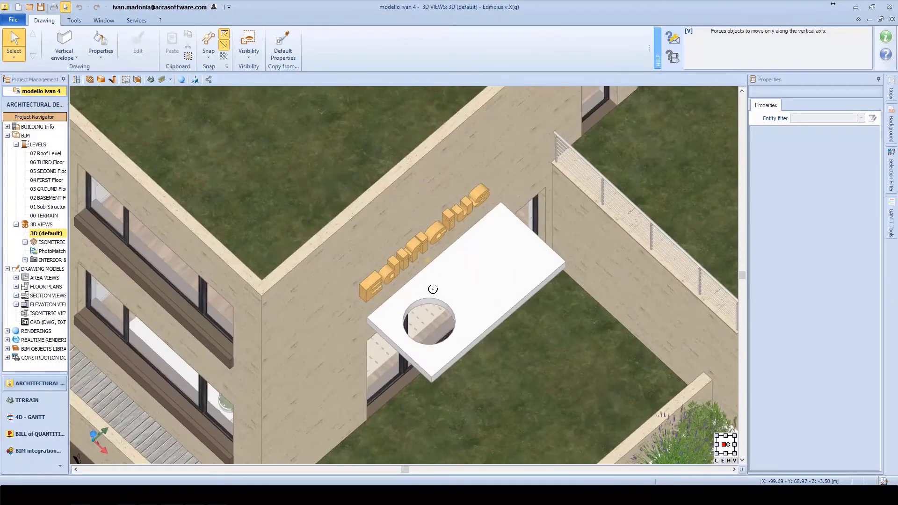
Apply the Striped Copper material from the Metal library to the Edificius wall lettering
mouse_move(433, 289)
middle_mouse_down()
mouse_move(423, 265)
mouse_move(421, 276)
middle_mouse_up()
left_click(100, 54)
left_click(799, 197)
left_click(794, 155)
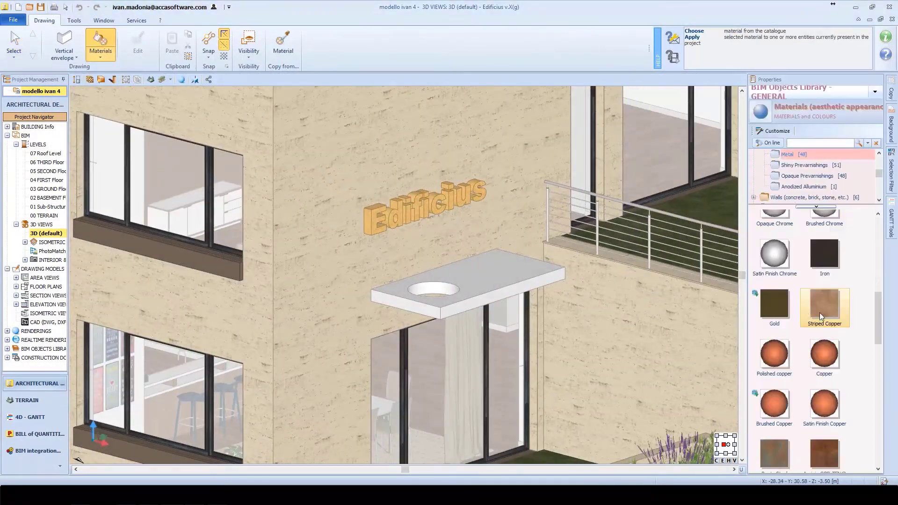
left_click(820, 316)
left_click(421, 209)
Copy the brown material of the upper window's sill onto the canopy slab
left_click(283, 44)
left_click(187, 253)
left_click(492, 279)
On the FIRST Floor level, create a floor plan titled FIRST FLOOR with a 2 m plan offset and open that drawing
left_click(127, 80)
left_click(130, 95)
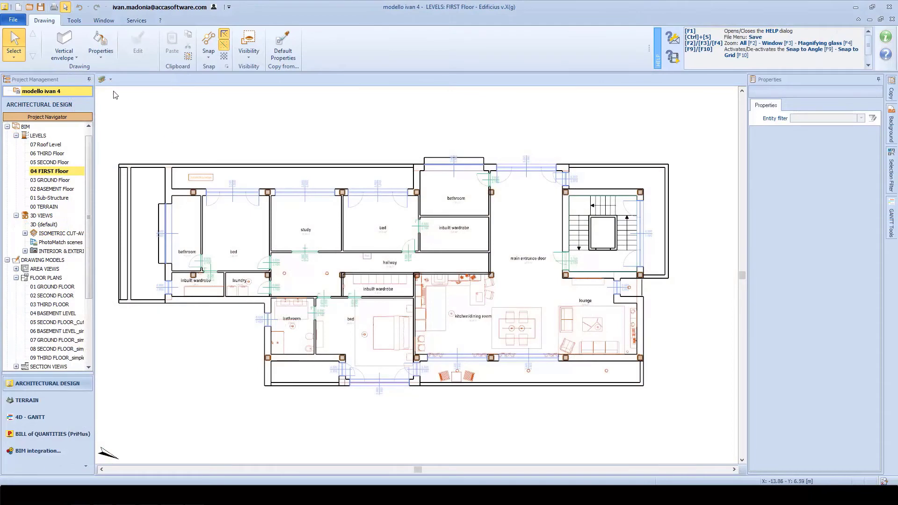
left_click(64, 53)
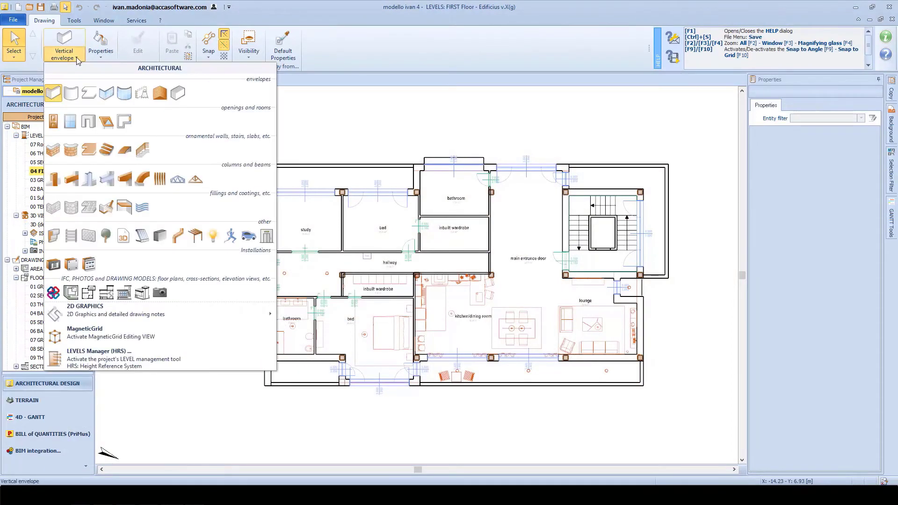
left_click(84, 295)
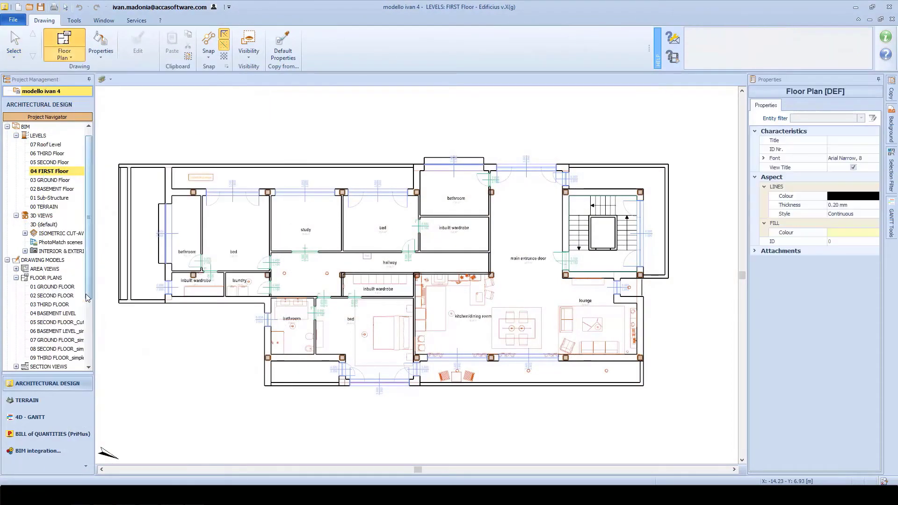
left_click(206, 357)
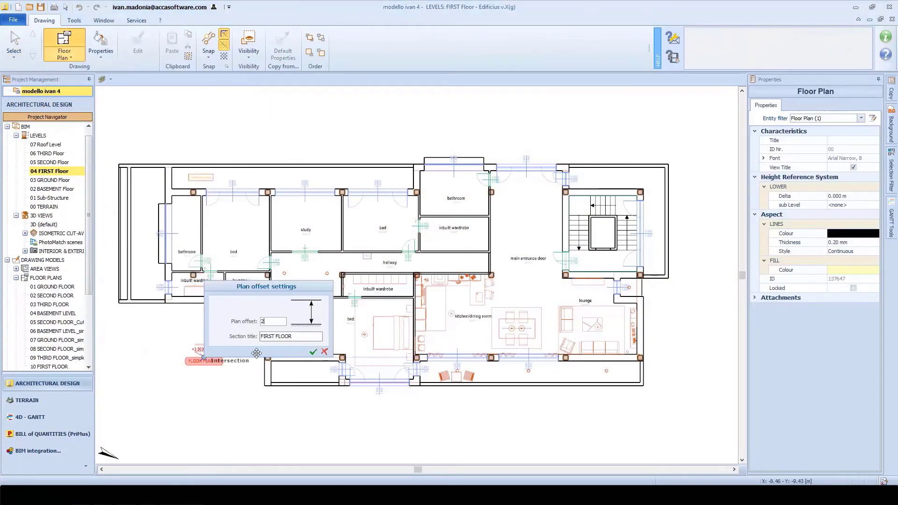
left_click(313, 352)
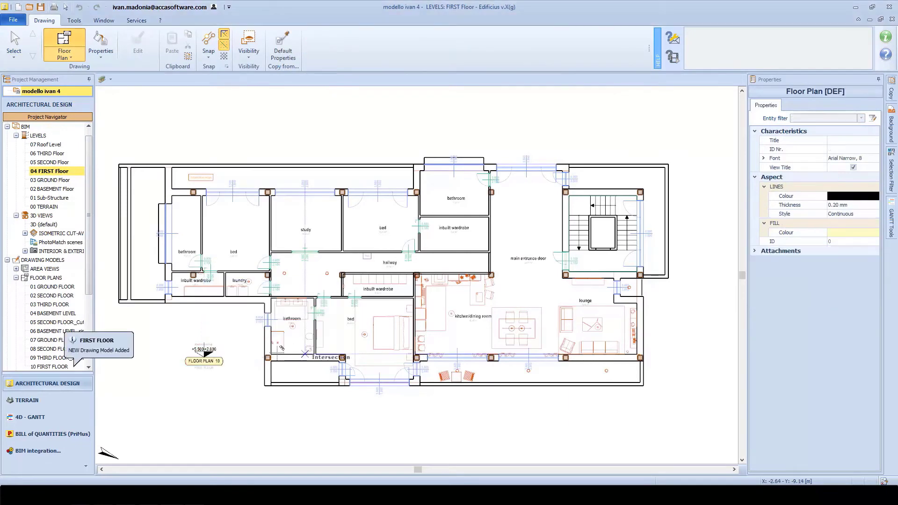
double_click(49, 367)
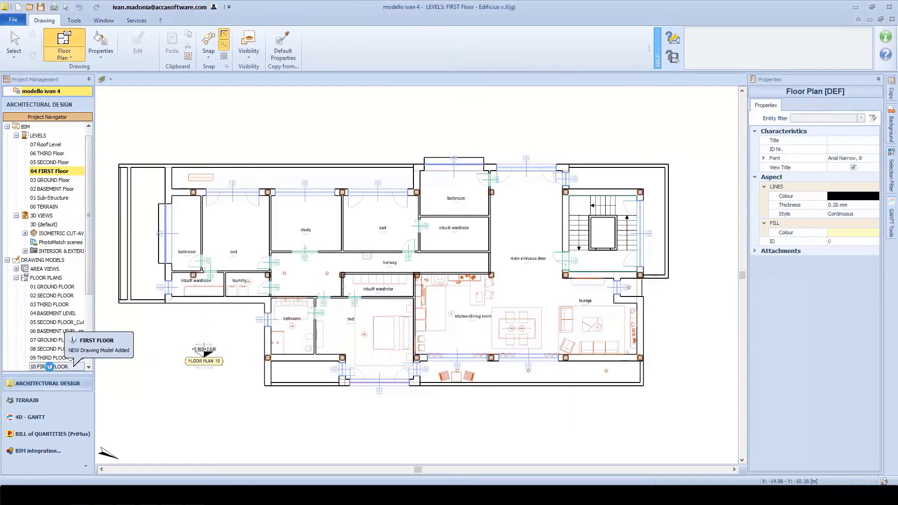
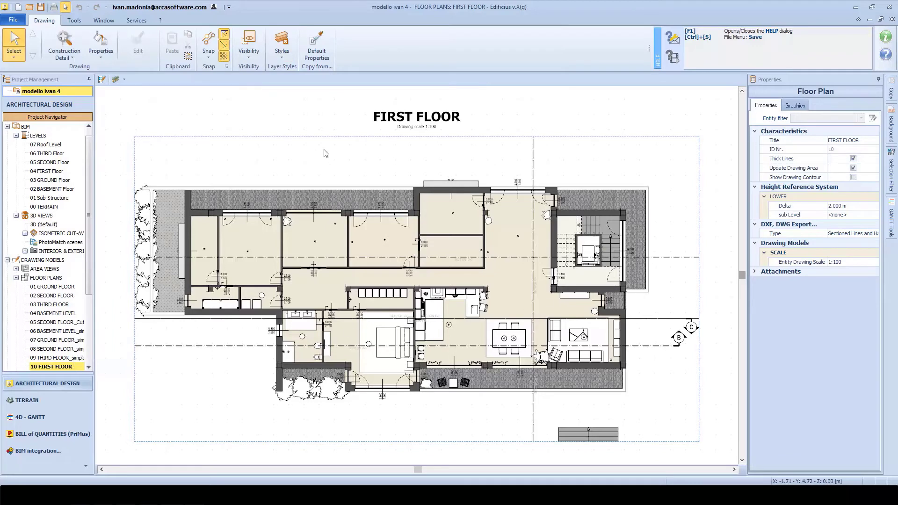
Apply the Sample 2 (minimal) layer style to the FIRST FLOOR plan and examine the upper window up close
left_click(280, 51)
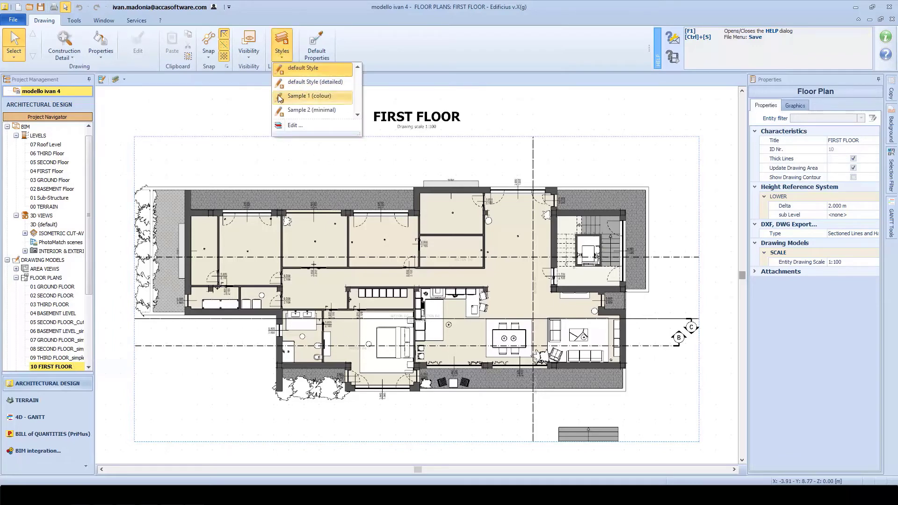
left_click(293, 110)
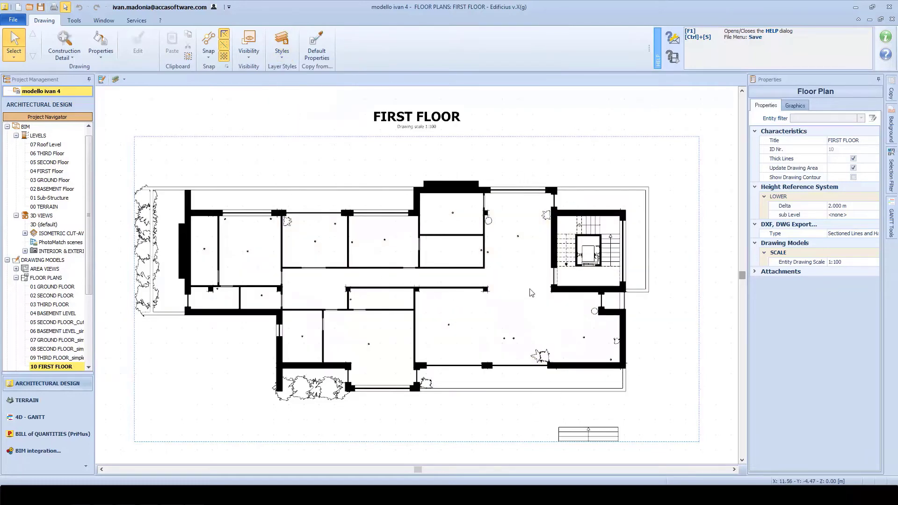
scroll(557, 190, "up", 5)
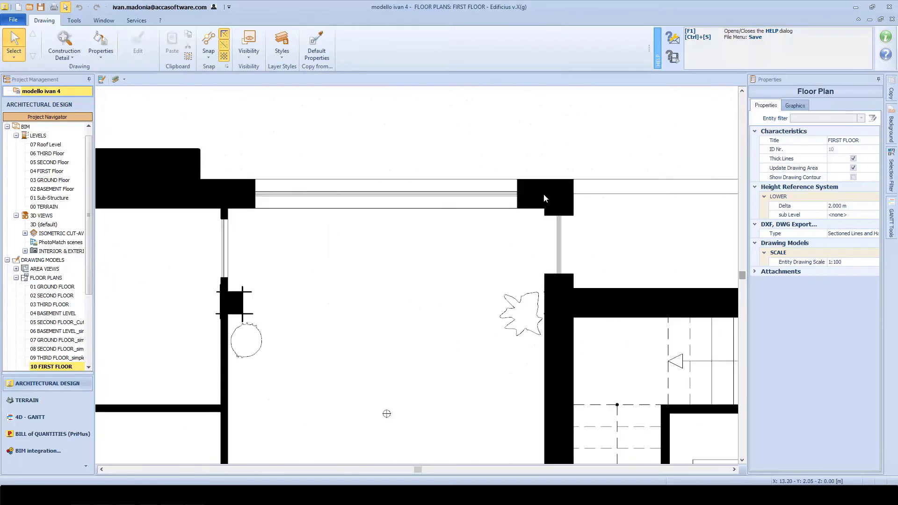
middle_click_drag(344, 200, 372, 204)
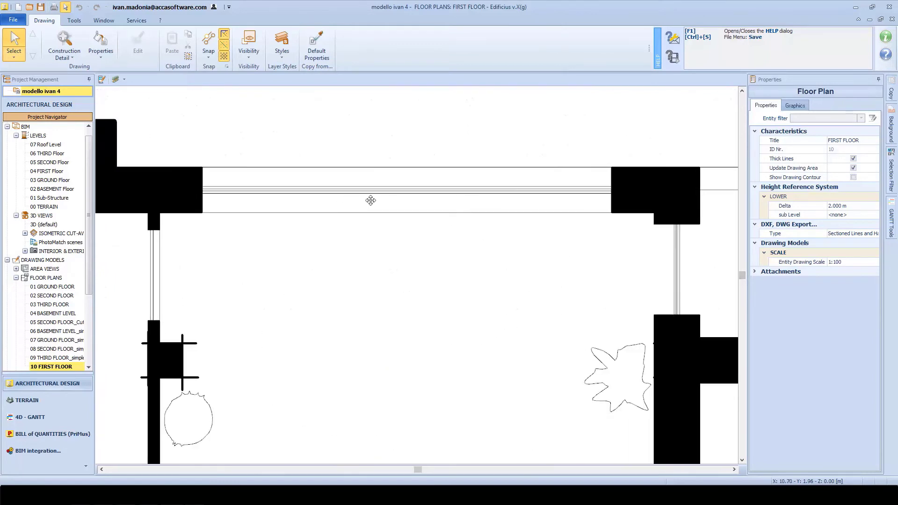
Apply the default Style (detailed) layer style to the FIRST FLOOR plan
left_click(282, 47)
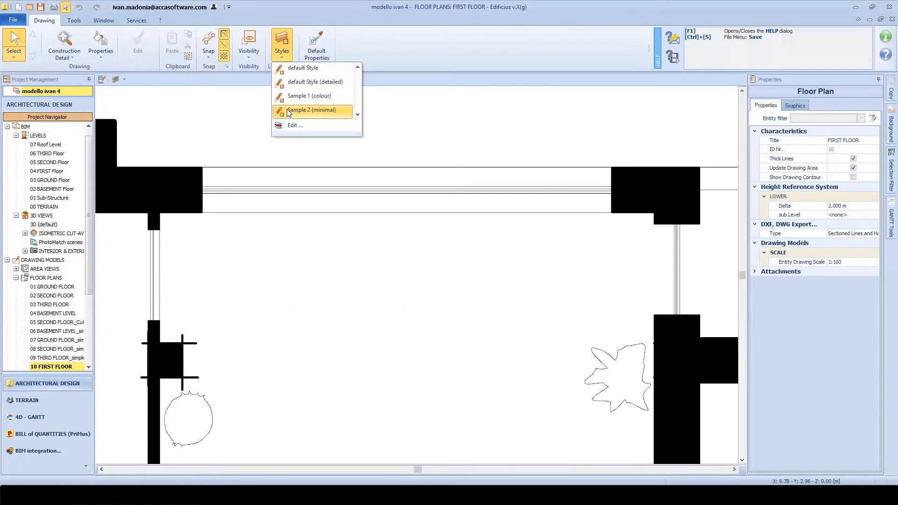
left_click(295, 83)
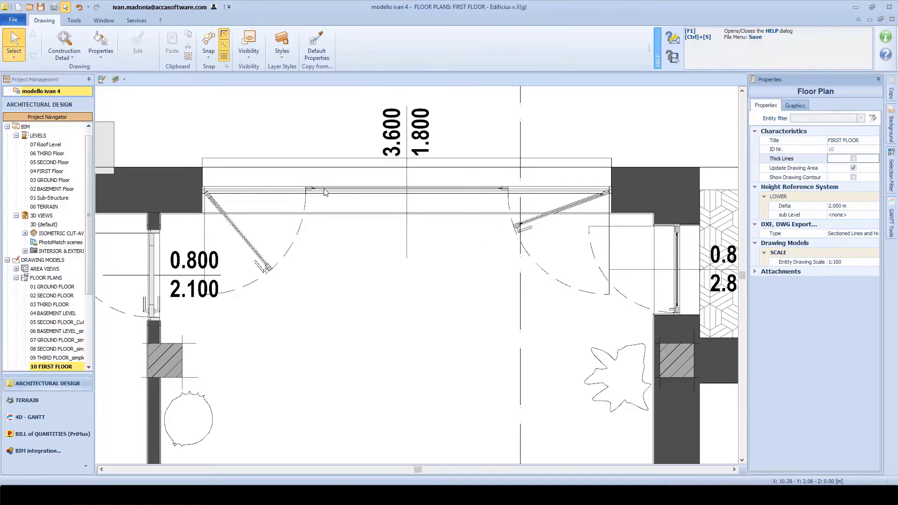
scroll(325, 192, "down", 5)
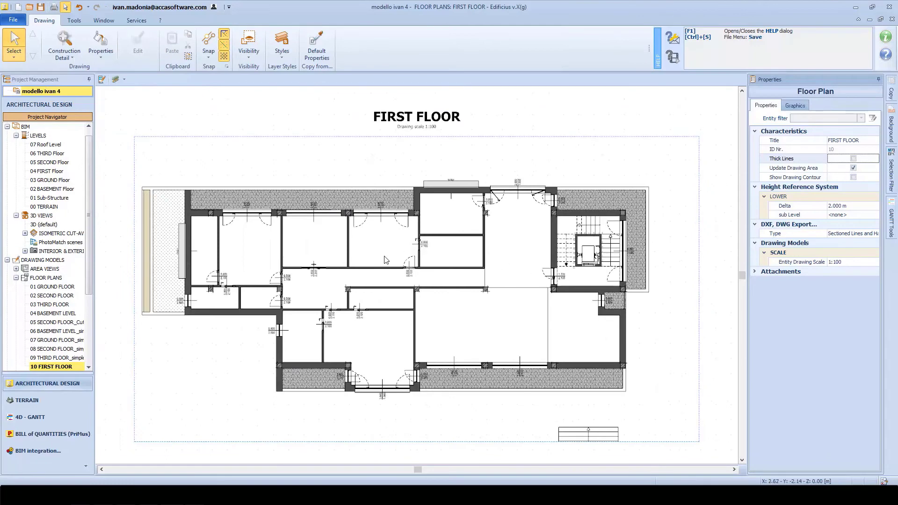
Add internal room dimensions to the lounge and the adjoining kitchen/dining room
left_click(64, 43)
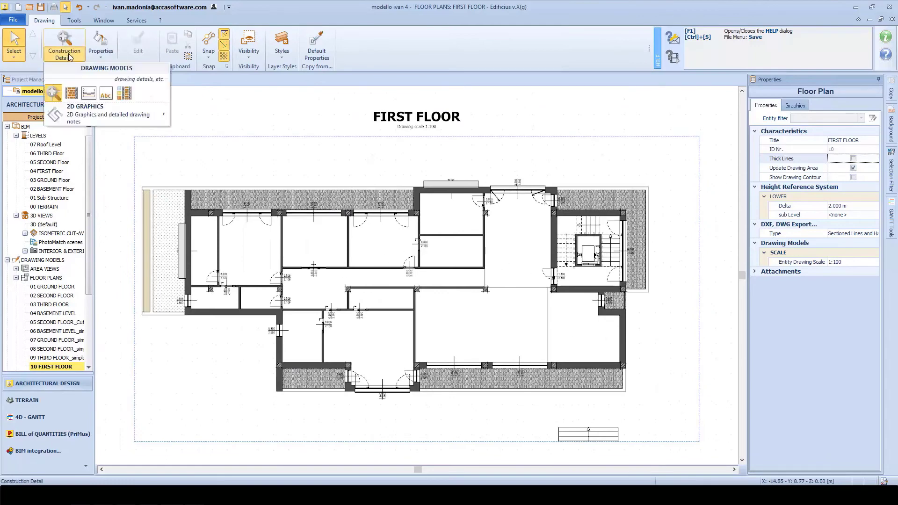
mouse_move(108, 114)
left_click(268, 218)
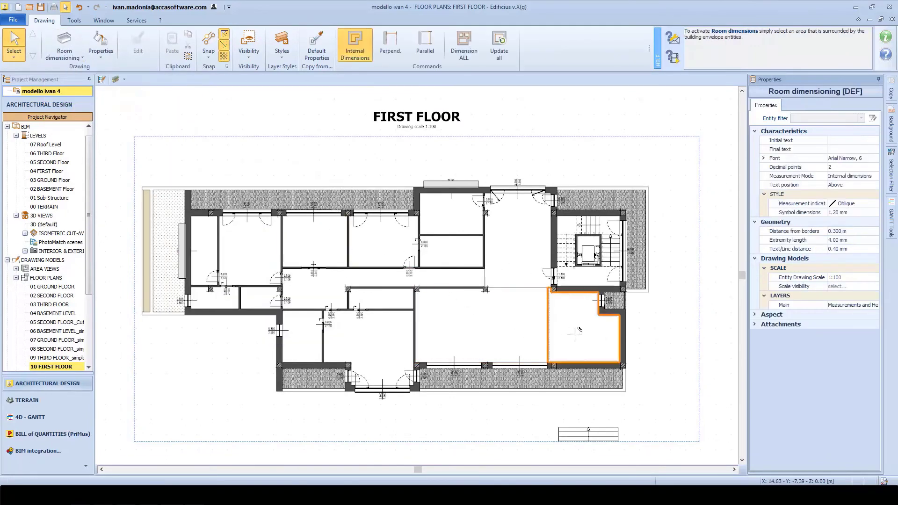
scroll(600, 338, "up", 3)
middle_click_drag(295, 271, 348, 267)
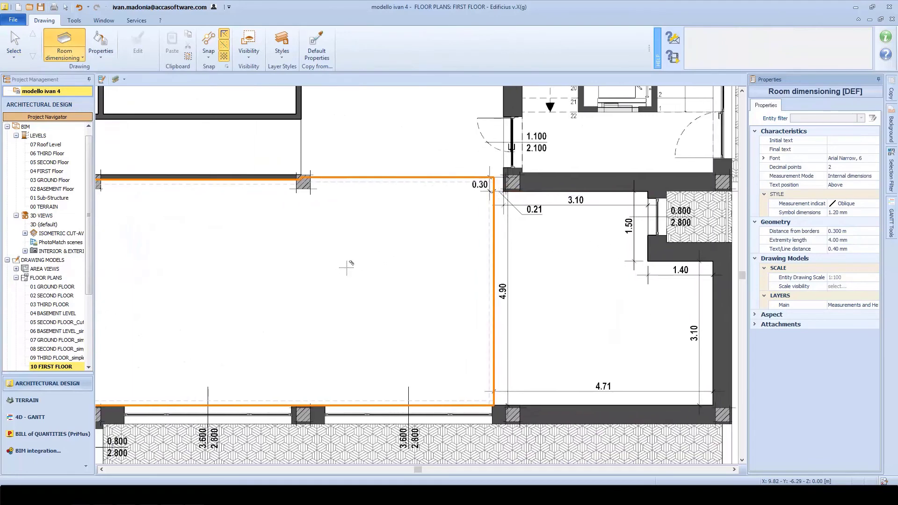
left_click(312, 296)
scroll(312, 298, "down", 1)
middle_click_drag(311, 296, 353, 295)
Dimension all remaining rooms of the FIRST FLOOR plan with internal room dimensions
left_click(65, 39)
left_click(66, 39)
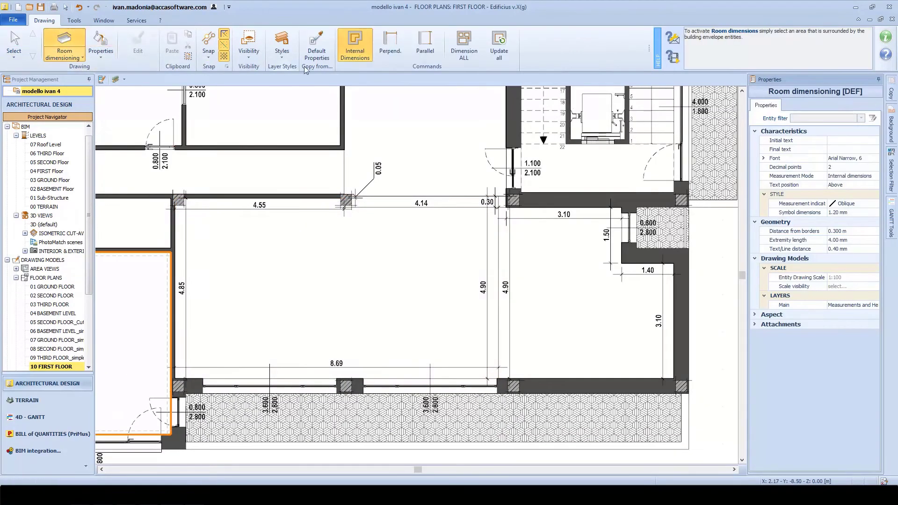
scroll(510, 167, "down", 4)
middle_click_drag(286, 193, 300, 301)
scroll(299, 301, "up", 1)
scroll(440, 290, "down", 1)
Add a point-based linear measurement above the plan, covering the stairwell side with its terrace and the entrance room
left_click(80, 59)
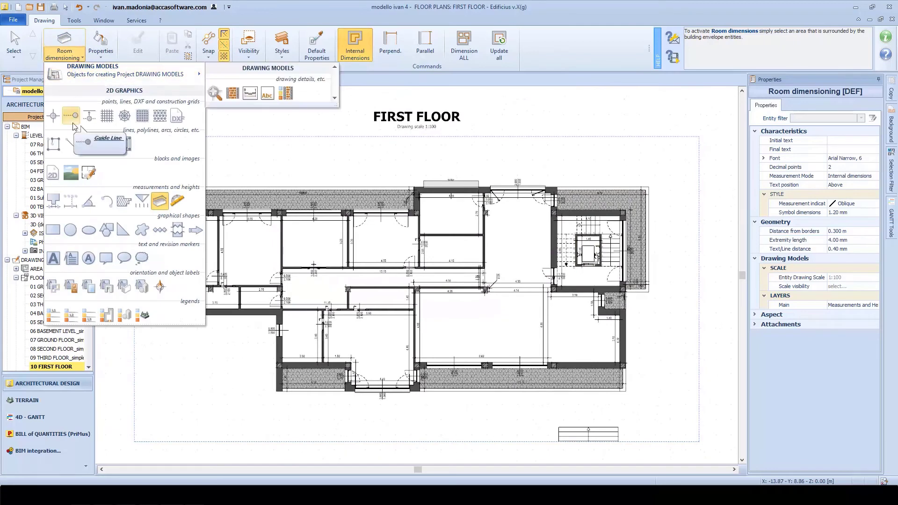
left_click(53, 201)
left_click(131, 154)
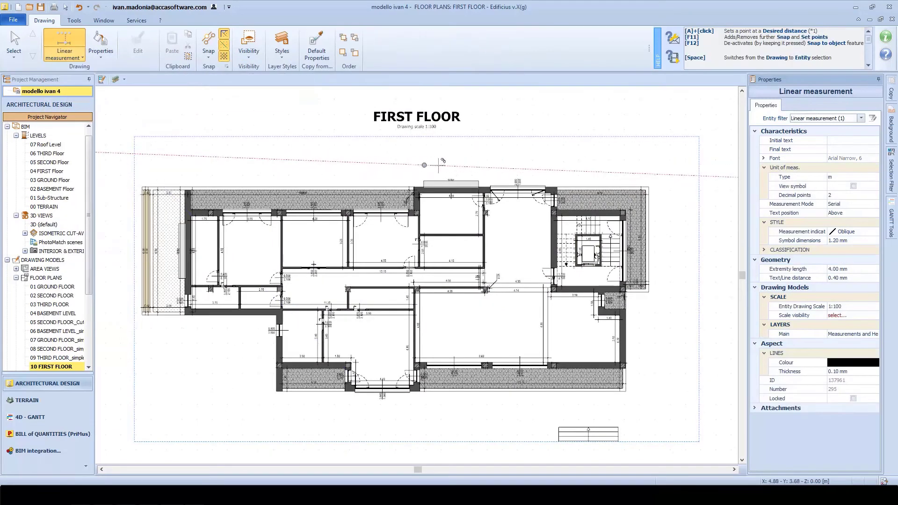
left_click(694, 153)
left_click(655, 176)
scroll(655, 176, "up", 3)
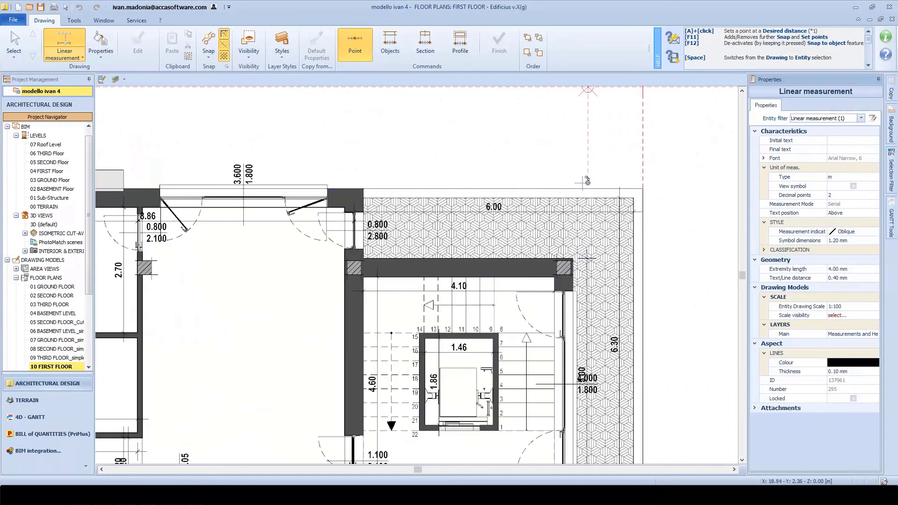
middle_click_drag(361, 140, 361, 204)
middle_click_drag(173, 201, 250, 202)
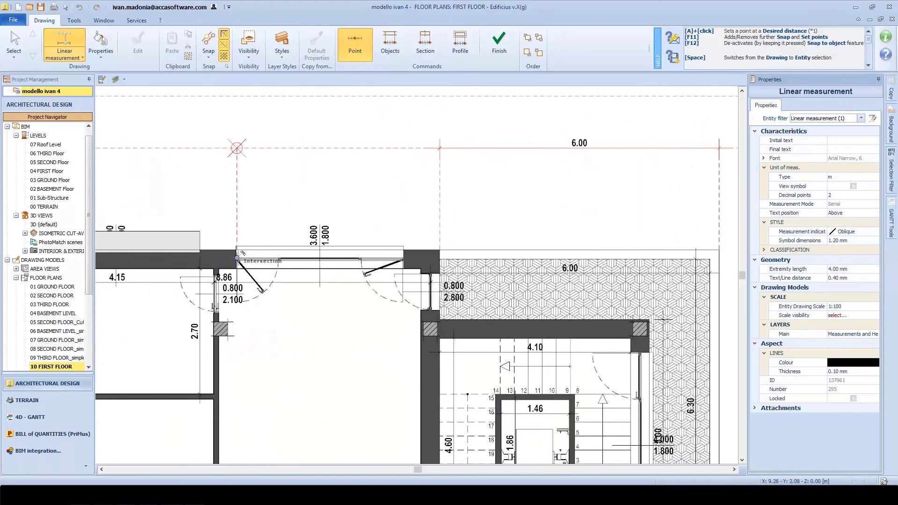
left_click(221, 270)
scroll(610, 152, "down", 2)
scroll(613, 156, "down", 3)
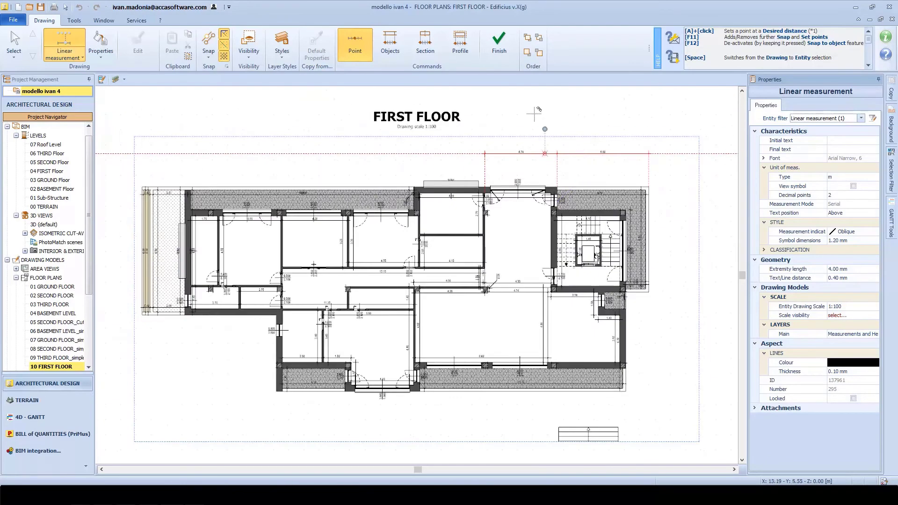
left_click(499, 42)
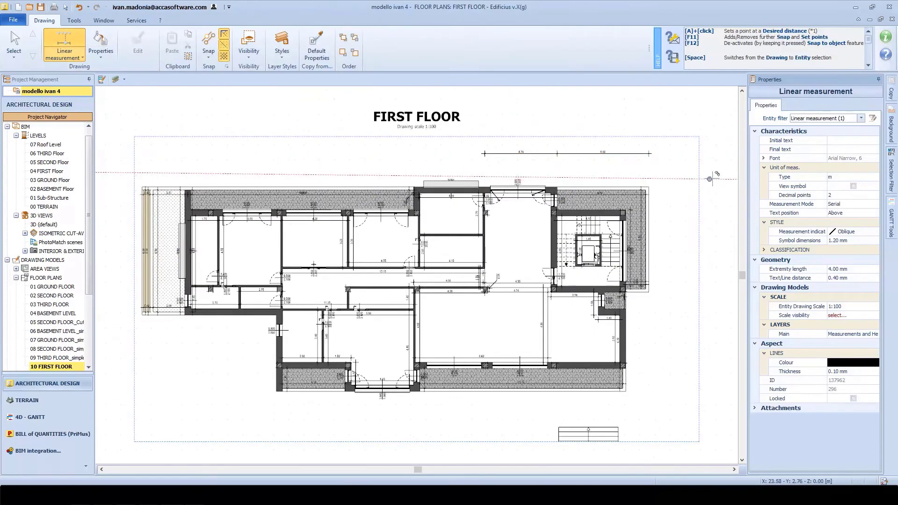
Add a section-based linear measurement string across the full upper side of the plan, below the first dimension line
left_click(636, 172)
left_click(426, 44)
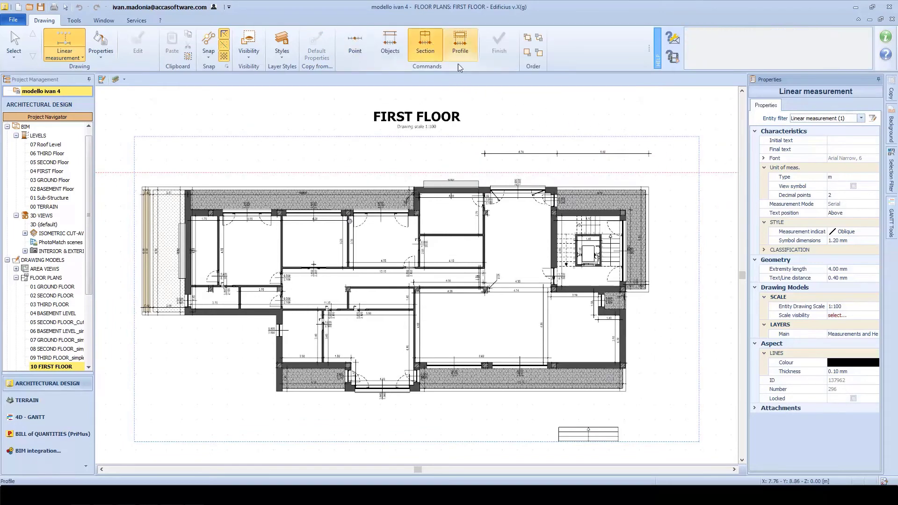
left_click(141, 174)
scroll(137, 168, "up", 1)
left_click(499, 45)
scroll(151, 172, "up", 2)
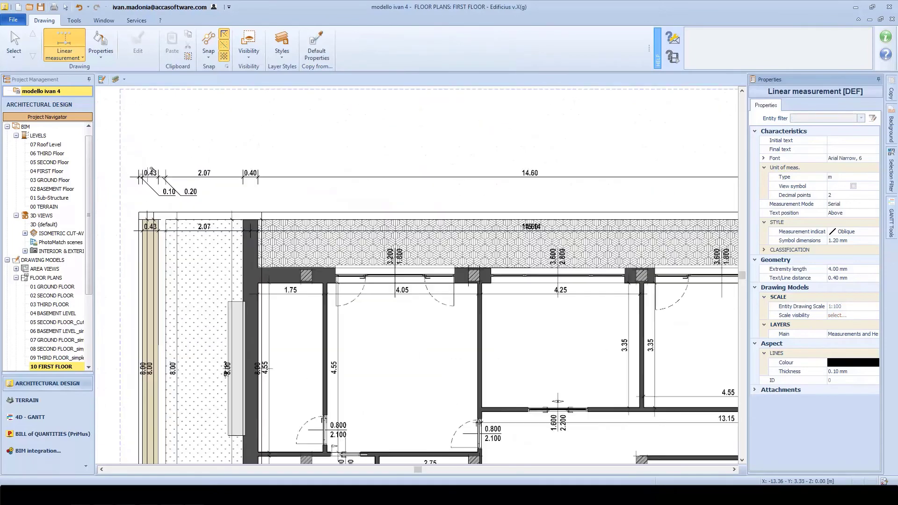
scroll(418, 179, "down", 5)
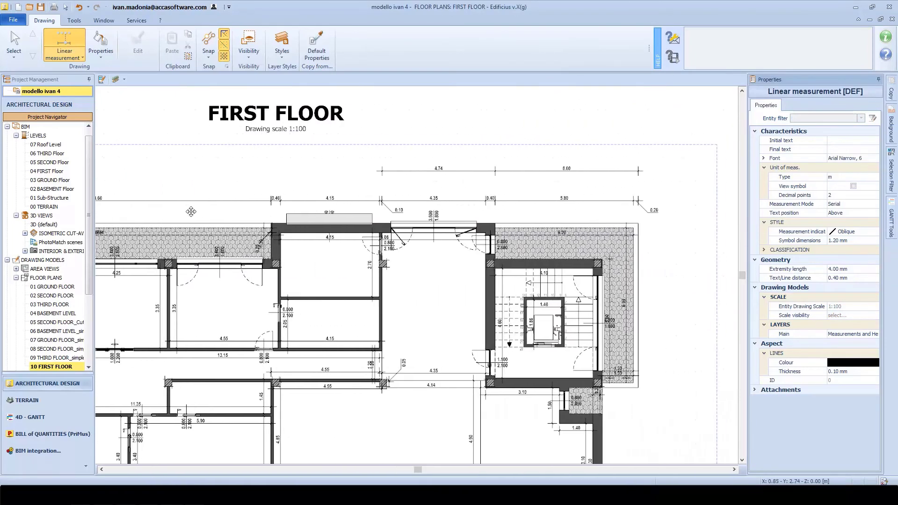
left_click(13, 37)
Place a five-segment drawing scale below the plan and a 1:25 material layers detail of the lower-left outer wall
left_click(64, 46)
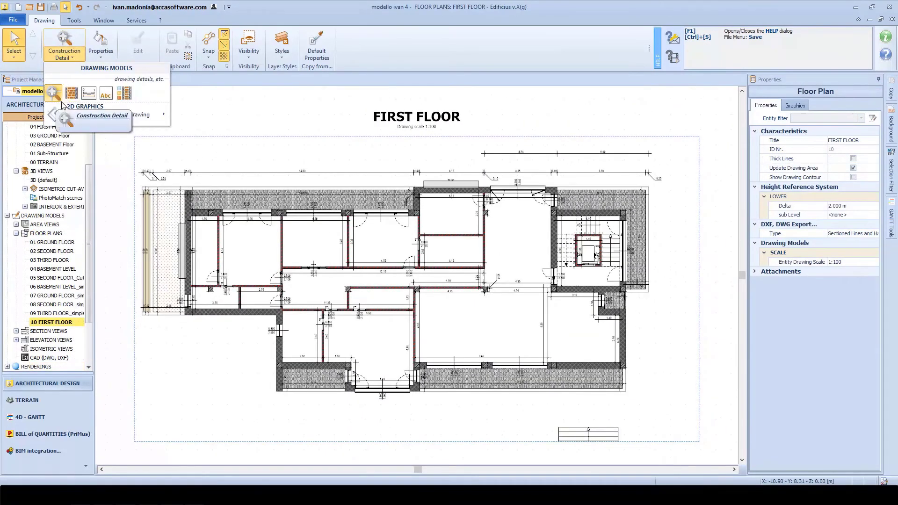
left_click(89, 94)
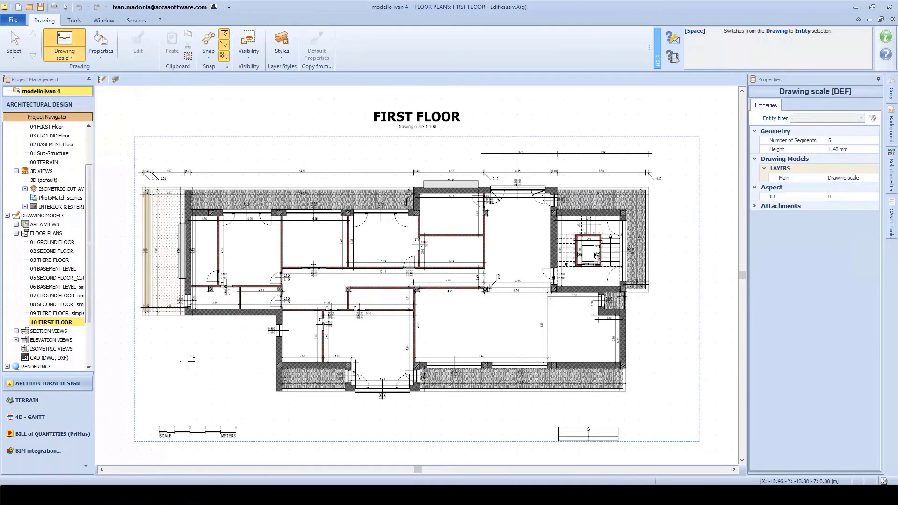
left_click(64, 47)
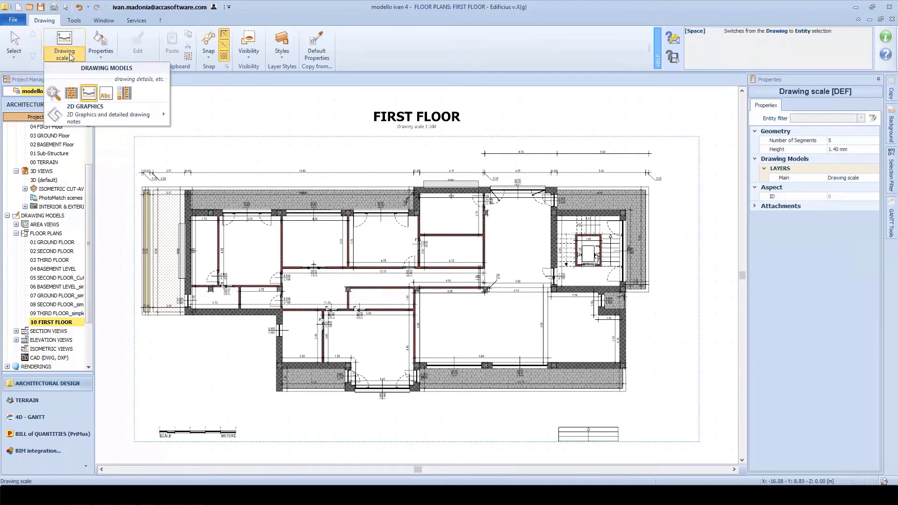
left_click(74, 95)
left_click(214, 308)
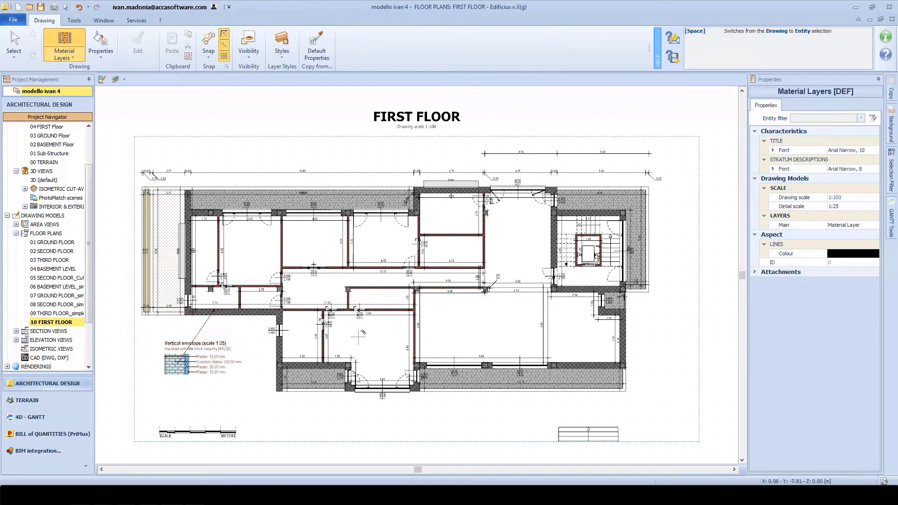
Place a Material Layers Legend at detail scale 1:25 beside the stairwell end of the plan
left_click(65, 47)
left_click(104, 94)
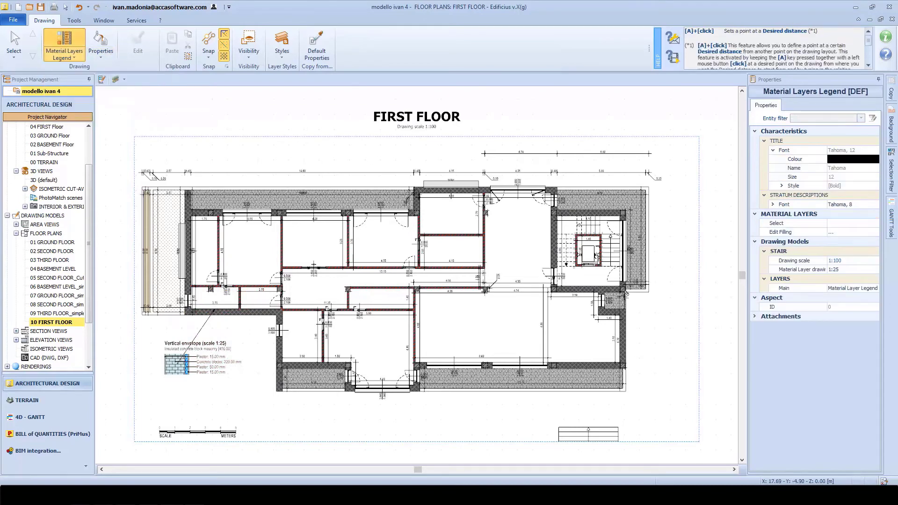
middle_click_drag(632, 302, 420, 319)
left_click(450, 207)
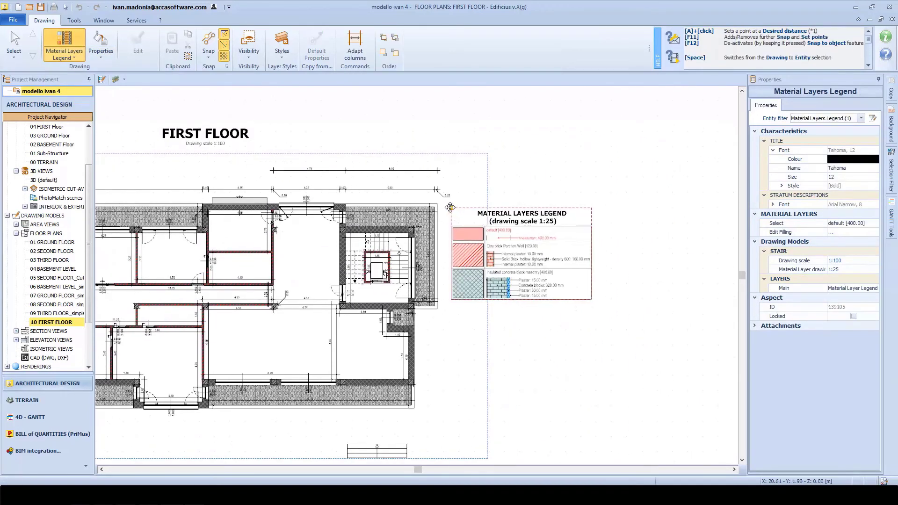
scroll(506, 343, "down", 1)
middle_click_drag(457, 338, 553, 295)
middle_click(552, 295)
middle_click(552, 296)
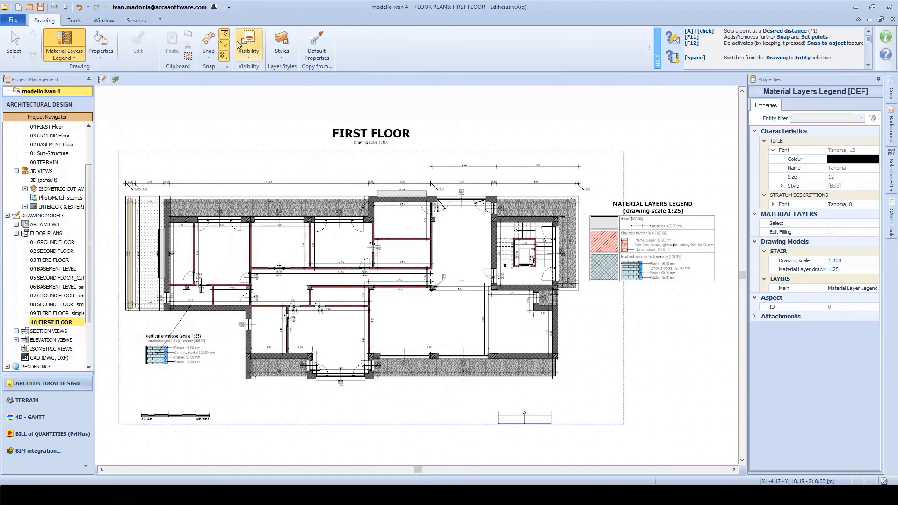
Apply the default Style layer style to the FIRST FLOOR plan
left_click(281, 45)
left_click(303, 68)
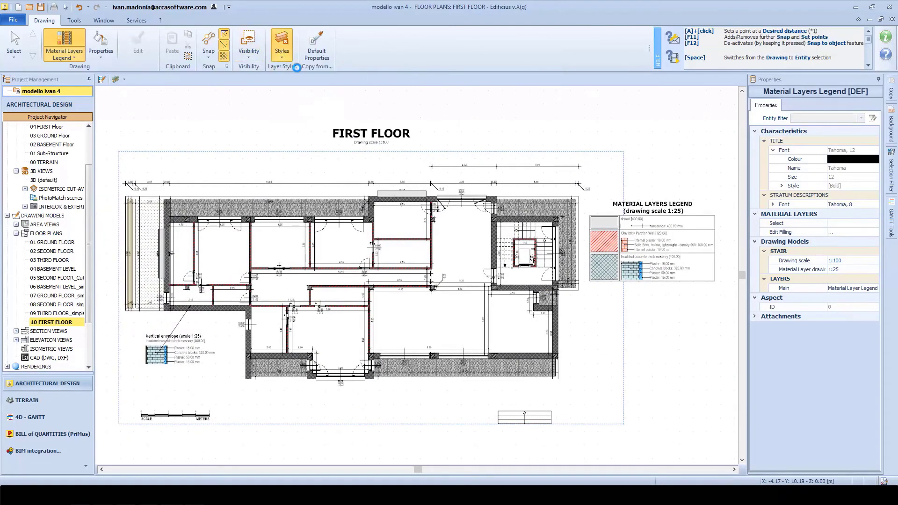
Turn off drawing area updating and turn on material colours for the FIRST FLOOR plan
scroll(394, 243, "up", 5)
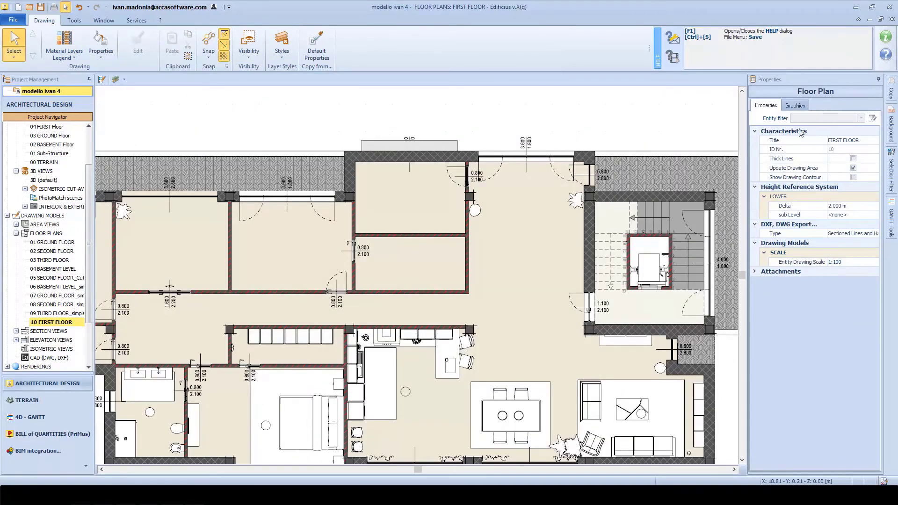
left_click(854, 169)
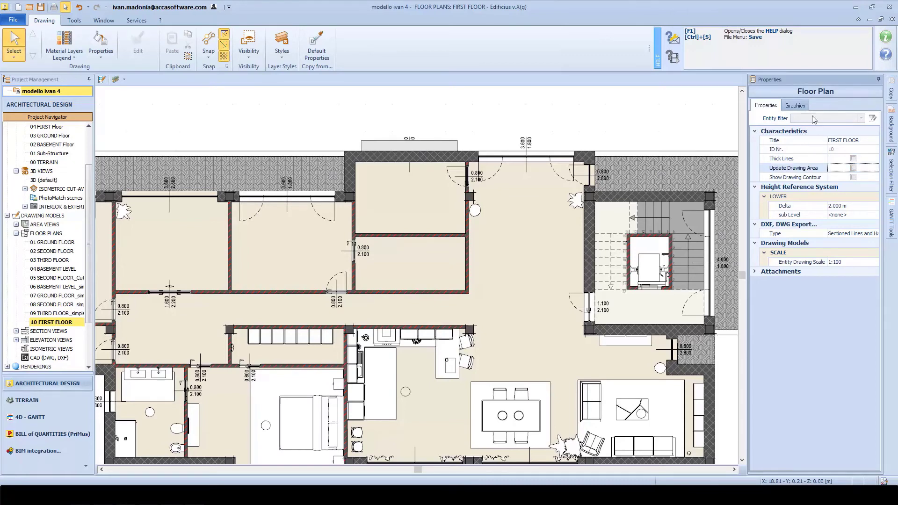
left_click(796, 106)
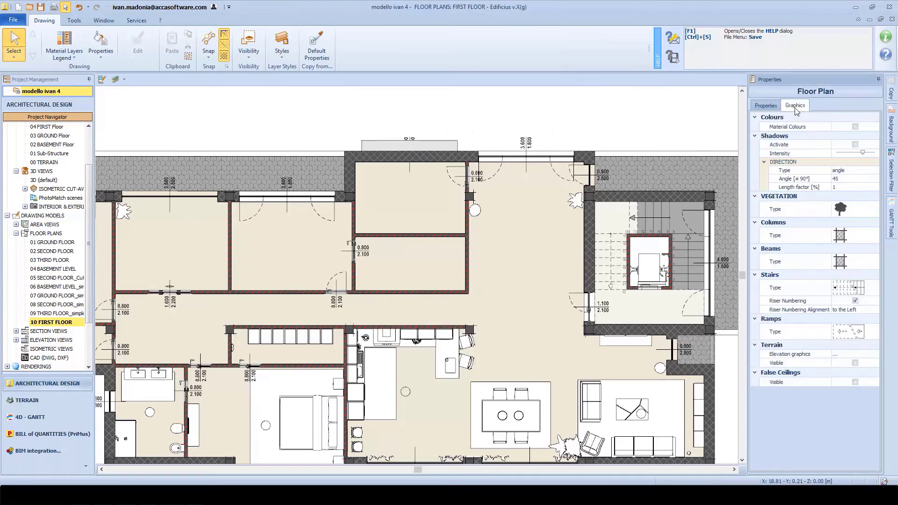
left_click(856, 127)
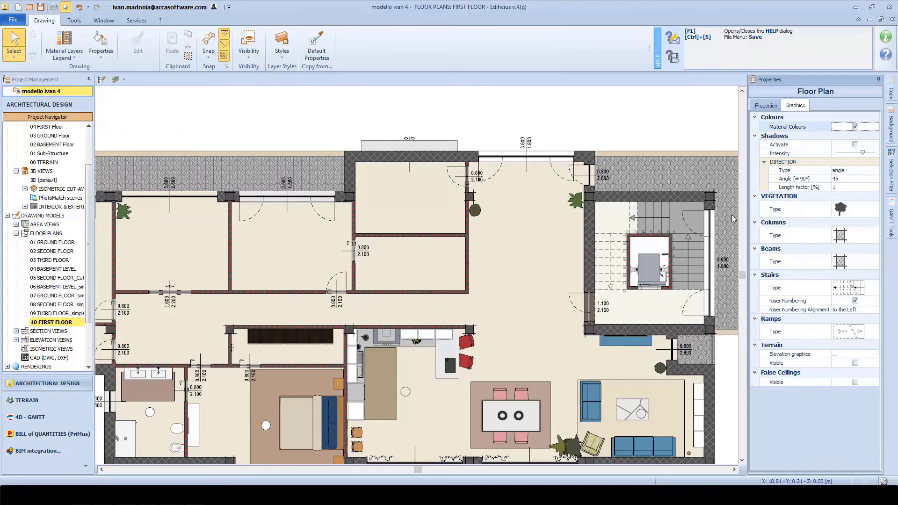
Activate shadows on the FIRST FLOOR plan and lower their intensity
middle_click_drag(578, 283, 554, 231)
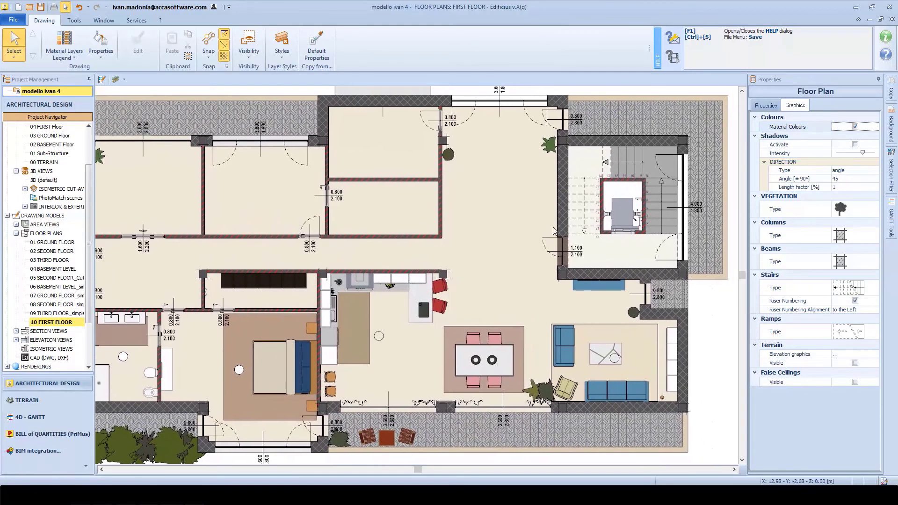
left_click(855, 144)
scroll(276, 218, "down", 3)
middle_click_drag(276, 218, 401, 253)
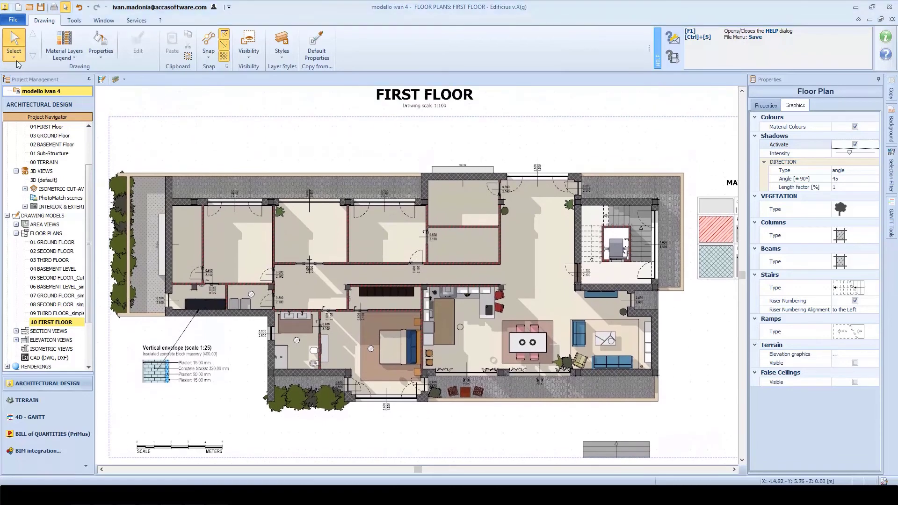
On the FIRST Floor level, draw a section line across the building's depth through the stairs and lounge, looking toward the lift
scroll(41, 192, "up", 2)
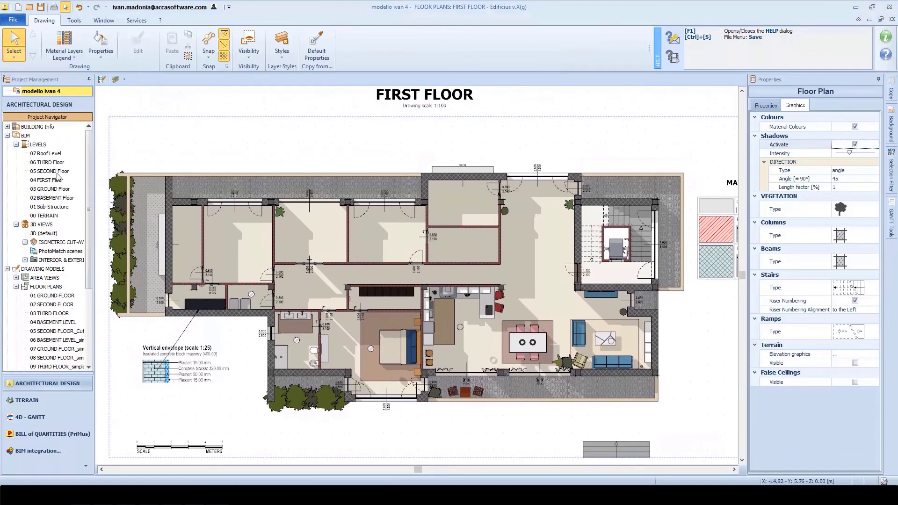
double_click(55, 180)
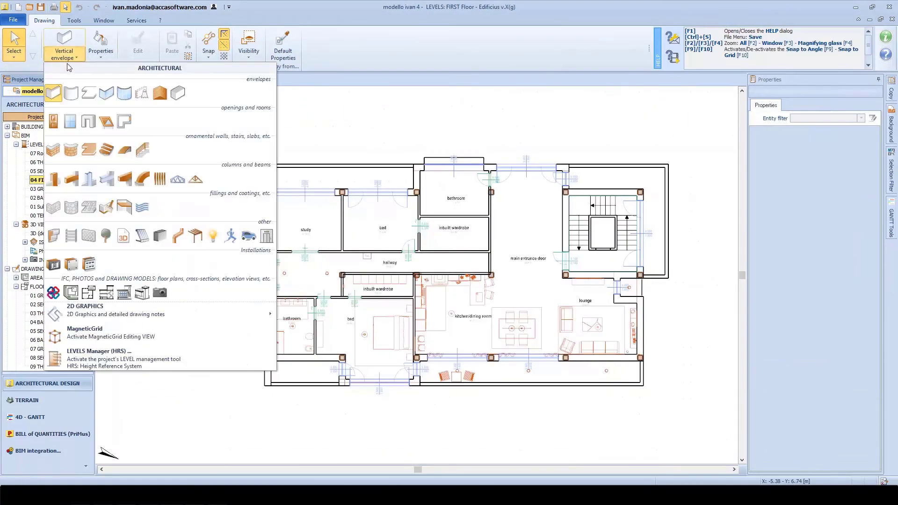
left_click(105, 292)
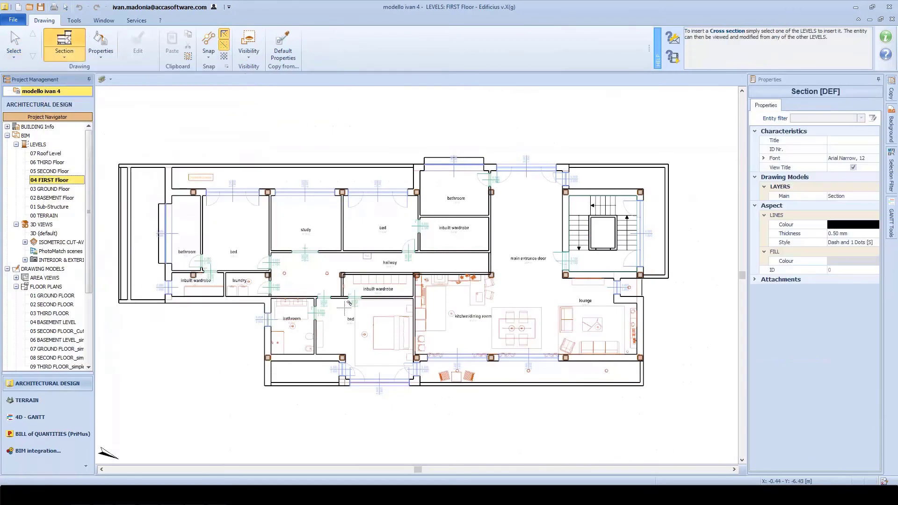
left_click(577, 133)
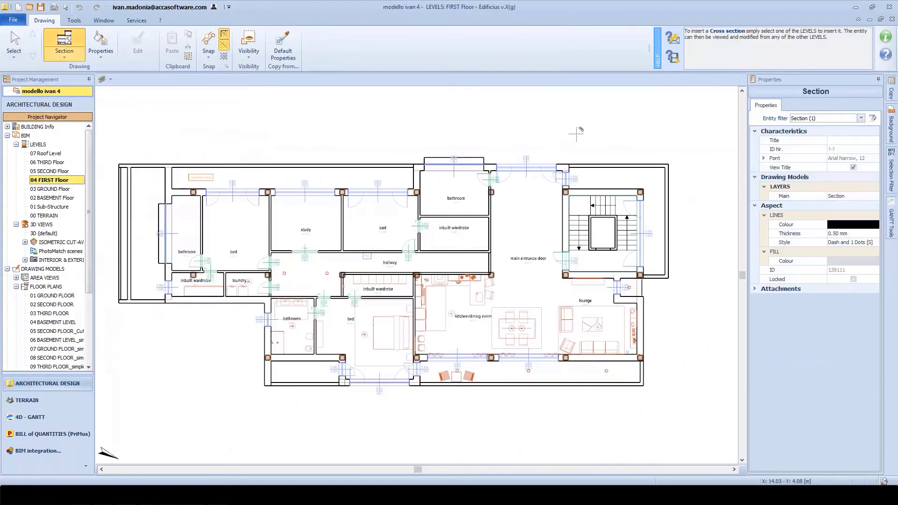
left_click(577, 413)
key("space")
left_click(574, 320)
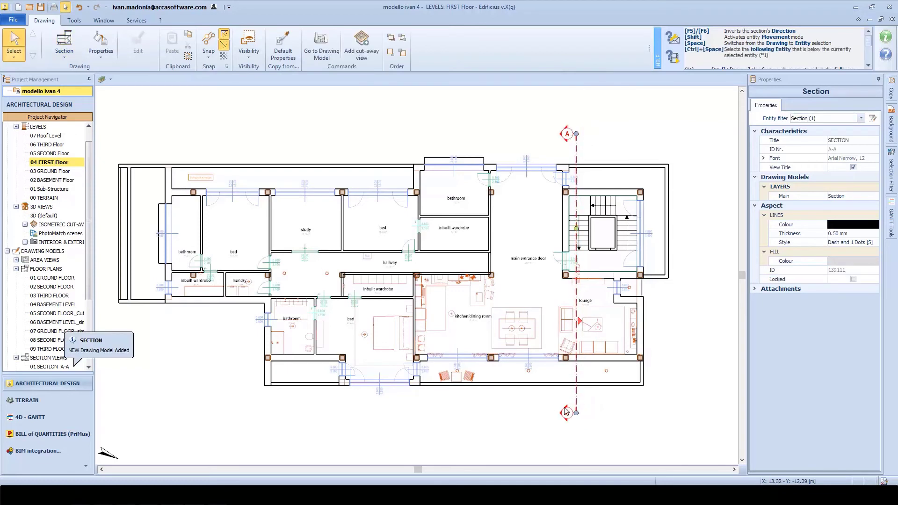
Draw a second section line along the building's full length through the bedroom, kitchen/dining room and lounge
left_click(64, 45)
left_click(138, 342)
left_click(684, 341)
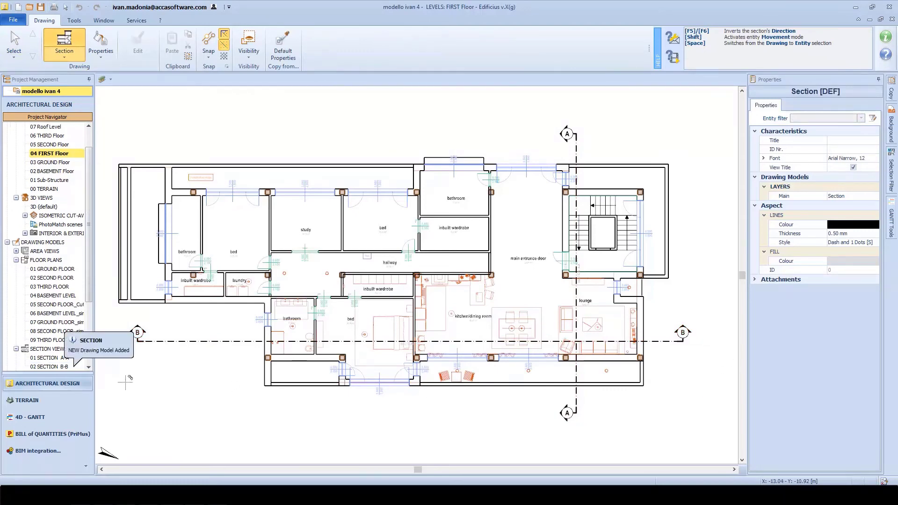
Open the SECTION A-A drawing and apply a layer style to it
double_click(58, 359)
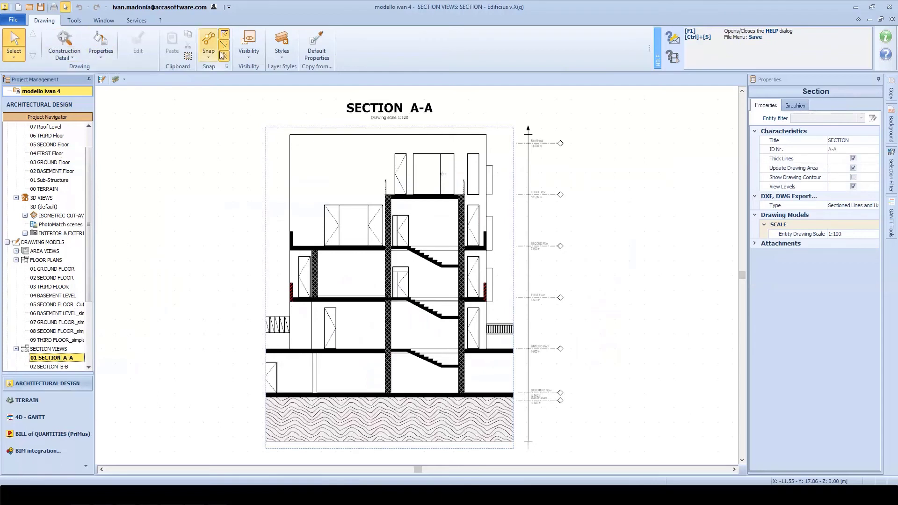
left_click(279, 54)
left_click(286, 69)
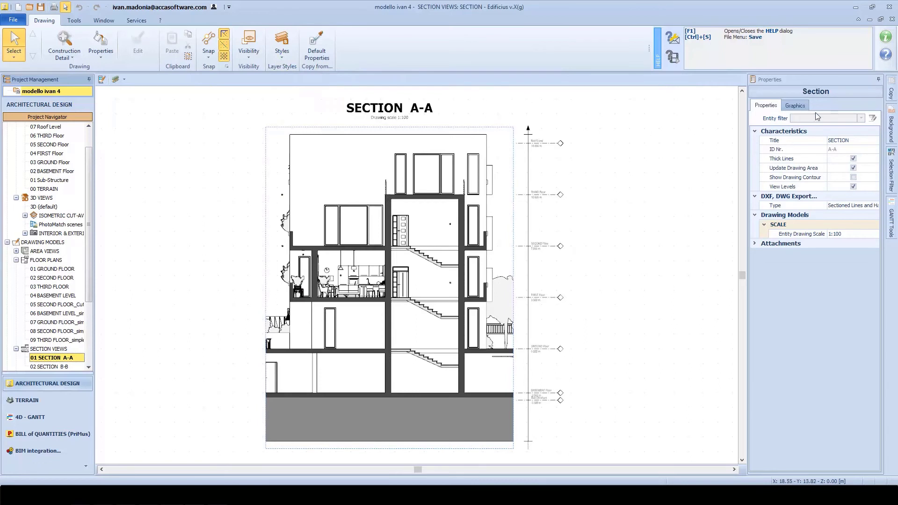
Turn on material colours and shadows for SECTION A-A and reduce the shadow intensity
left_click(797, 106)
left_click(852, 127)
left_click(852, 144)
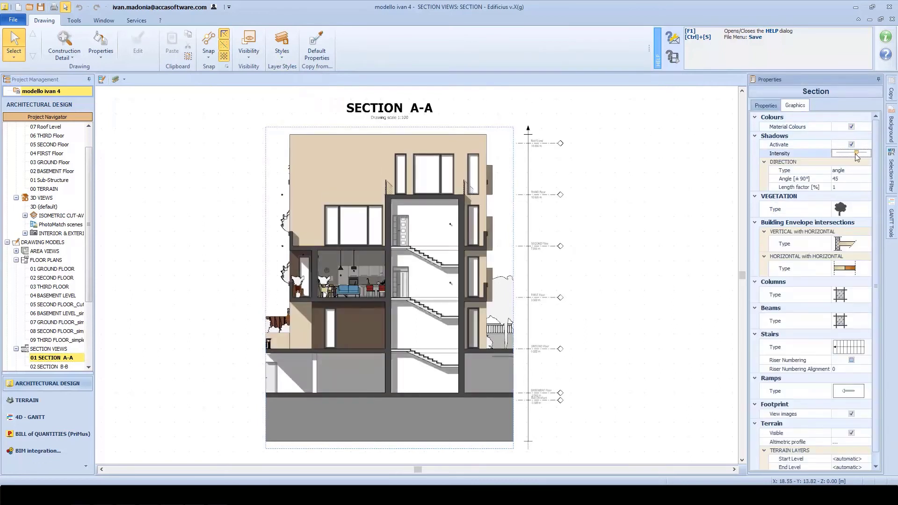
left_click_drag(854, 157, 847, 157)
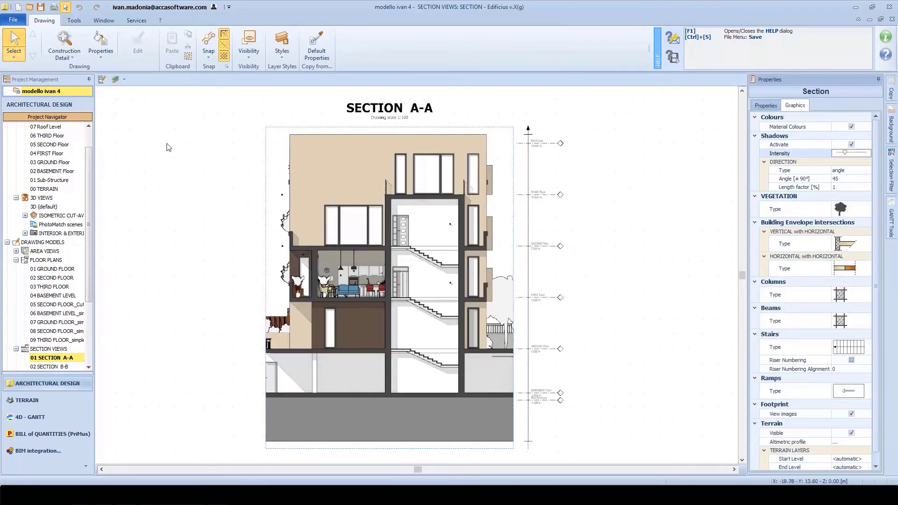
Open the SECTION B-B drawing and turn on its material colours and shadows
double_click(51, 367)
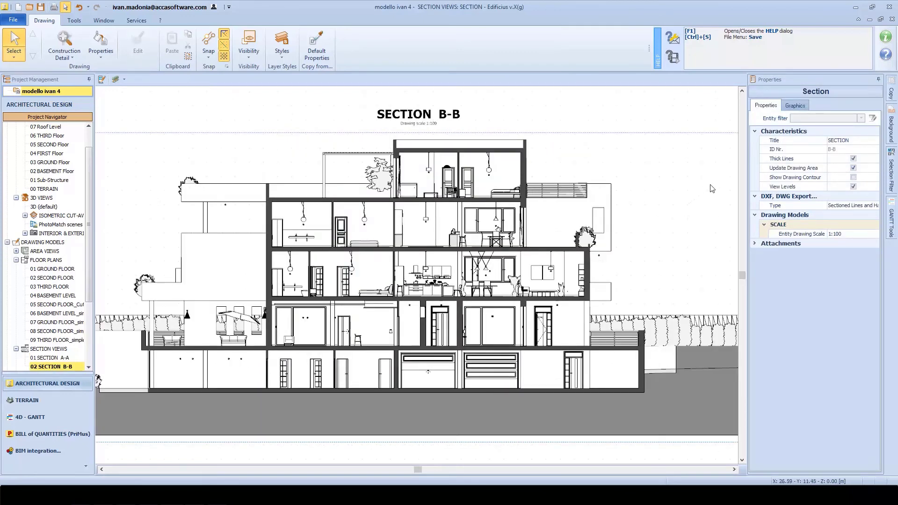
left_click(796, 105)
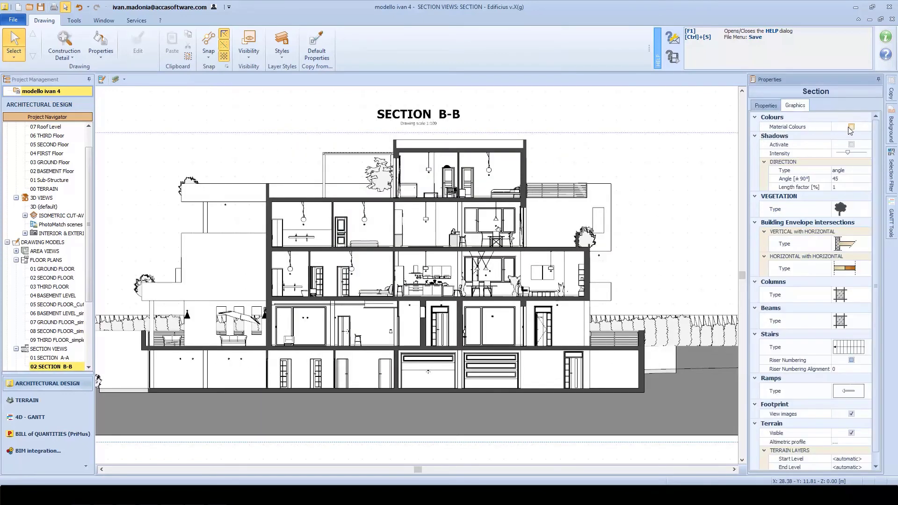
left_click(852, 145)
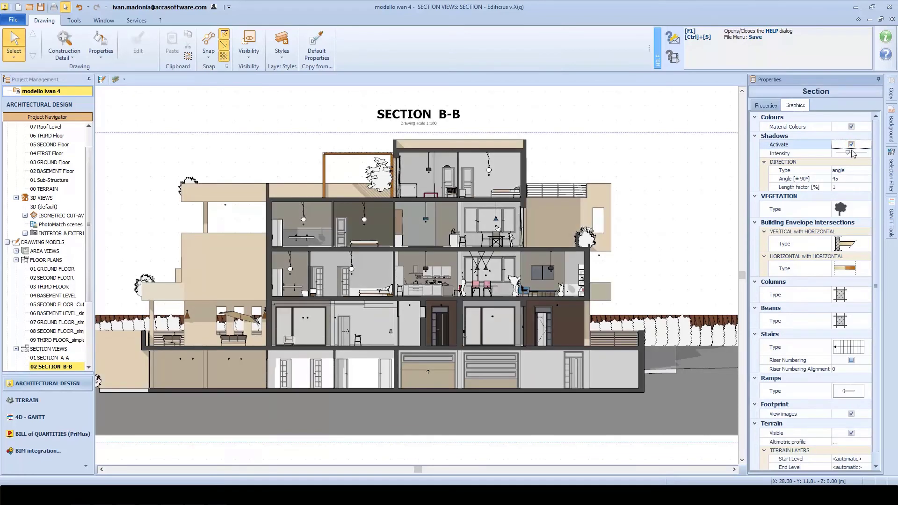
Set the vegetation type of SECTION B-B to Realistic Image with the Nessuno effect
left_click(848, 211)
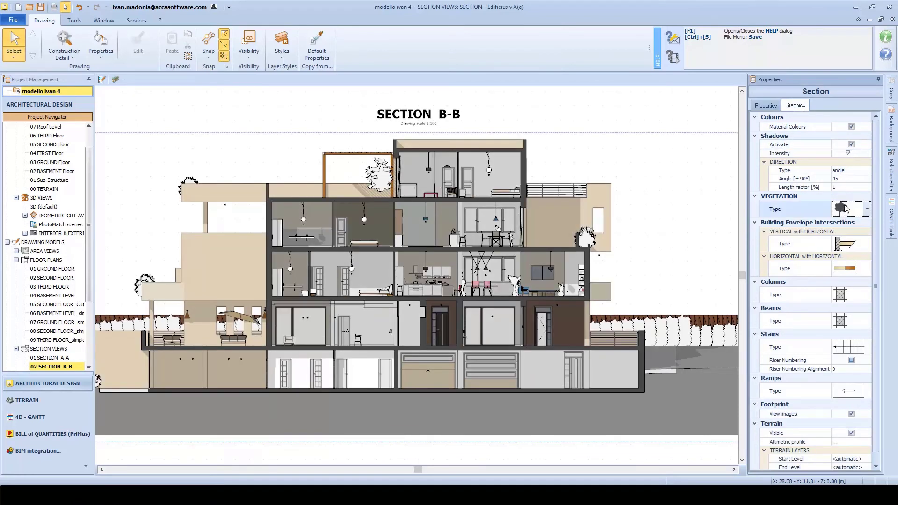
left_click(867, 209)
mouse_move(824, 237)
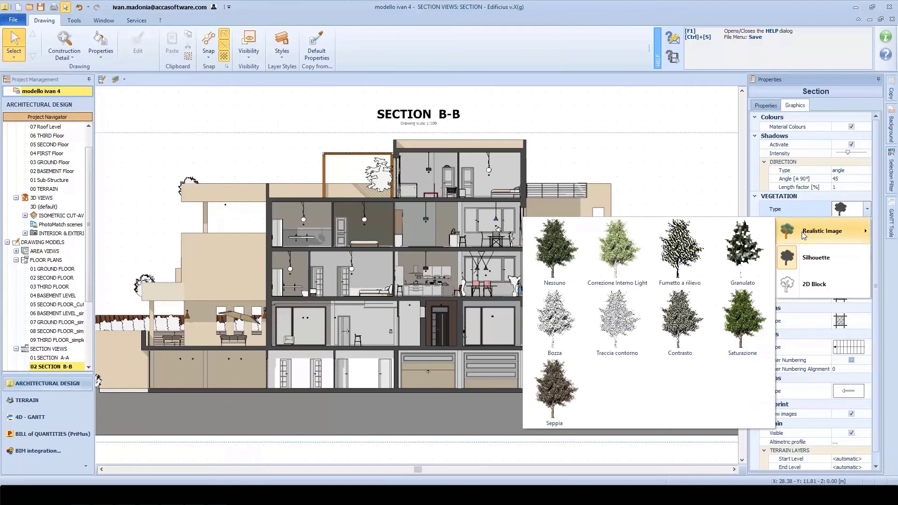
left_click(582, 244)
Open elevation drawing 02 PERSPECTIVE VIEW, followed by 03 PERSPECTIVE VIEW
left_click_drag(87, 258, 87, 301)
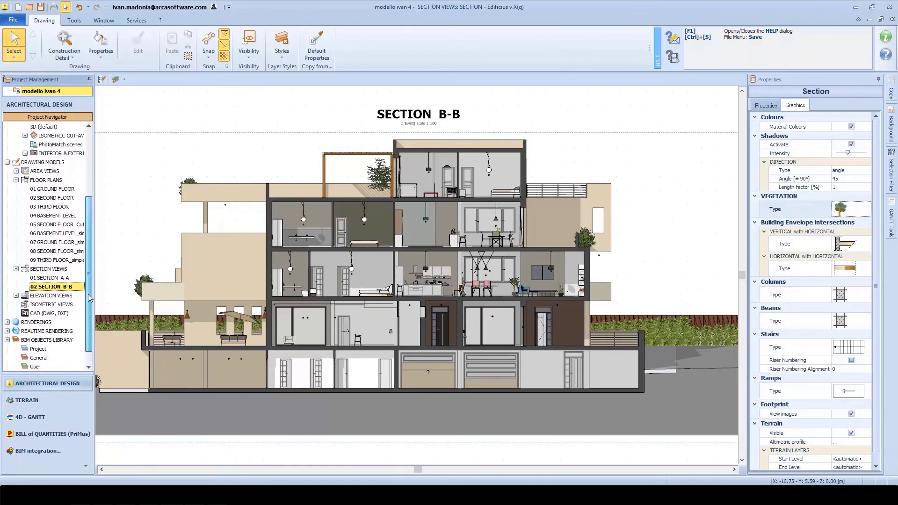
left_click(16, 296)
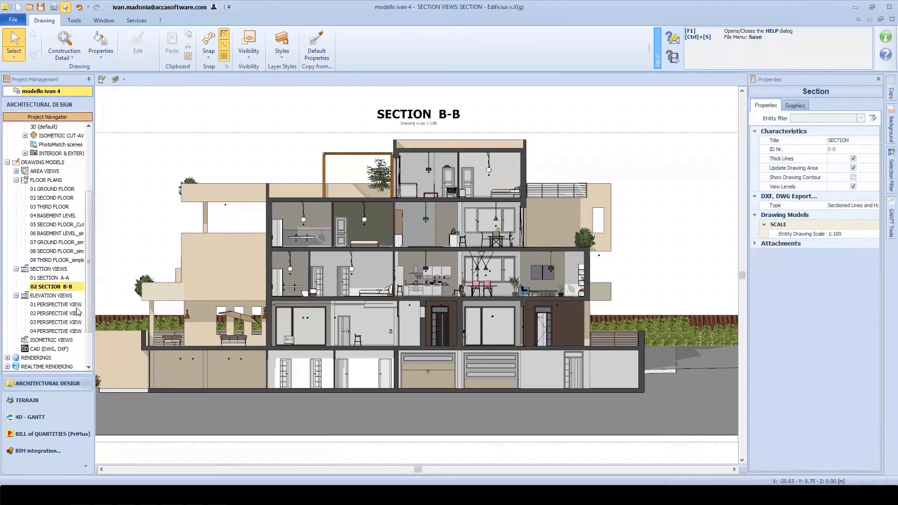
double_click(72, 313)
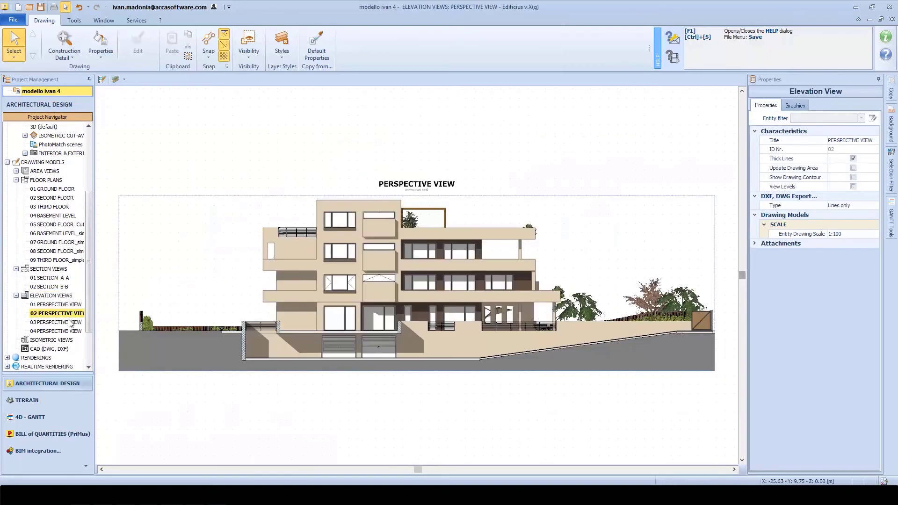
double_click(71, 322)
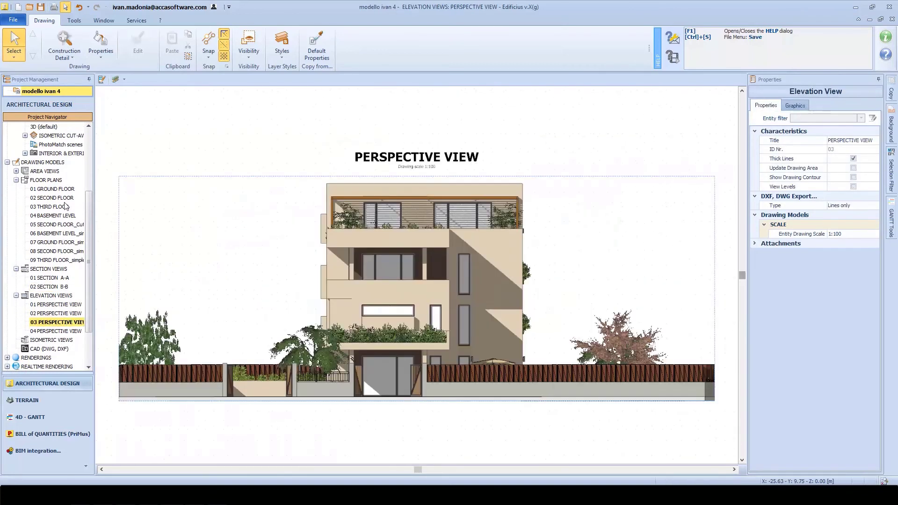
Tile the 03 PERSPECTIVE VIEW elevation side by side with the 3D view and make the 3D view active
left_click(103, 20)
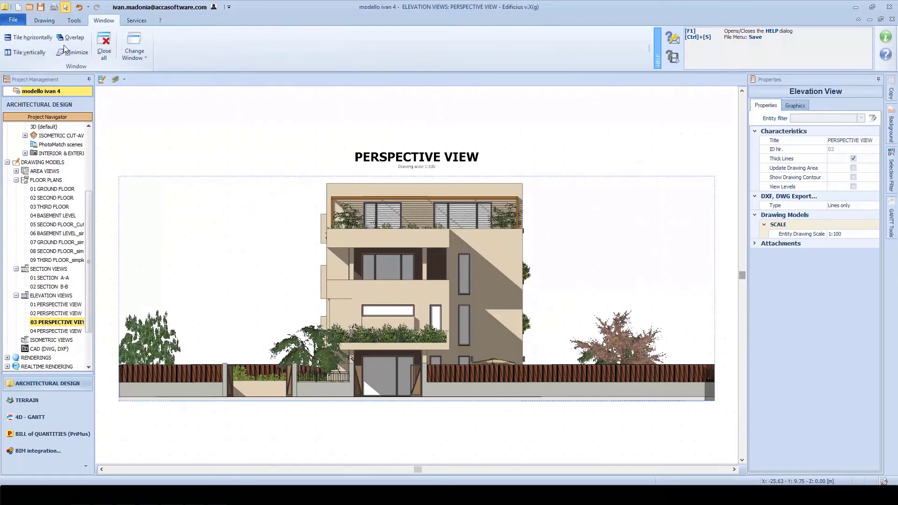
left_click(34, 40)
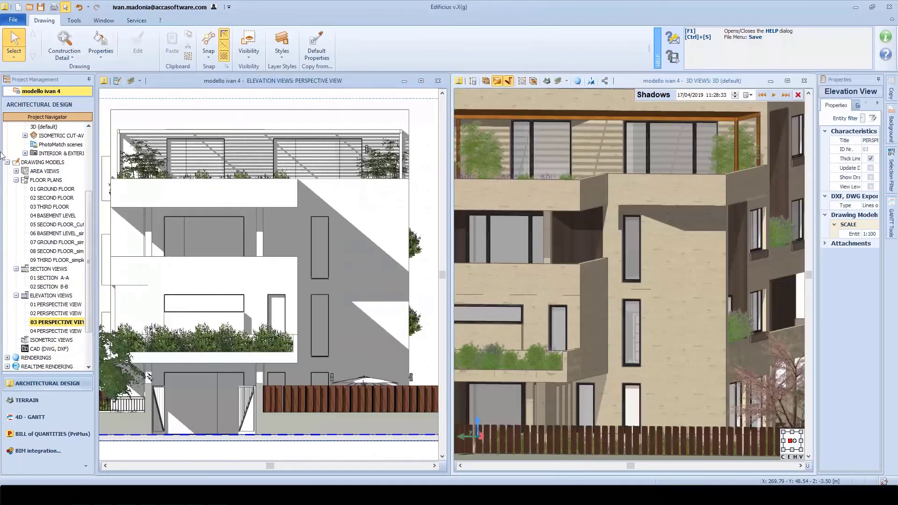
left_click(644, 373)
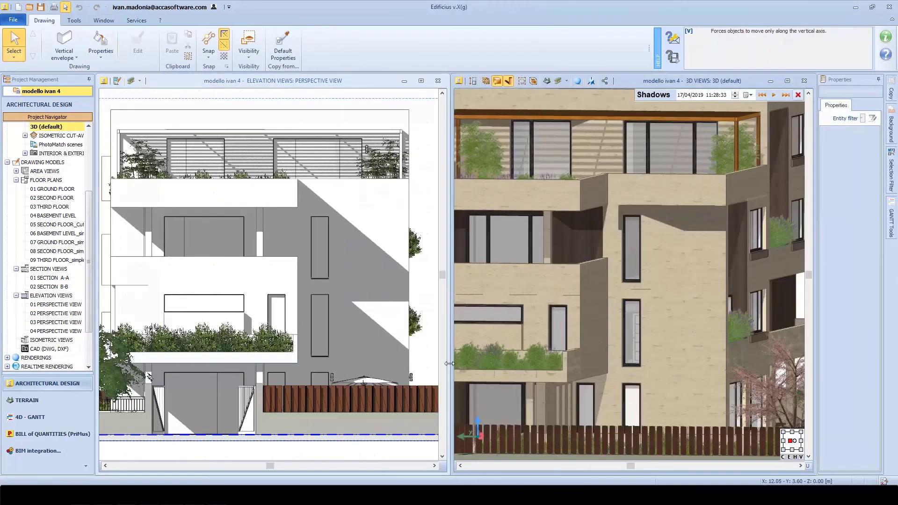
Widen and shorten the middle narrow window on the facade in the 3D view
left_click(634, 361)
left_click_drag(641, 366, 664, 363)
left_click_drag(663, 296, 639, 335)
key("Escape")
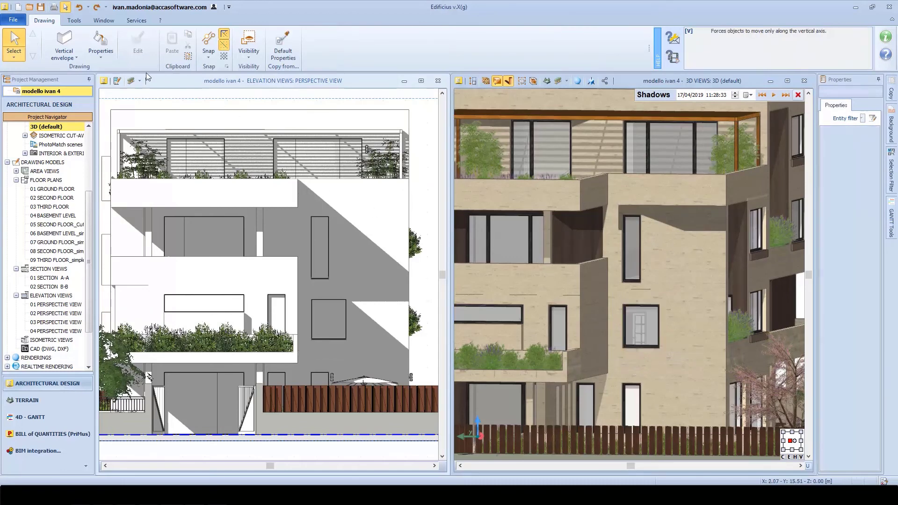
With model editing active in the elevation, resize the upper narrow window to about 1.58 by 1.54 m and move it up the facade
left_click(117, 80)
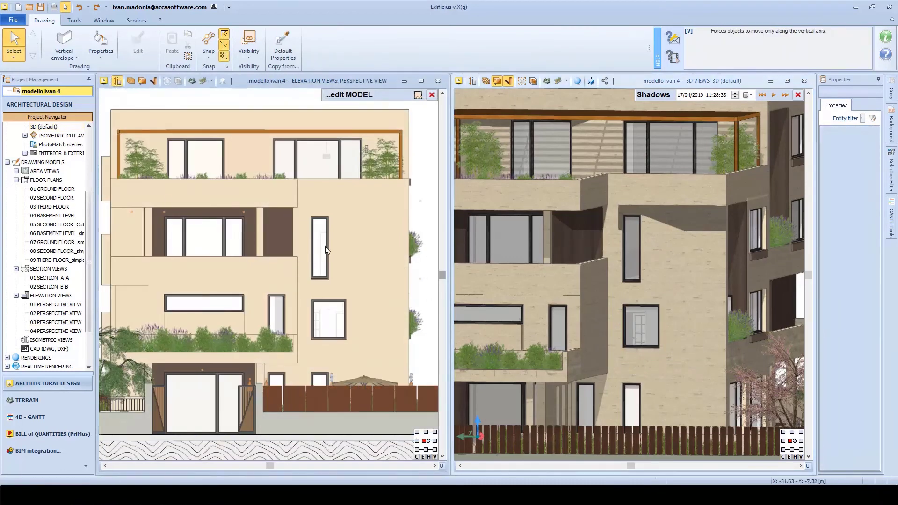
left_click(631, 274)
left_click_drag(641, 282, 657, 310)
left_click_drag(659, 215, 660, 245)
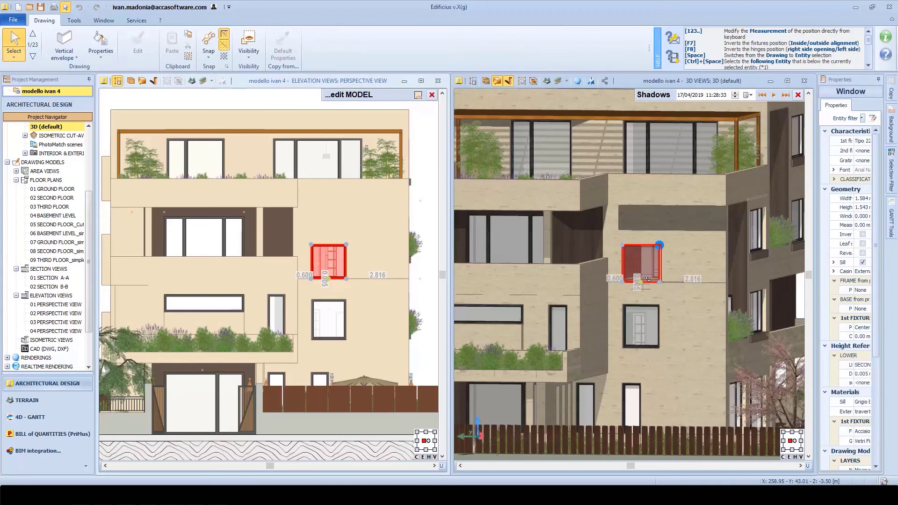
left_click_drag(641, 282, 641, 258)
left_click(422, 219)
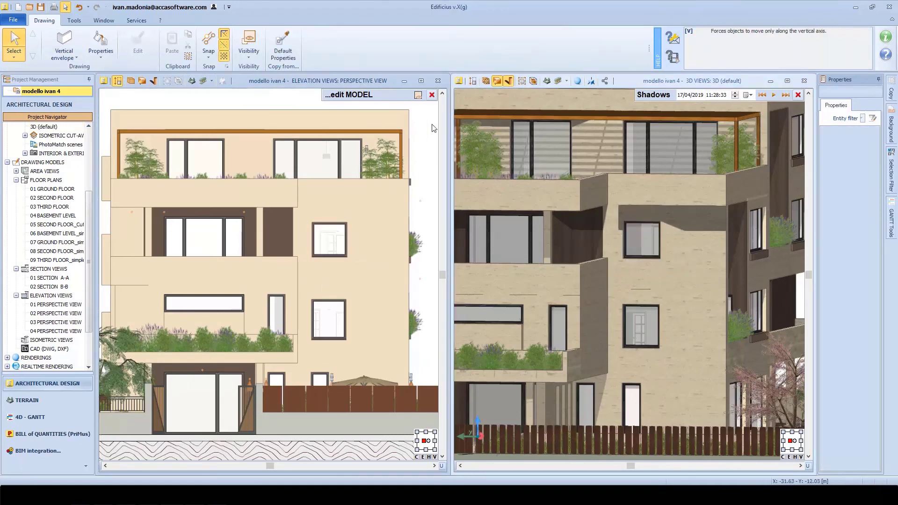
left_click(432, 95)
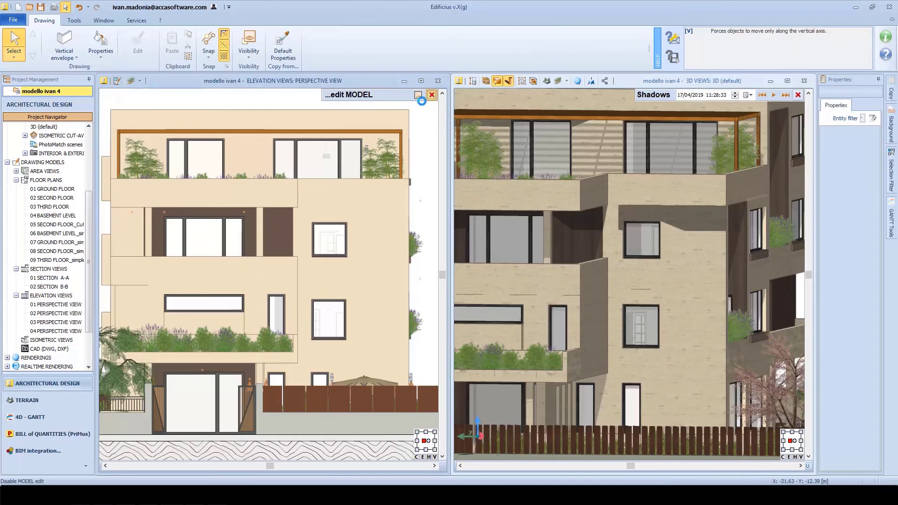
left_click(431, 95)
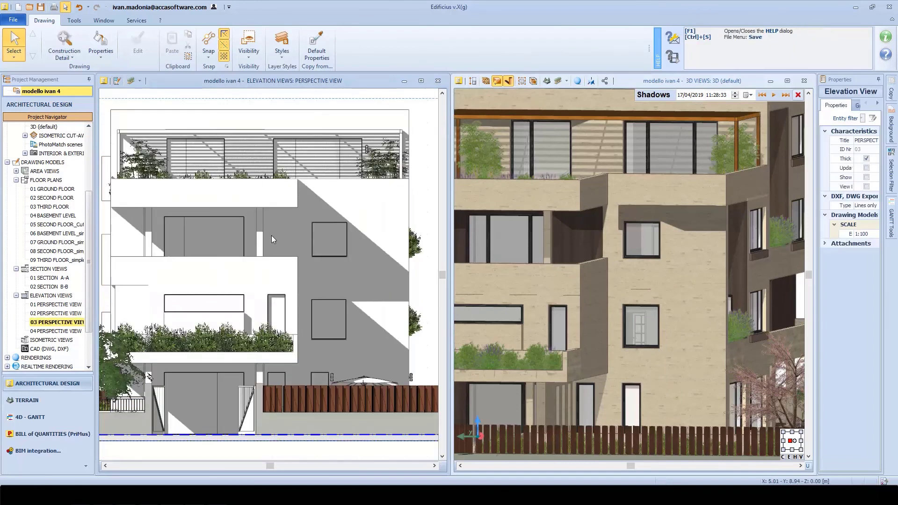
Open the FIRST Floor level and add an isometric cut-away view from its floor plan marker
scroll(47, 209, "up", 3)
double_click(49, 162)
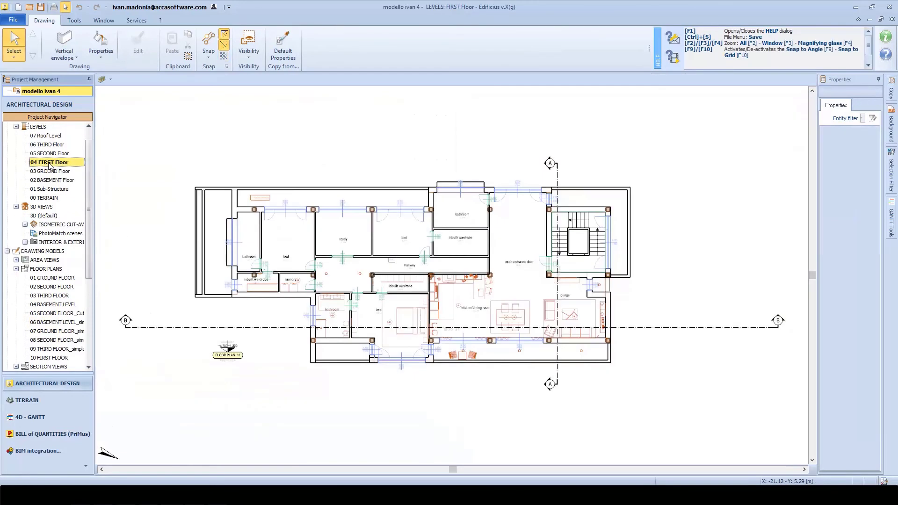
left_click(222, 356)
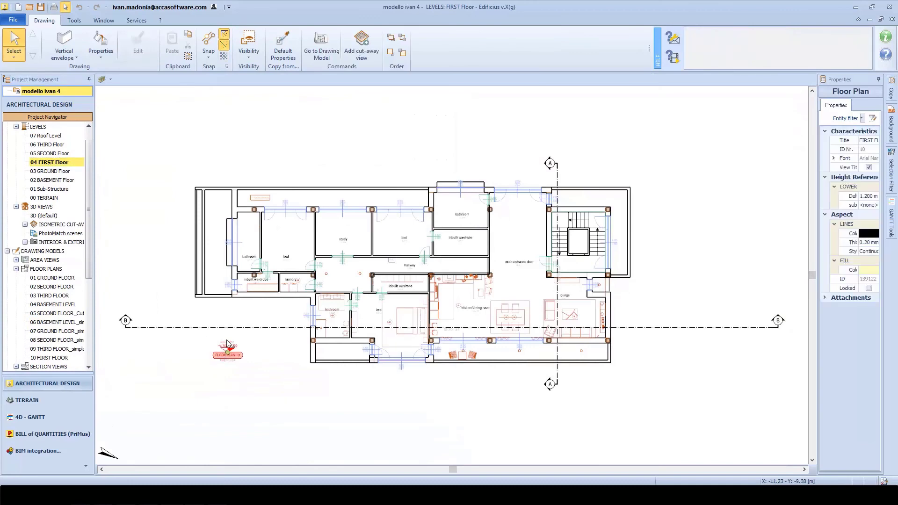
left_click(361, 50)
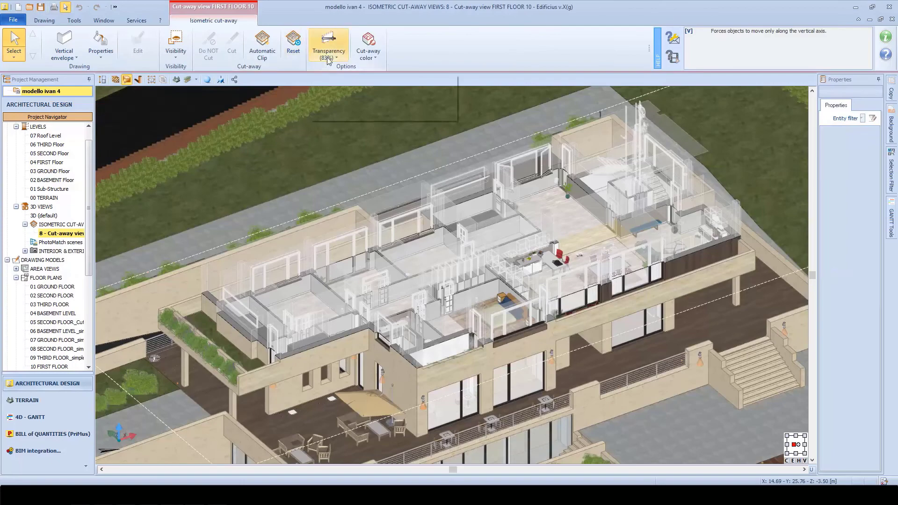
Set the transparency of the cut-away portion to 100%
left_click(328, 49)
left_click_drag(327, 155, 340, 65)
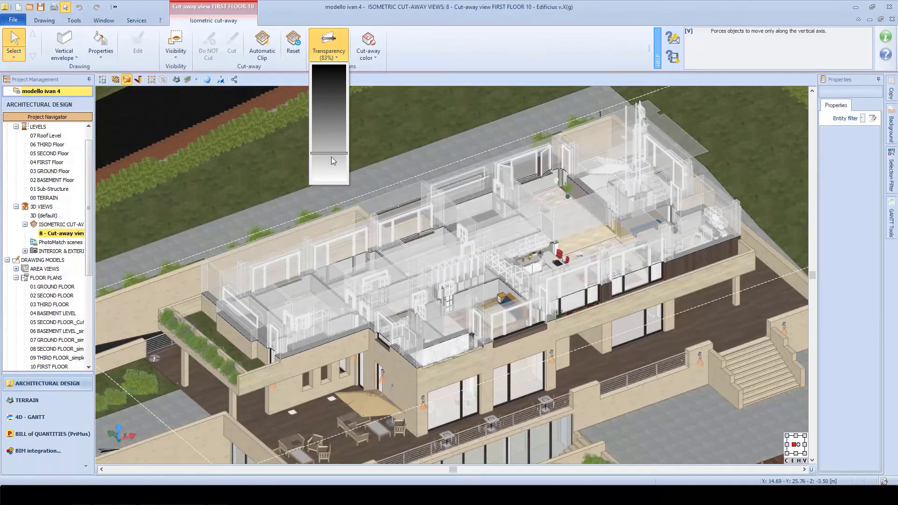
left_click_drag(331, 164, 347, 206)
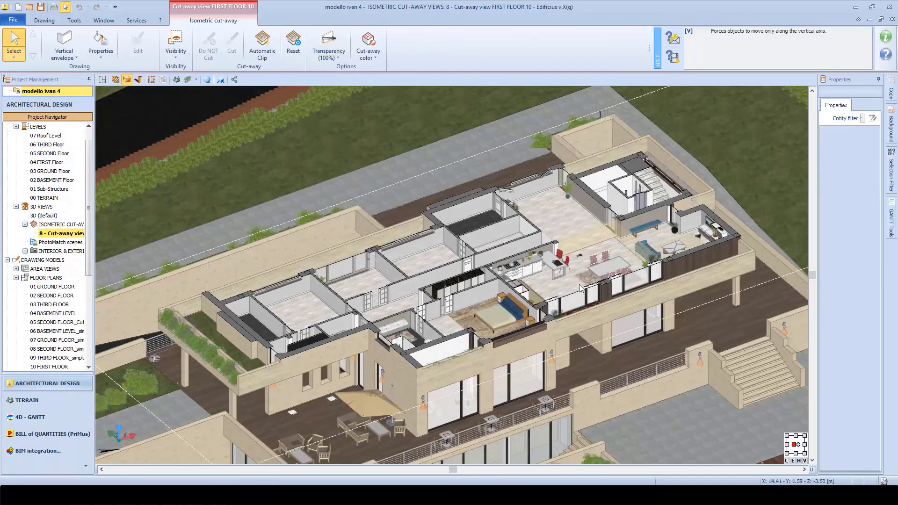
Exclude the large kitchen window from the cut so it displays at full height, and examine it up close
scroll(585, 280, "up", 2)
scroll(634, 263, "up", 5)
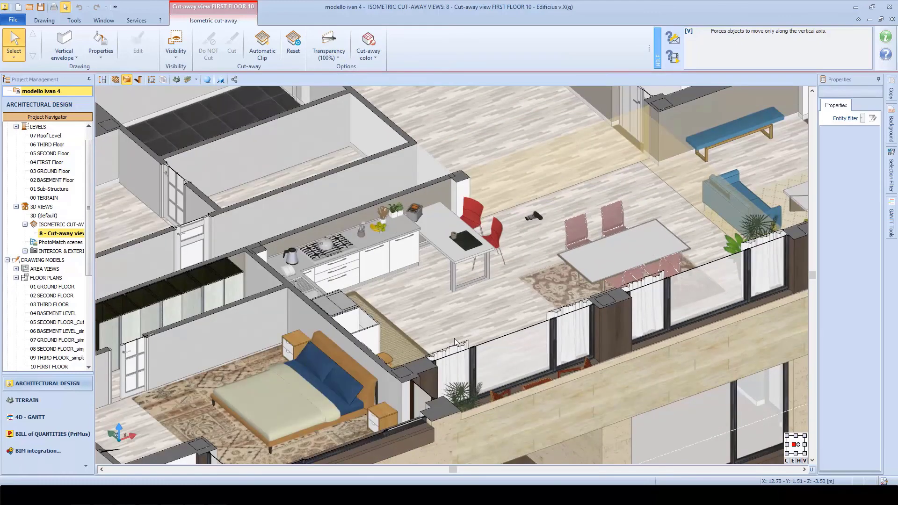
left_click(495, 366)
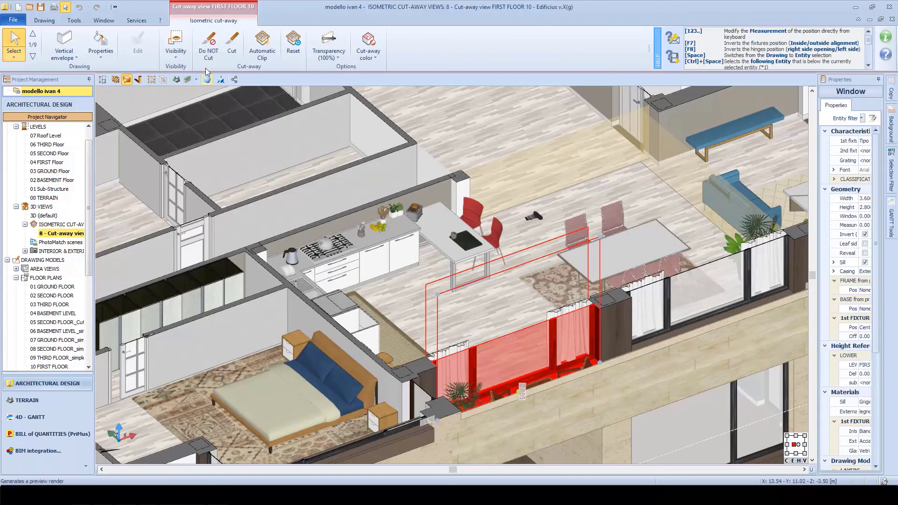
key("Escape")
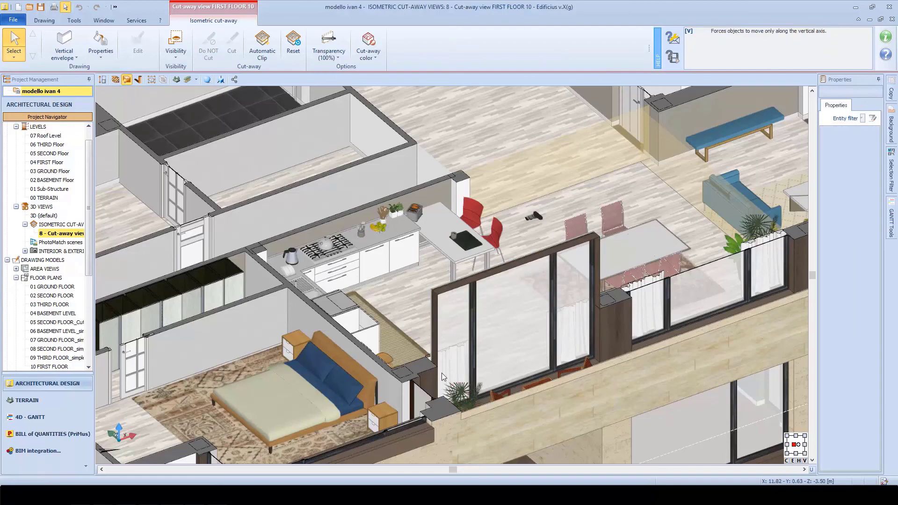
scroll(425, 401, "up", 5)
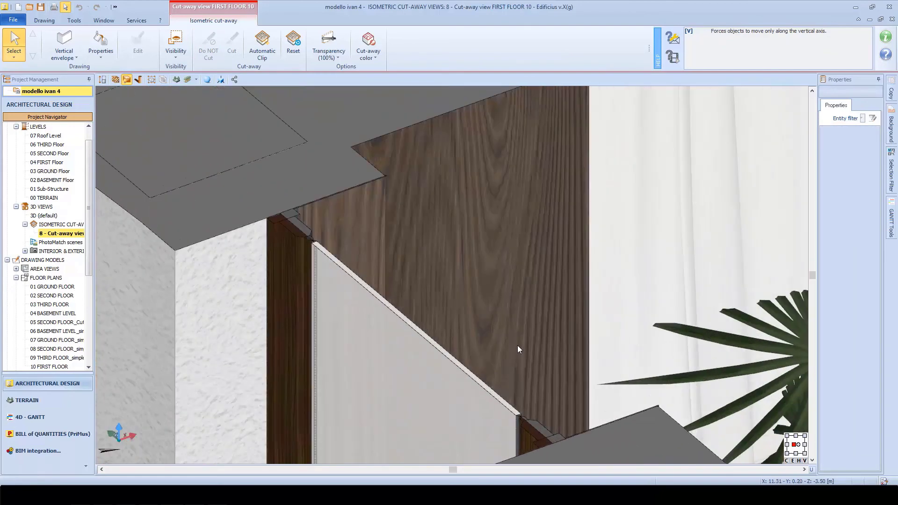
scroll(387, 352, "down", 5)
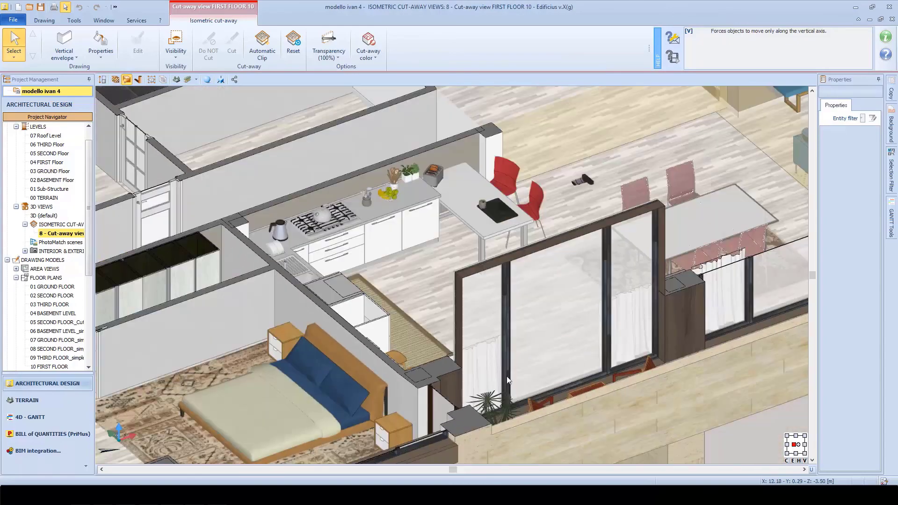
Apply the cut to the large kitchen window again
left_click(560, 353)
left_click(232, 43)
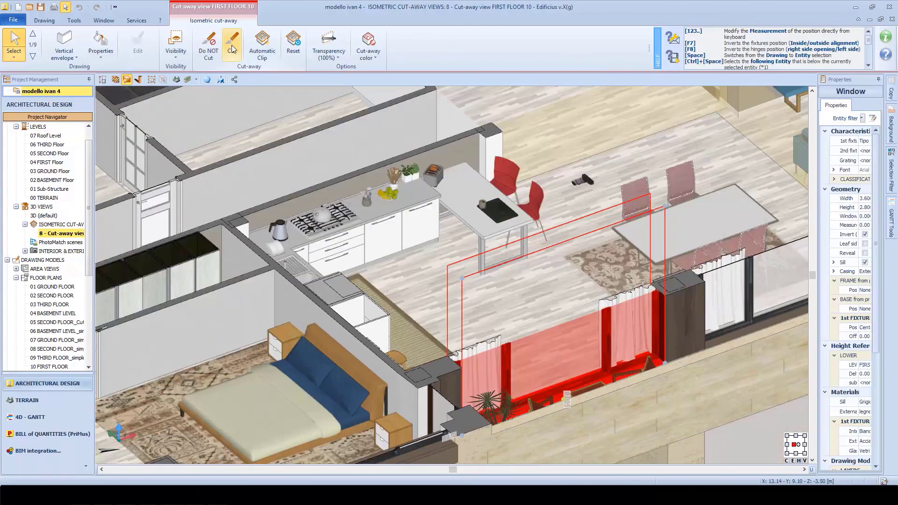
key("Escape")
scroll(420, 225, "down", 6)
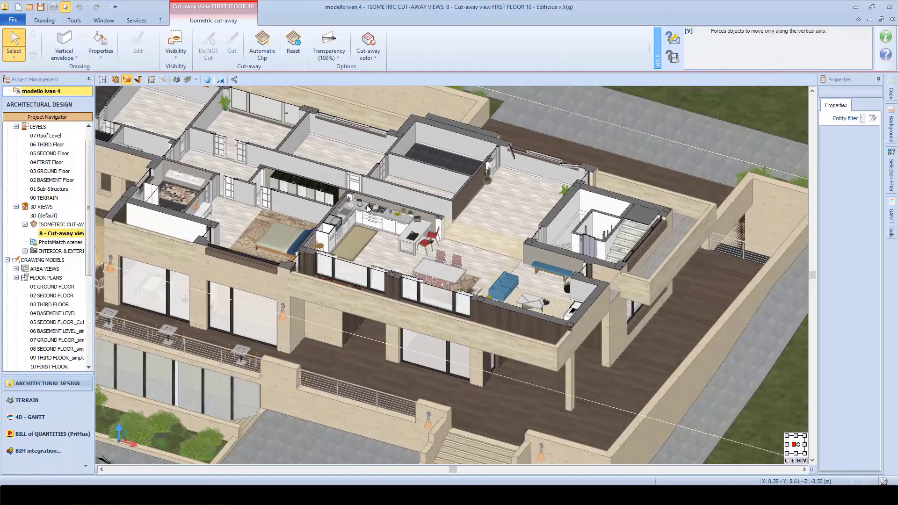
middle_click_drag(367, 209, 396, 260)
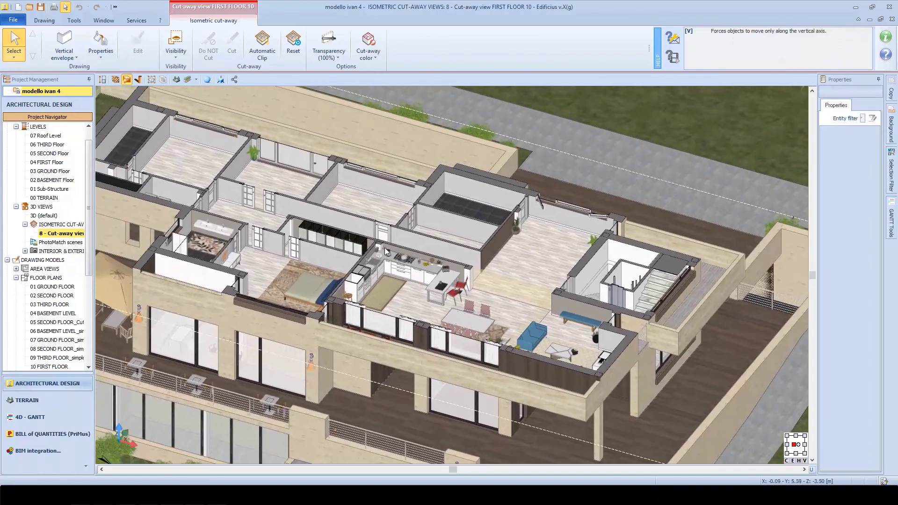
Try the automatic clip on the first floor cut-away view, then reset the cut
left_click(267, 54)
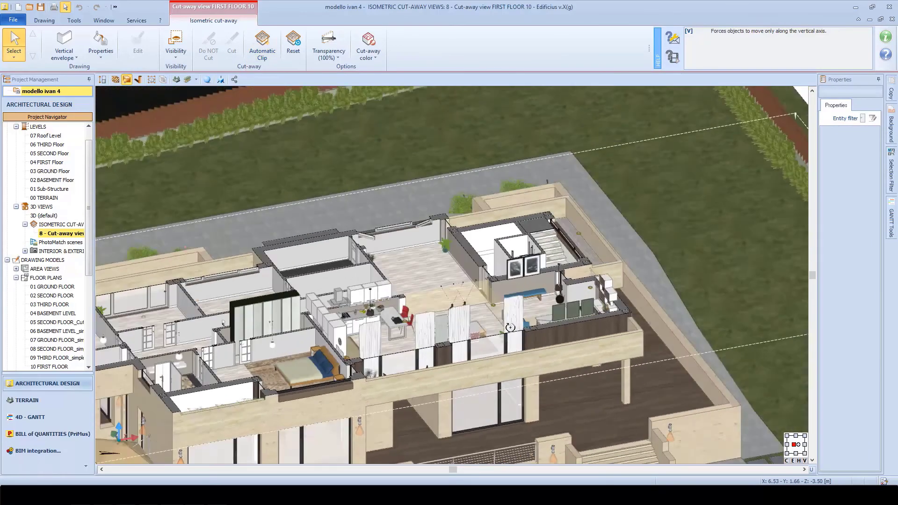
scroll(379, 314, "up", 5)
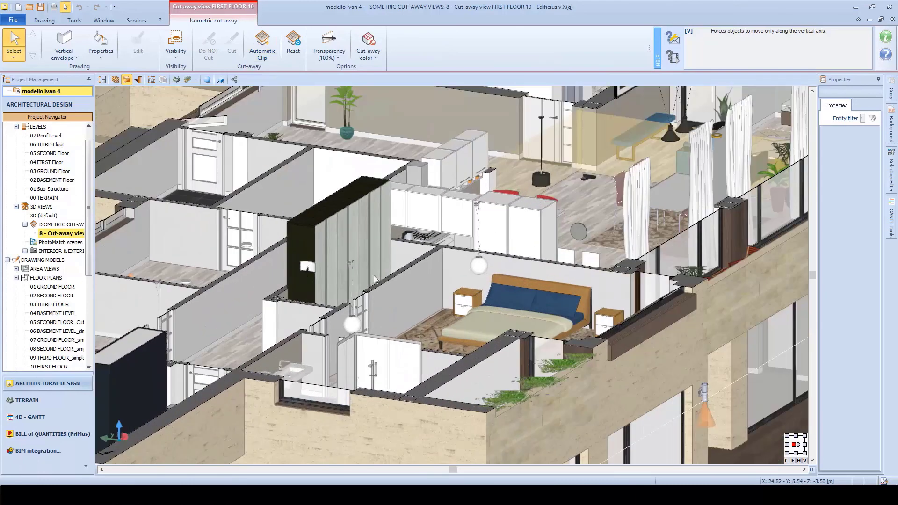
left_click(293, 45)
left_click(304, 68)
Set the cut-away colour of the first floor view to dark red
left_click(371, 58)
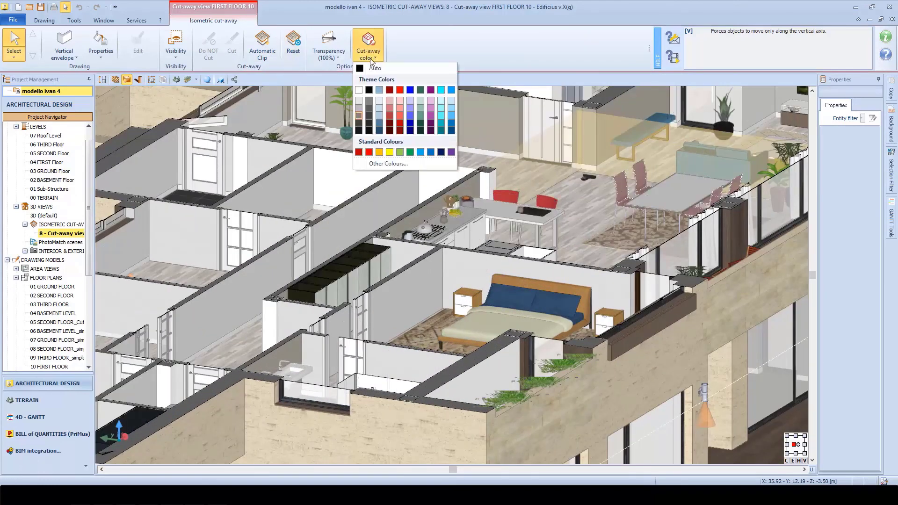
left_click(400, 123)
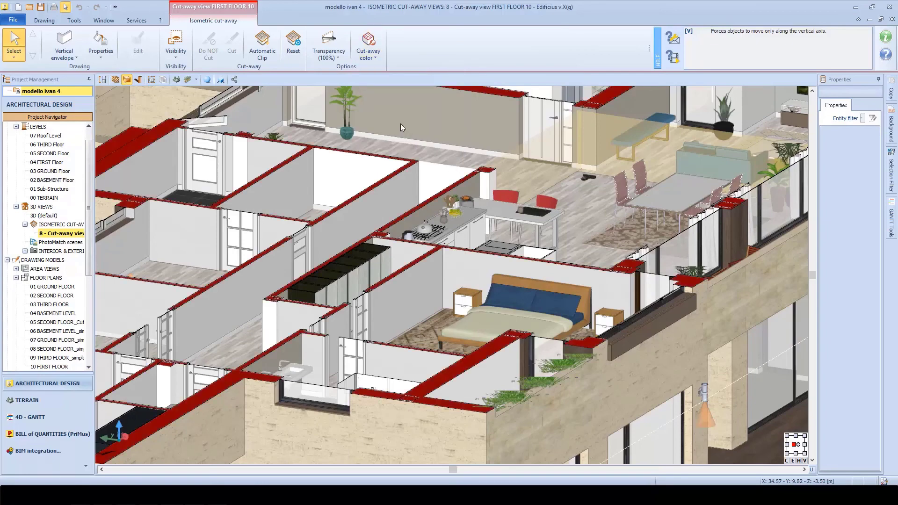
middle_click_drag(387, 163, 349, 196)
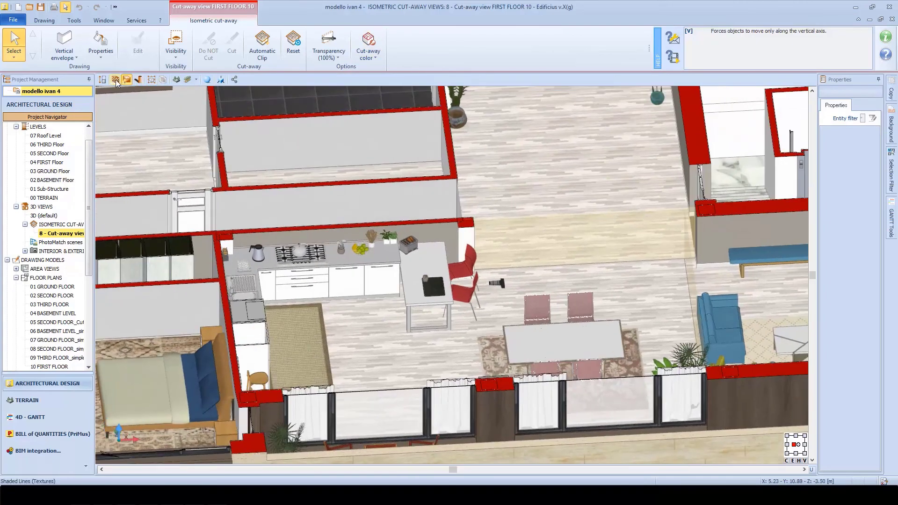
Show the cut-away view from directly above and set its cut-away colour to grey
left_click(151, 80)
left_click(173, 112)
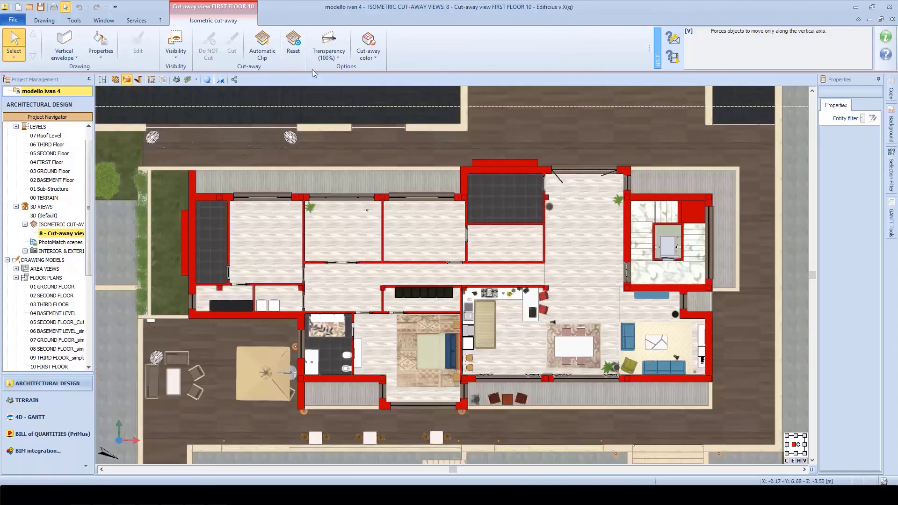
left_click(370, 55)
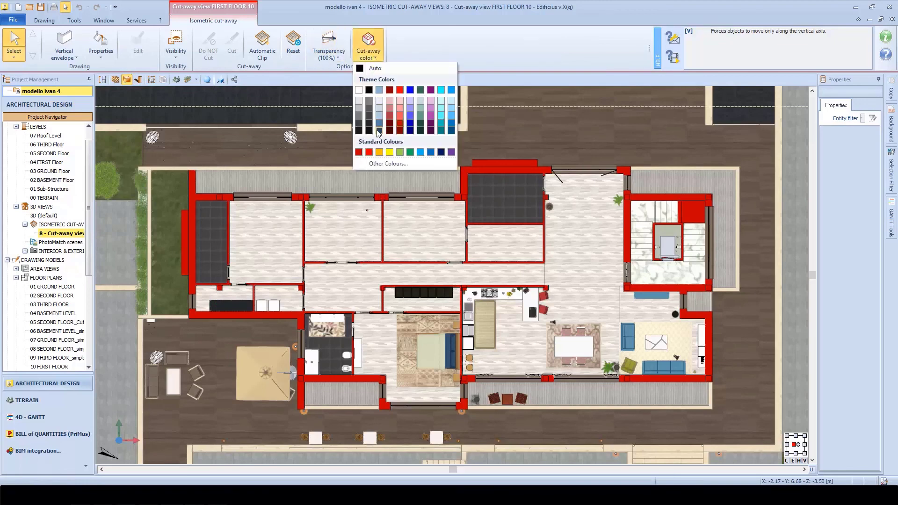
left_click(359, 108)
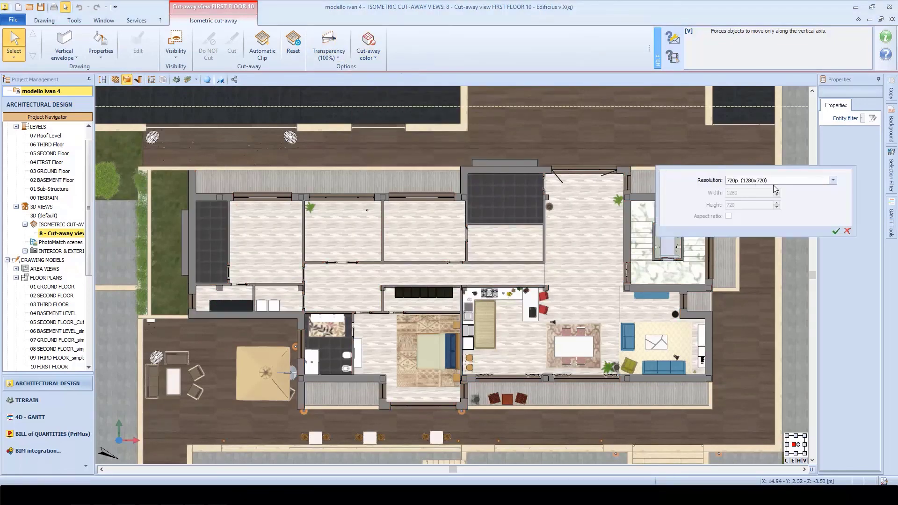
Take a screenshot of the view at 1440p (2560x1440), save it to the project's renderings and close the preview
left_click(777, 182)
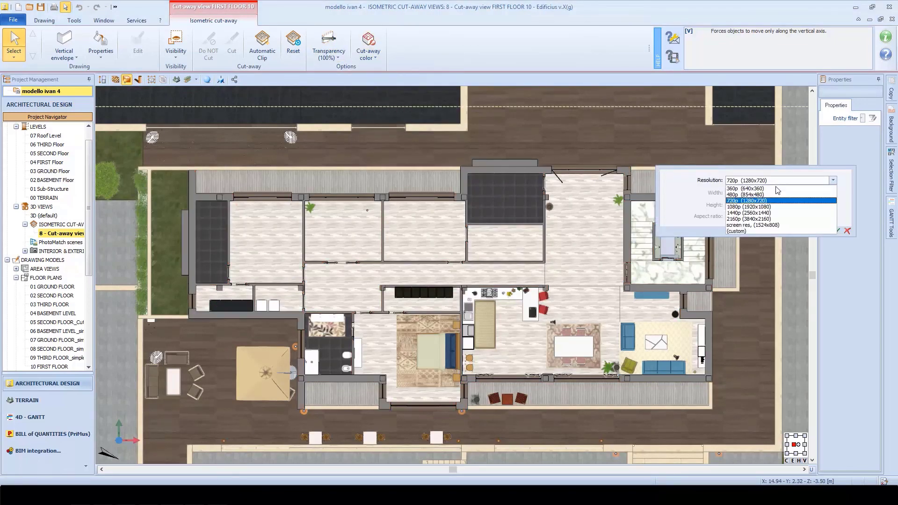
left_click(753, 213)
left_click(838, 230)
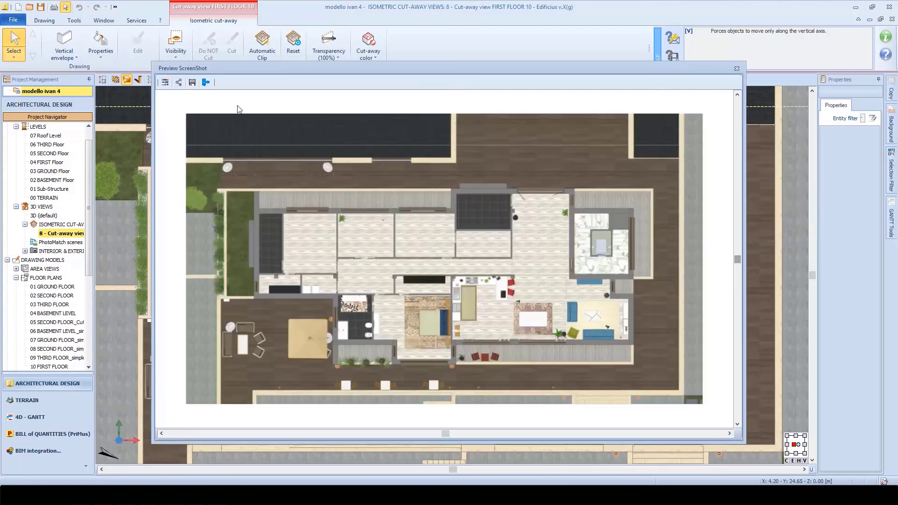
left_click(192, 82)
left_click(199, 101)
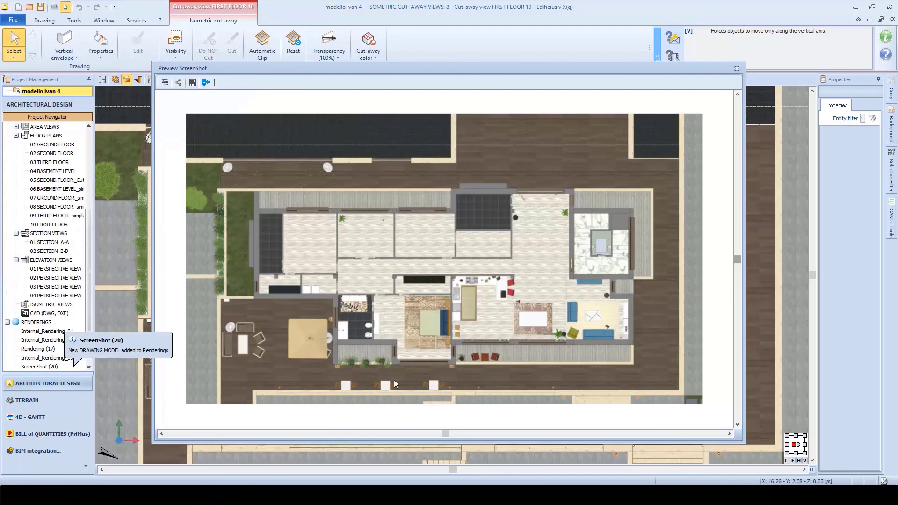
left_click(736, 67)
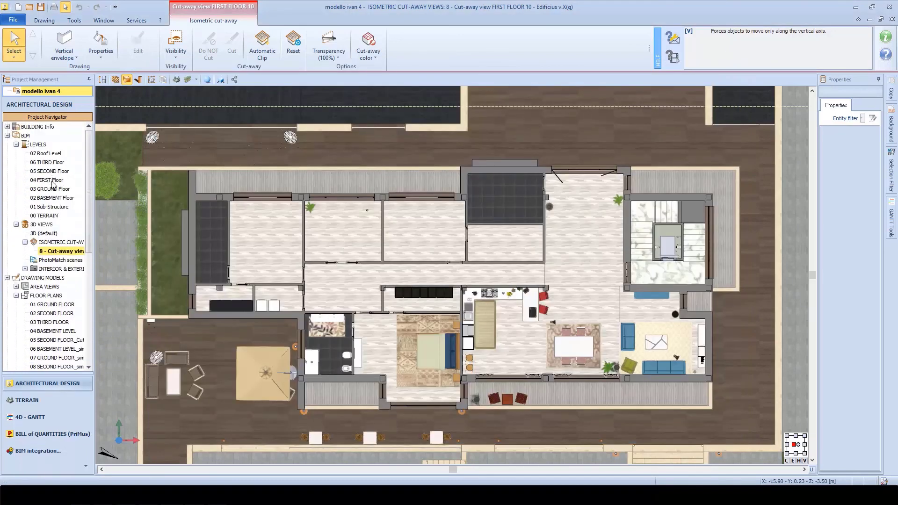
Display the SECTION G-G cut-away view of DEMO 2019 and set its cut-away colour to dark red
left_click(49, 180)
left_click(131, 336)
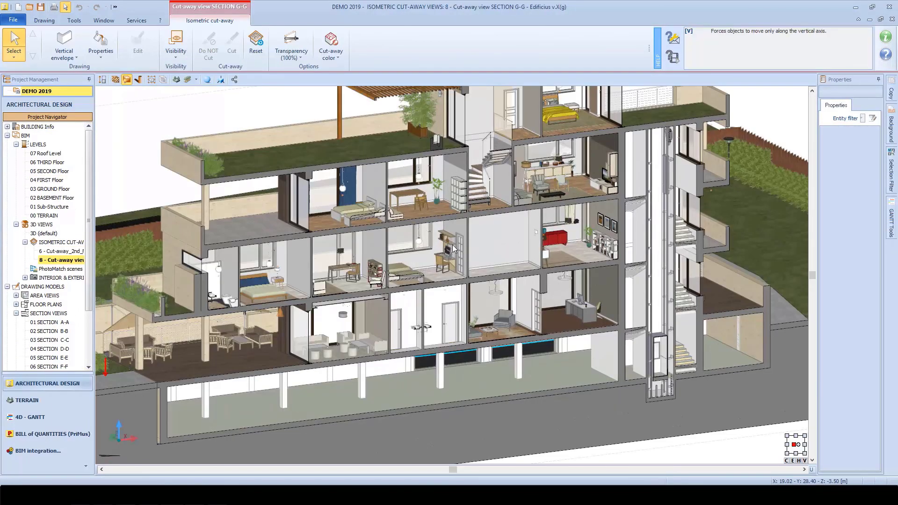
middle_click_drag(453, 245, 524, 276)
scroll(549, 268, "up", 3)
left_click(330, 47)
left_click(363, 130)
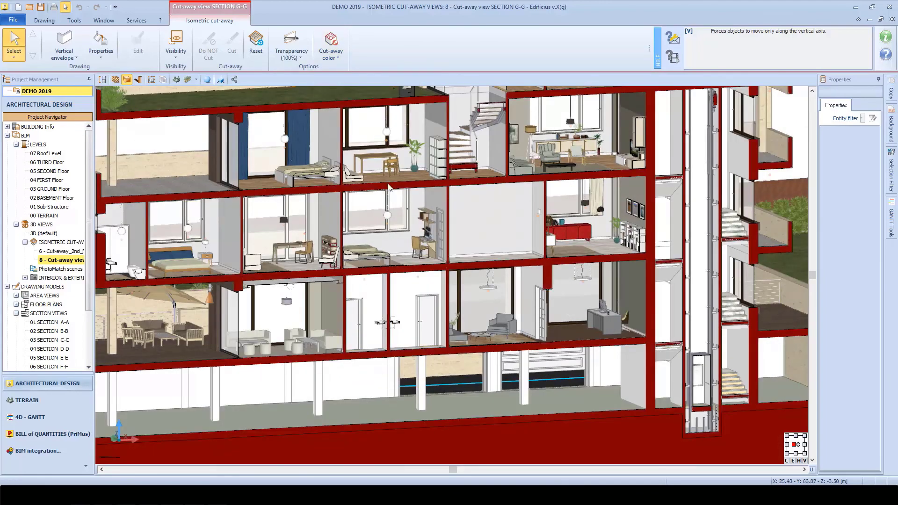
left_click(291, 51)
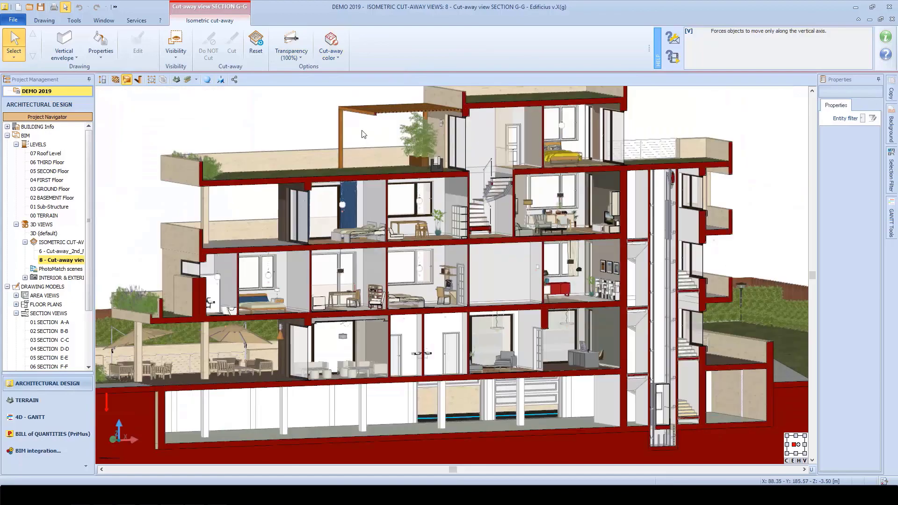
middle_click_drag(449, 209, 499, 222)
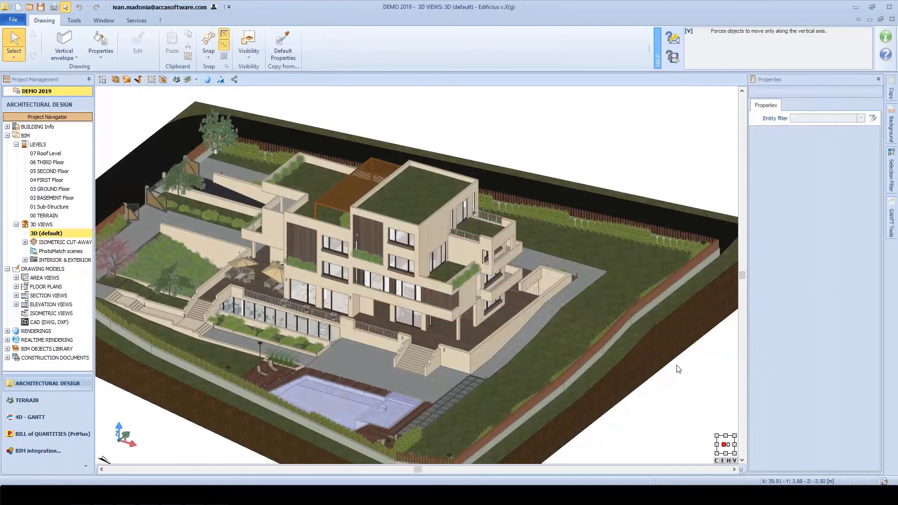
Enable shadows in the 3D (default) view and play the sun shadow animation
left_click(138, 80)
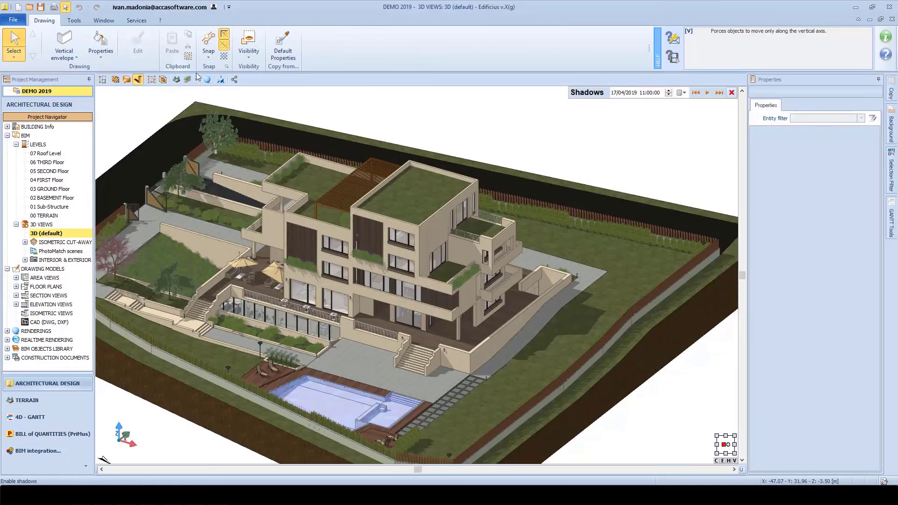
left_click(708, 93)
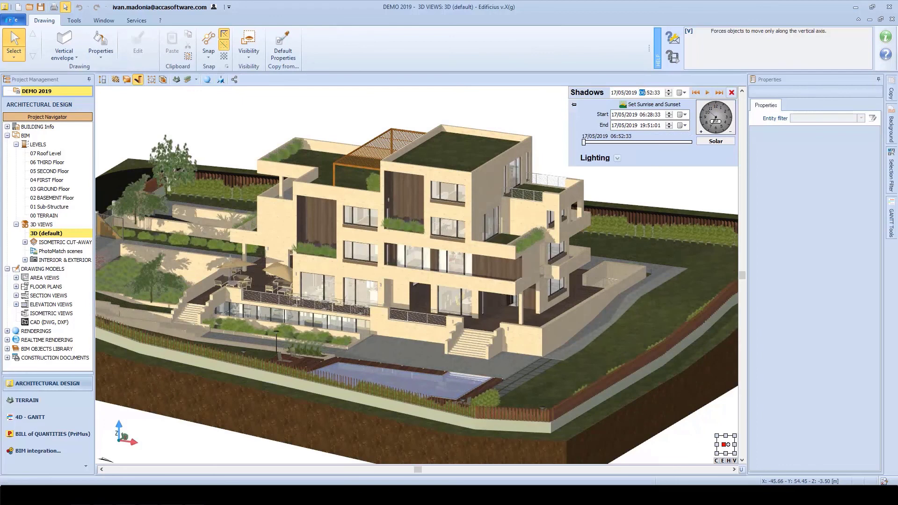
Export the 3D model in IFC2x3 format as building111 and accept the IFC export settings
left_click(12, 20)
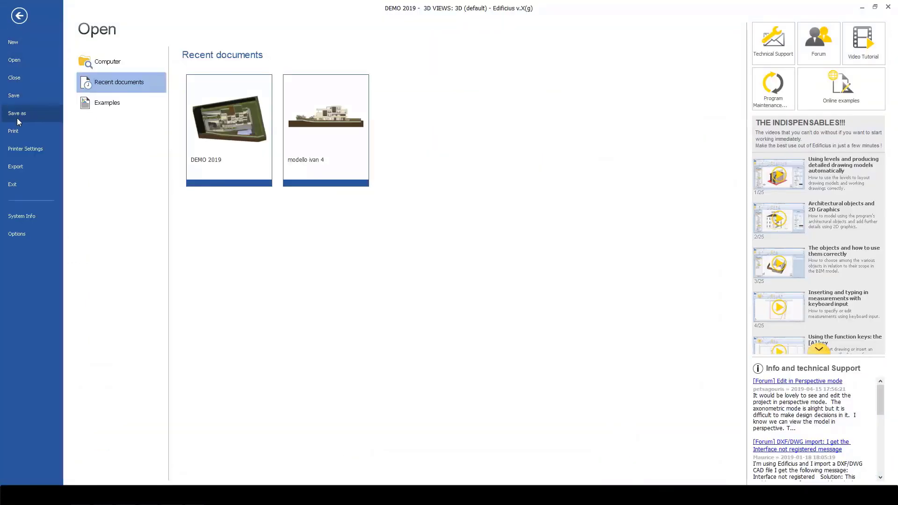
left_click(21, 170)
left_click(126, 210)
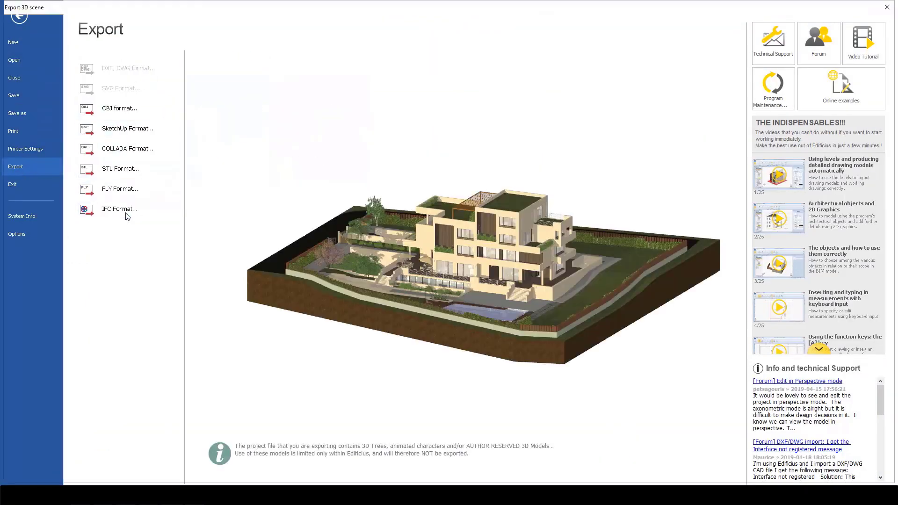
type("building111")
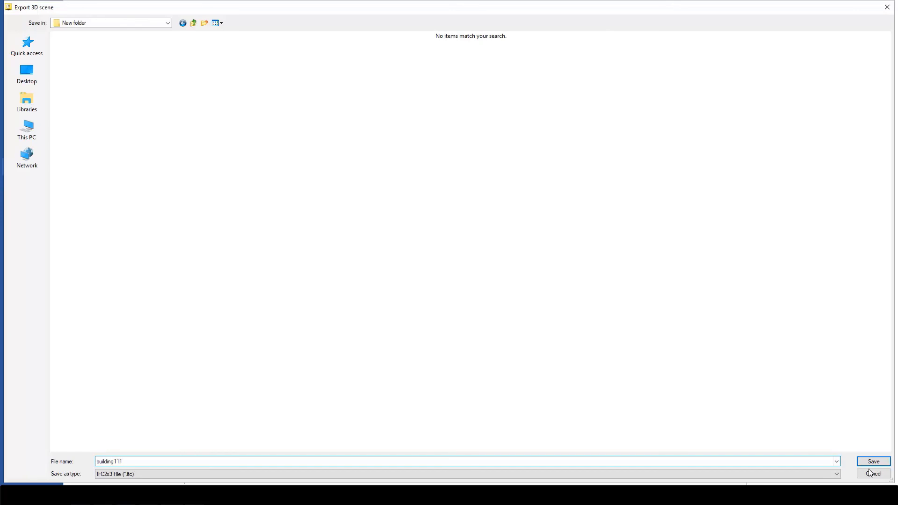
left_click(871, 465)
mouse_move(626, 176)
left_mouse_down()
mouse_move(614, 369)
mouse_move(617, 180)
left_mouse_up()
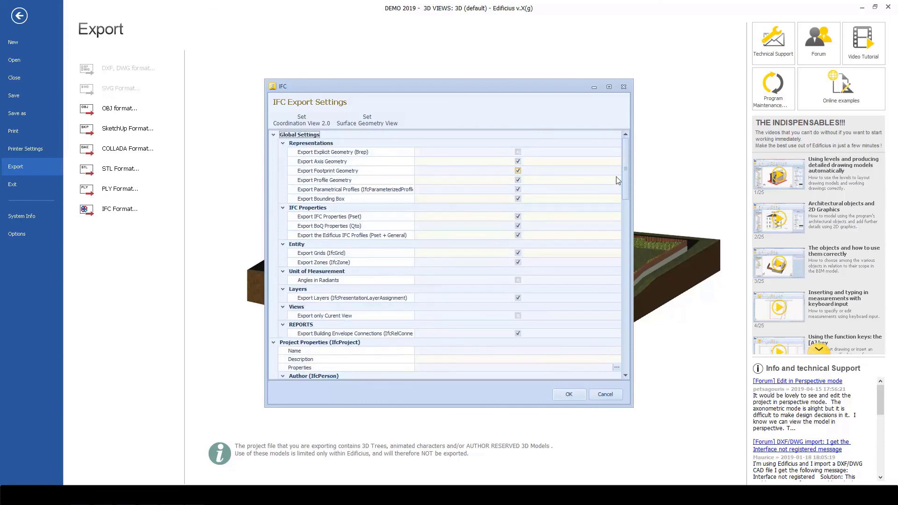
left_click(575, 394)
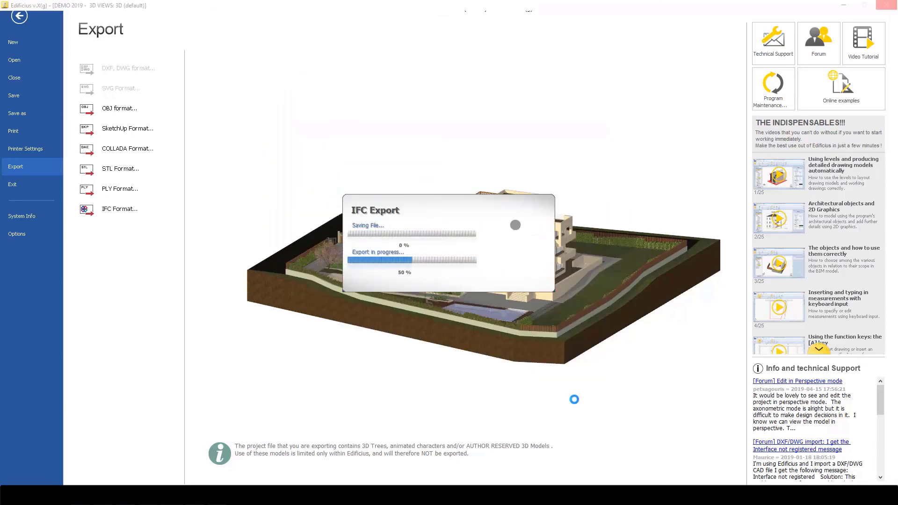